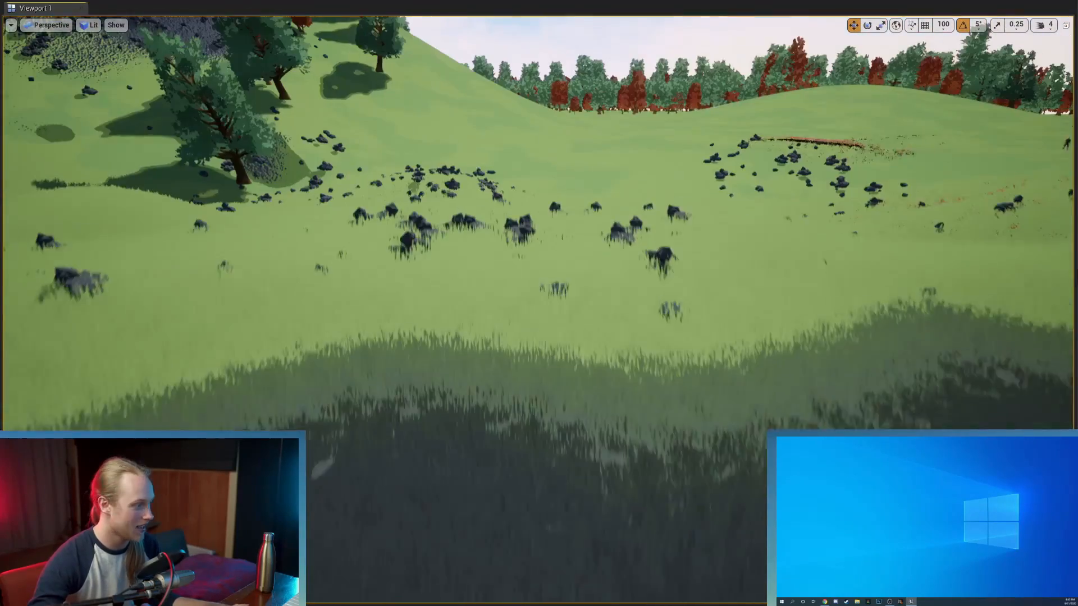
# Switch to landscape editing and paint sand over the grass along the lake shore with strength 0.310 and radius 1322.
pyautogui.click(147, 1)
pyautogui.click(158, 42)
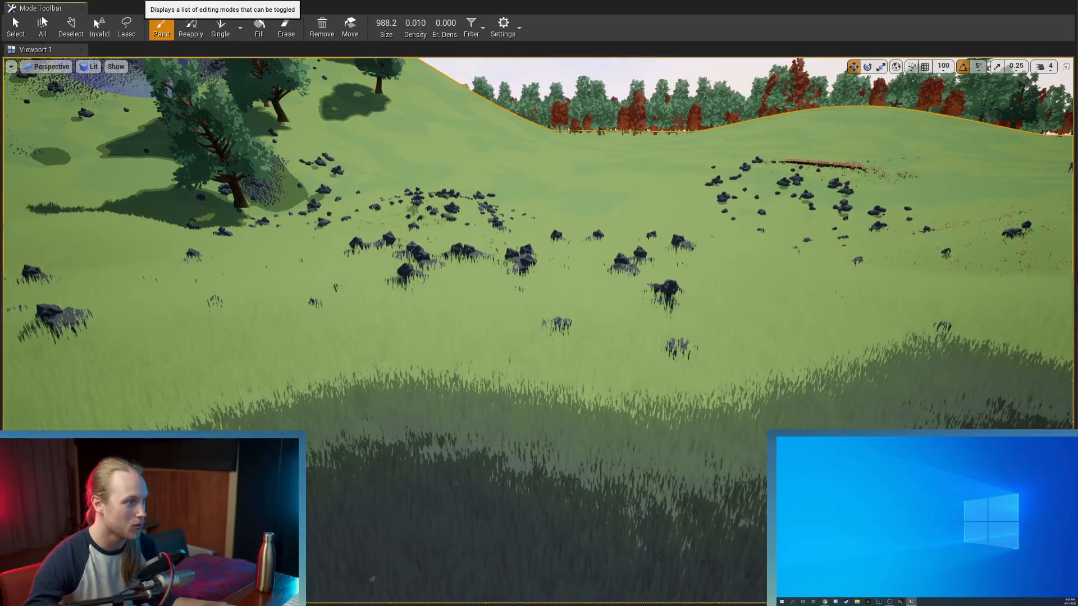
pyautogui.hotkey('shift', '3')
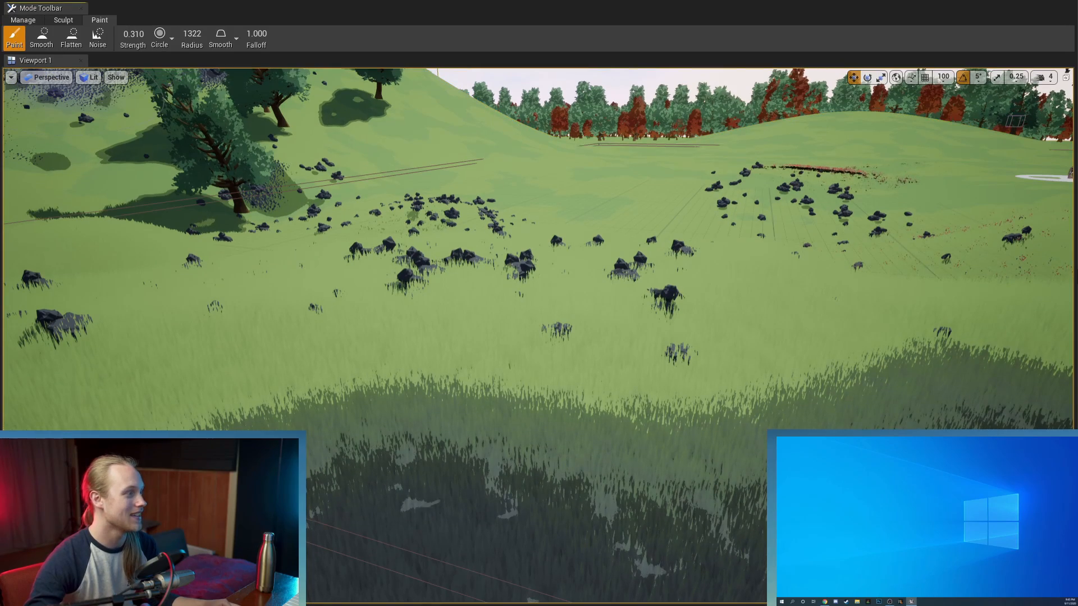
pyautogui.moveTo(354, 322)
pyautogui.mouseDown(button='right')
pyautogui.moveTo(404, 349)
pyautogui.moveTo(414, 329)
pyautogui.moveTo(347, 337)
pyautogui.mouseUp(button='right')
pyautogui.moveTo(330, 312)
pyautogui.mouseDown()
pyautogui.moveTo(379, 326)
pyautogui.moveTo(611, 320)
pyautogui.mouseUp()
pyautogui.moveTo(689, 293)
pyautogui.mouseDown(button='right')
pyautogui.moveTo(689, 331)
pyautogui.moveTo(634, 348)
pyautogui.moveTo(595, 337)
pyautogui.mouseUp(button='right')
pyautogui.moveTo(689, 293)
pyautogui.mouseDown()
pyautogui.moveTo(342, 264)
pyautogui.moveTo(378, 291)
pyautogui.mouseUp()
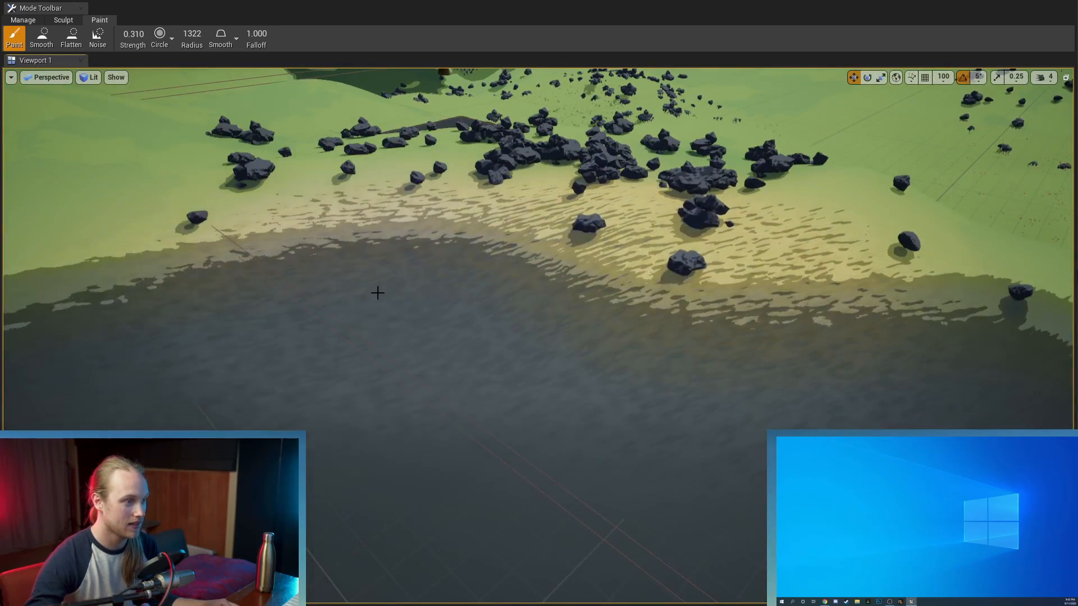
# Extend the painted sand strip further along the shoreline between the rocks and the water.
pyautogui.moveTo(378, 292); pyautogui.dragTo(303, 295, button='right')
pyautogui.moveTo(599, 251); pyautogui.dragTo(556, 215)
pyautogui.moveTo(555, 215); pyautogui.dragTo(666, 212, button='right')
pyautogui.moveTo(555, 215); pyautogui.dragTo(666, 264)
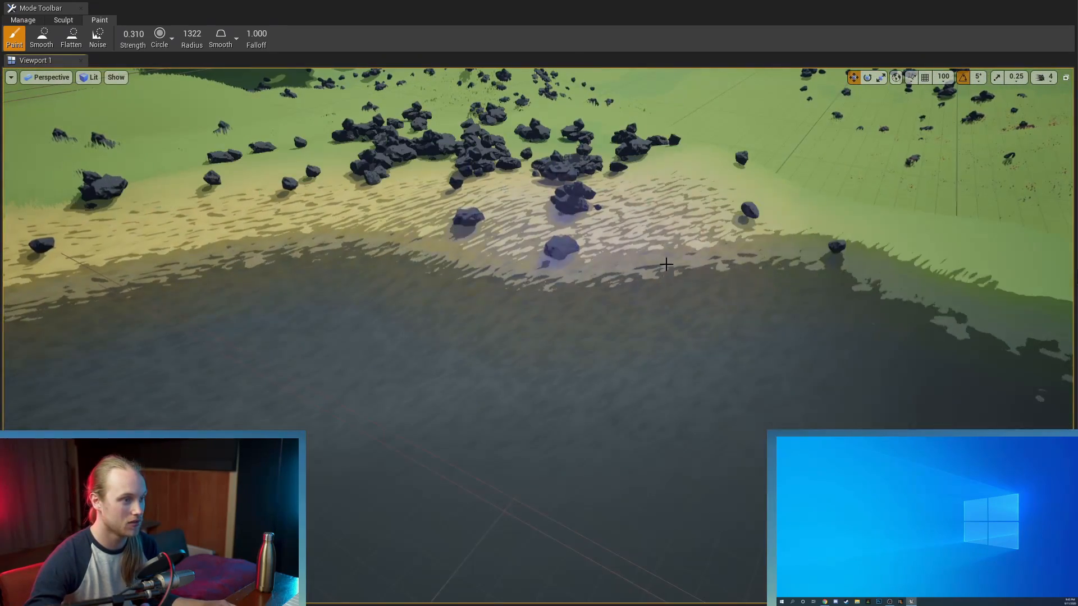
pyautogui.moveTo(1033, 264); pyautogui.dragTo(739, 247)
pyautogui.press('w')
pyautogui.moveTo(739, 247)
pyautogui.mouseDown(button='right')
pyautogui.moveTo(670, 179)
pyautogui.moveTo(662, 320)
pyautogui.moveTo(634, 314)
pyautogui.moveTo(637, 331)
pyautogui.mouseUp(button='right')
pyautogui.scroll(-4, 719, 264)
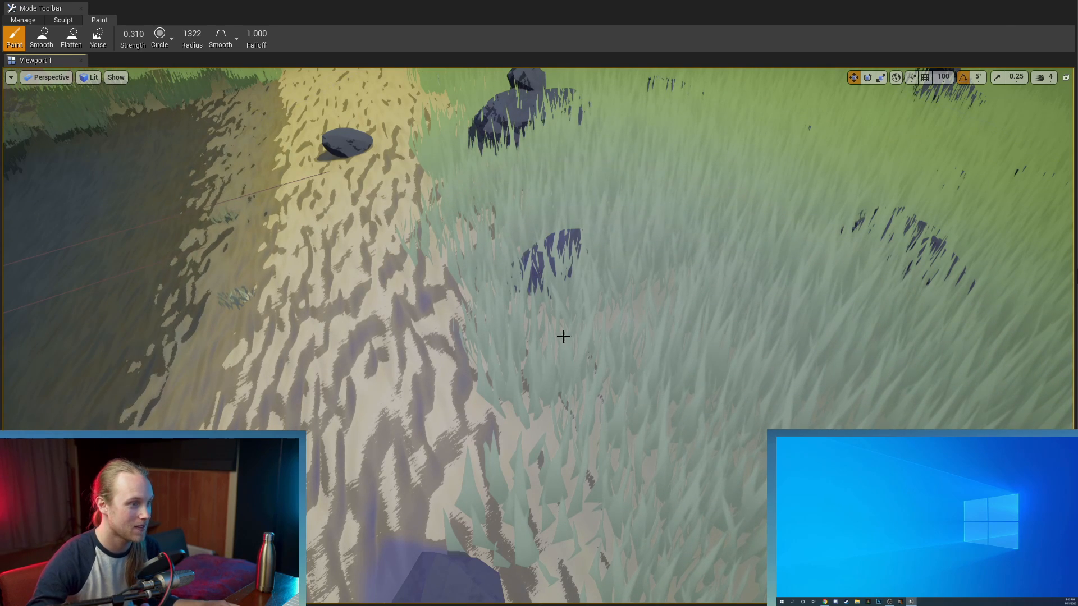
# Switch to Select mode and examine up close how the grass blends into the painted sand.
pyautogui.click(129, 2)
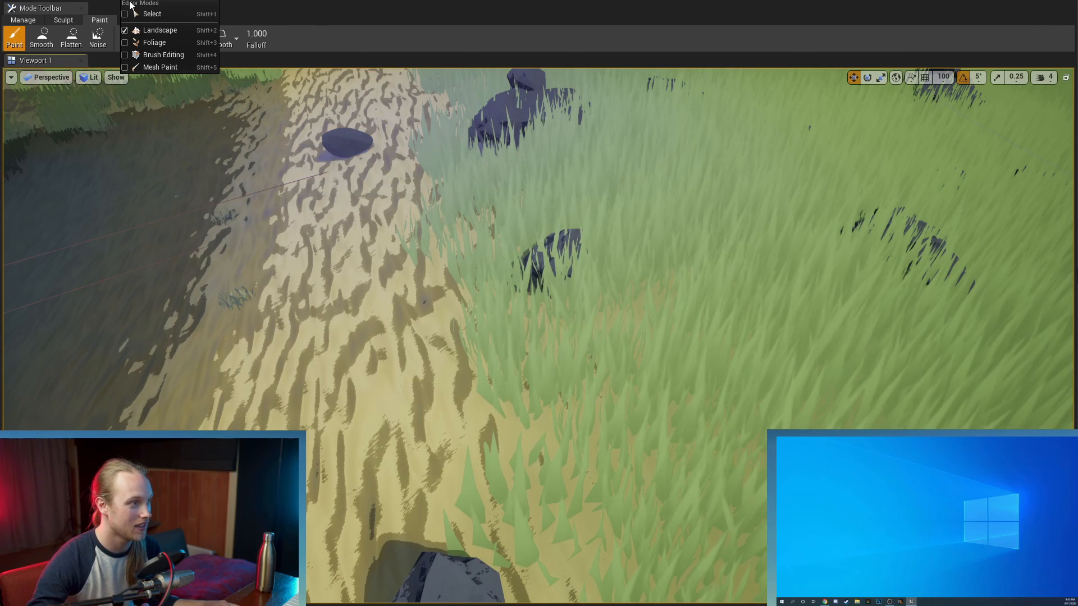
pyautogui.click(147, 14)
pyautogui.press('w')
pyautogui.moveTo(589, 359); pyautogui.dragTo(633, 366, button='right')
pyautogui.press('s')
pyautogui.moveTo(544, 194)
pyautogui.mouseDown(button='right')
pyautogui.moveTo(545, 269)
pyautogui.moveTo(544, 194)
pyautogui.mouseUp(button='right')
pyautogui.press('w')
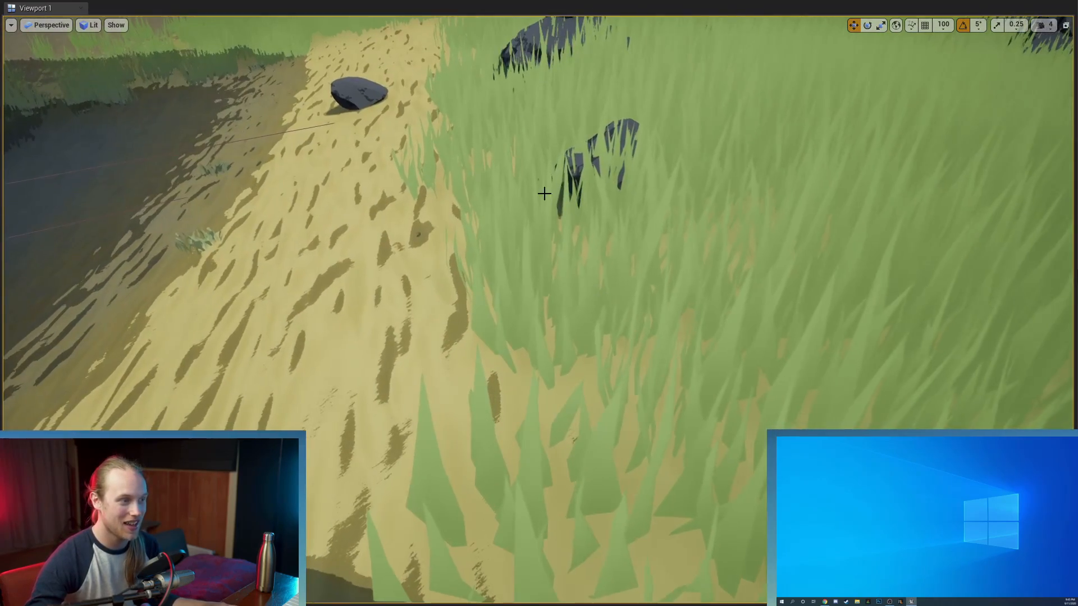
pyautogui.press('s')
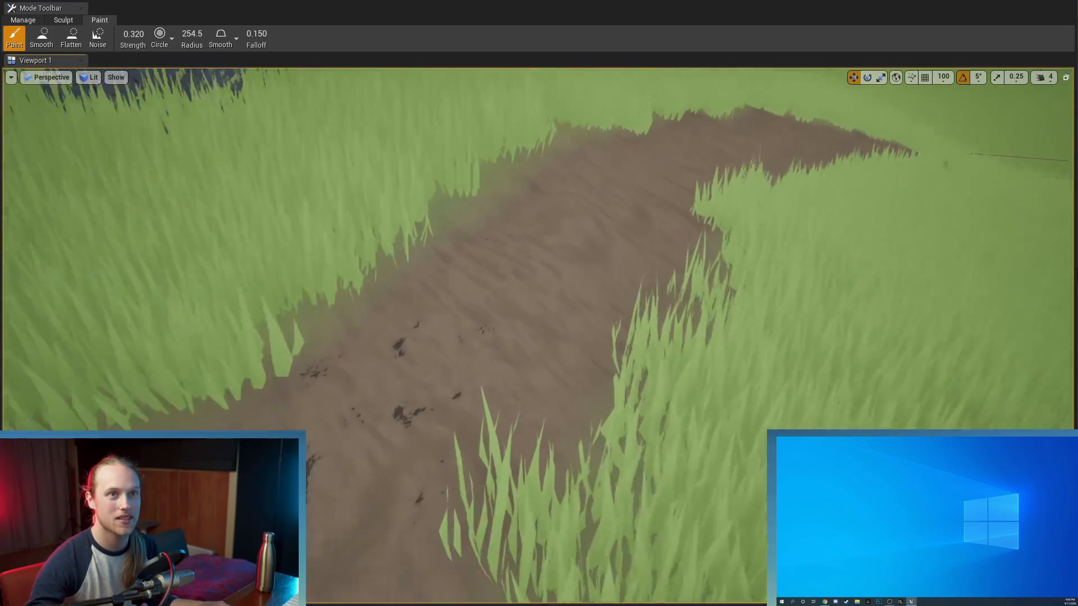
# Examine the grass edges along the dirt path, the rock patch and the sandy pond shore.
pyautogui.moveTo(538, 336); pyautogui.dragTo(538, 355, button='right')
pyautogui.press('w')
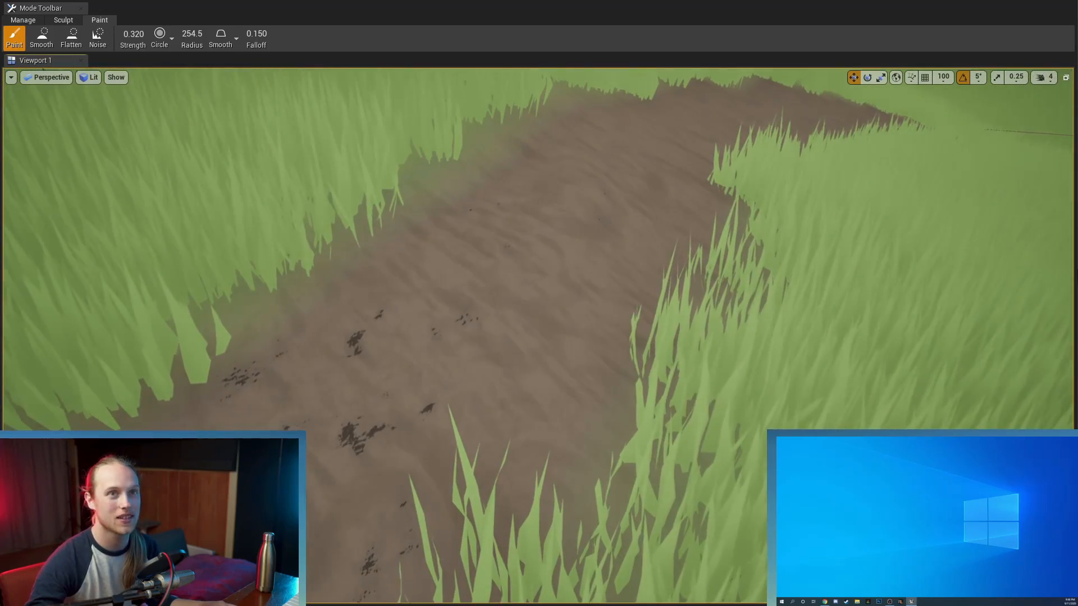
pyautogui.press('s')
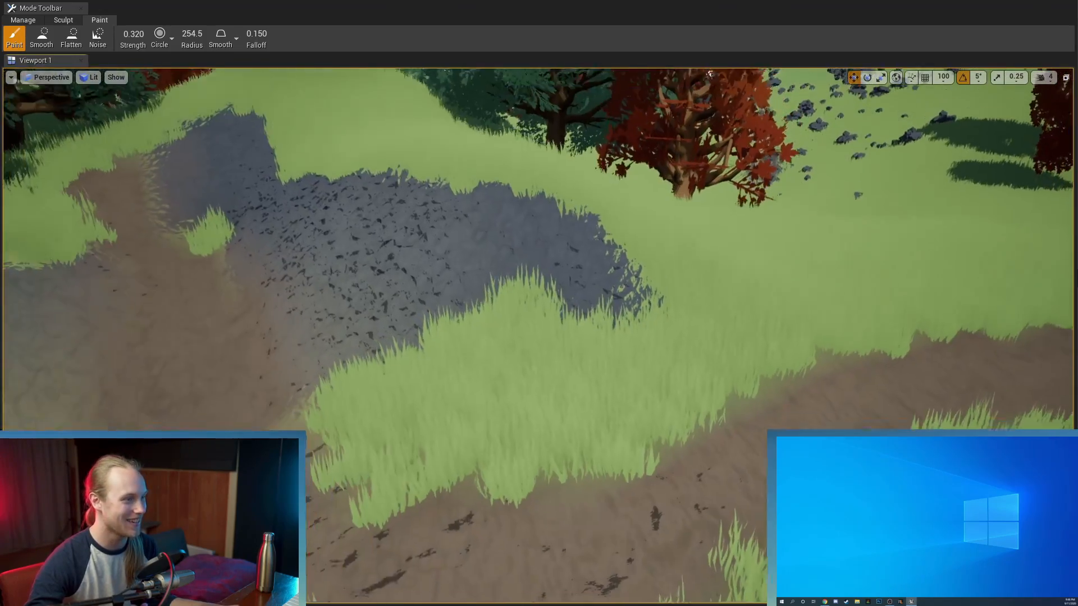
pyautogui.press('w')
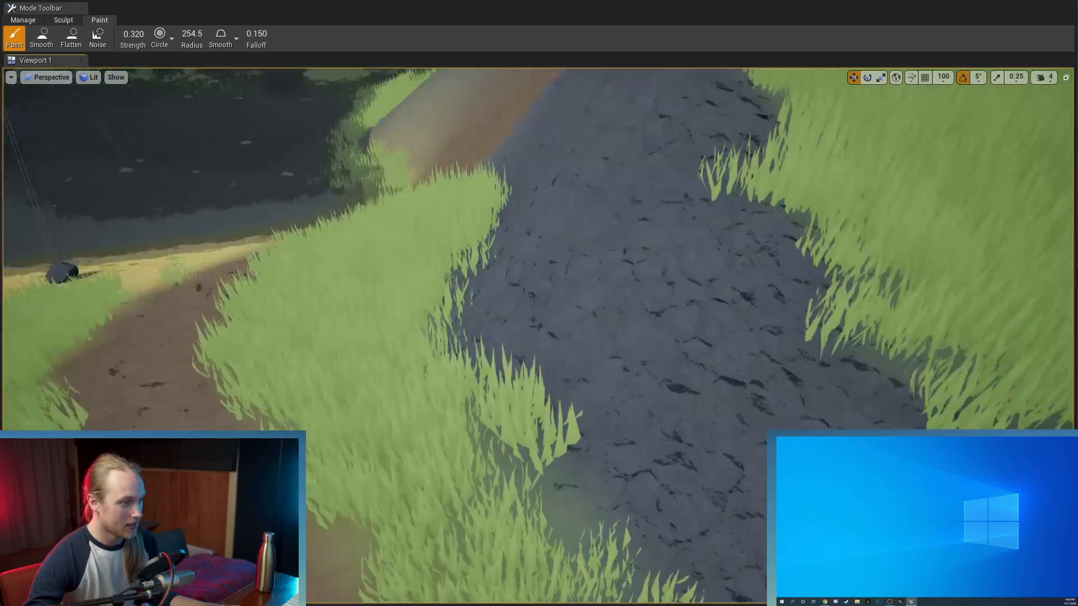
pyautogui.press('w')
pyautogui.press('s')
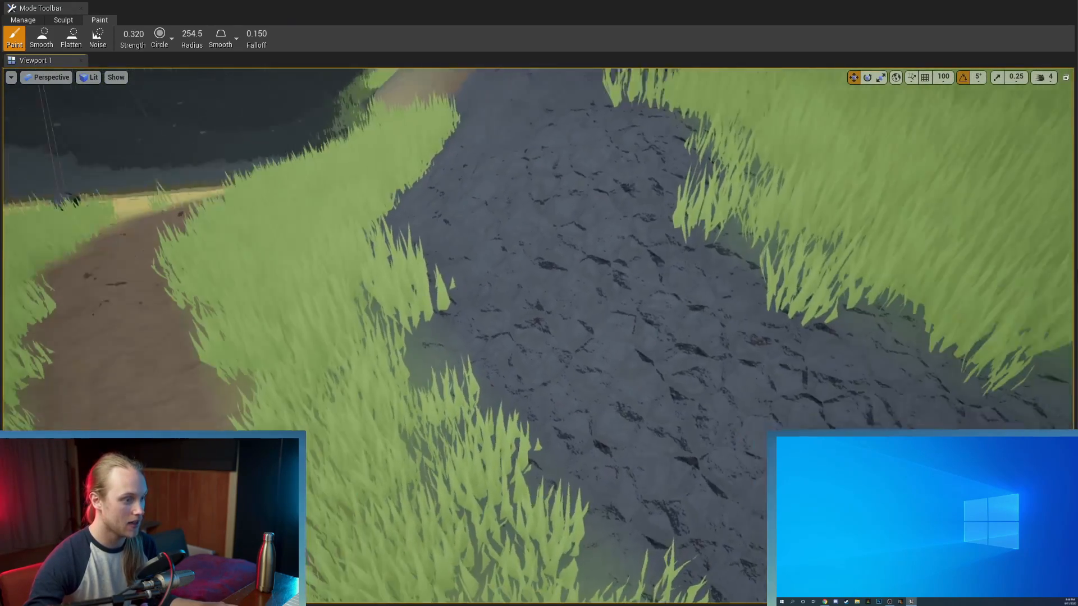
pyautogui.press('w')
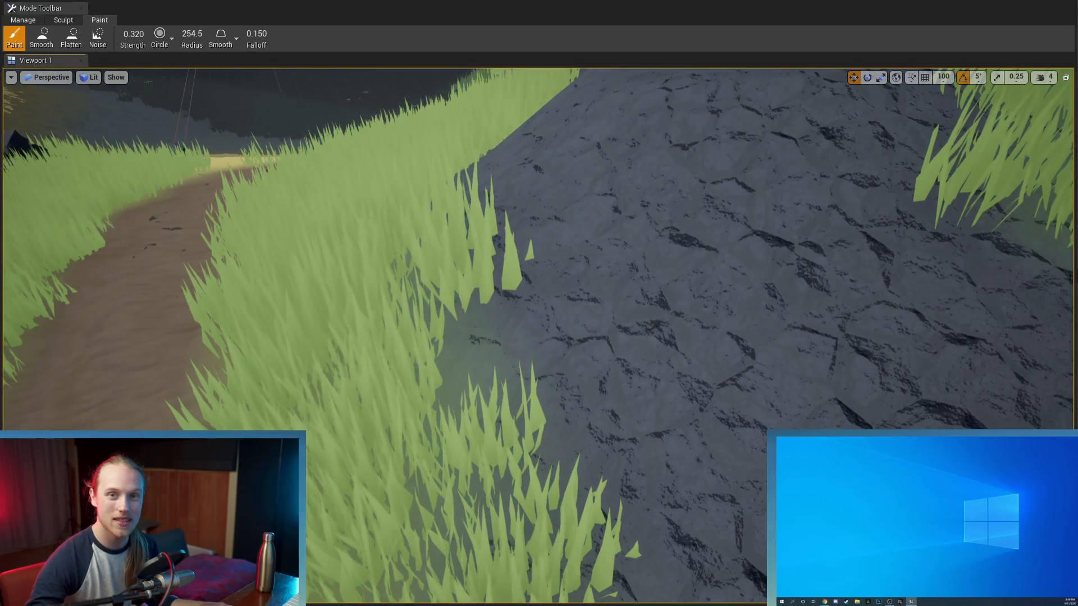
pyautogui.press('w')
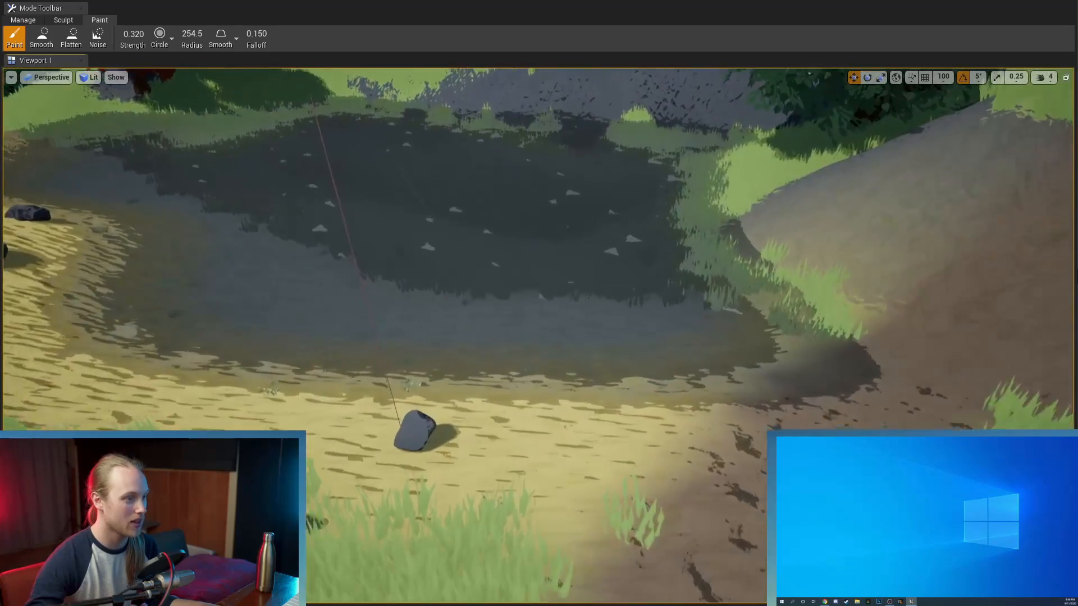
pyautogui.press('w')
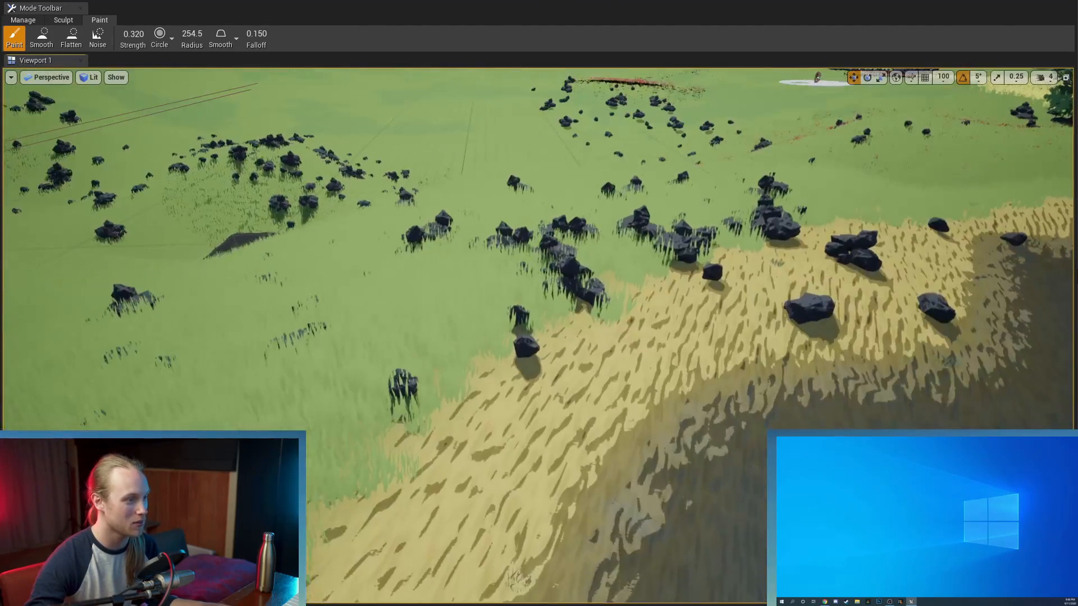
pyautogui.press('w')
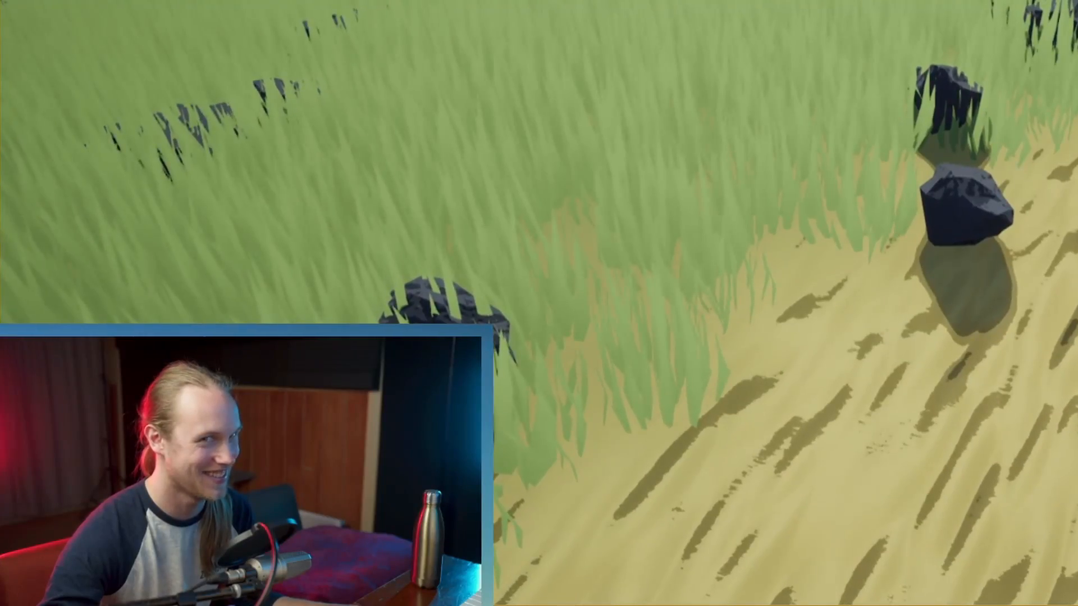
pyautogui.press('w')
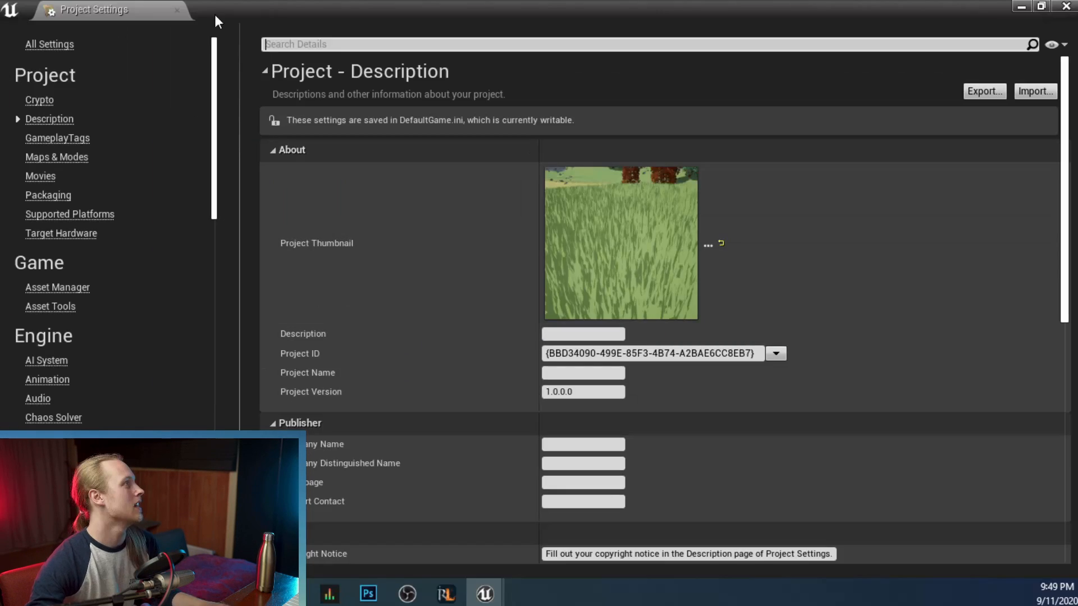
# Search the project settings for "virtual texture", check the virtual texture support option, and close the settings.
pyautogui.click(349, 57)
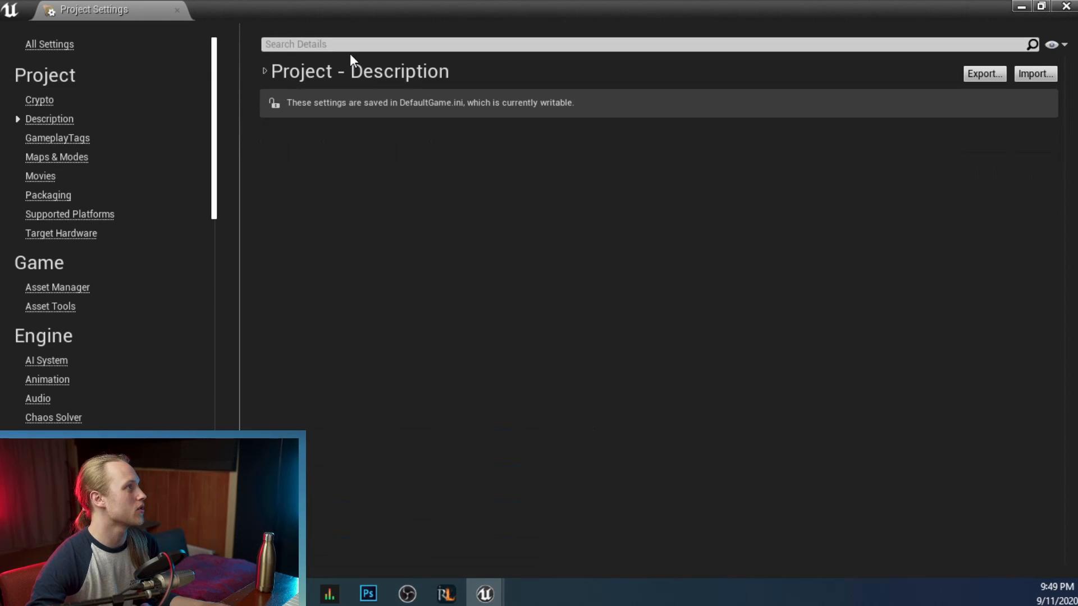
pyautogui.click(340, 40)
pyautogui.click(351, 58)
pyautogui.click(346, 51)
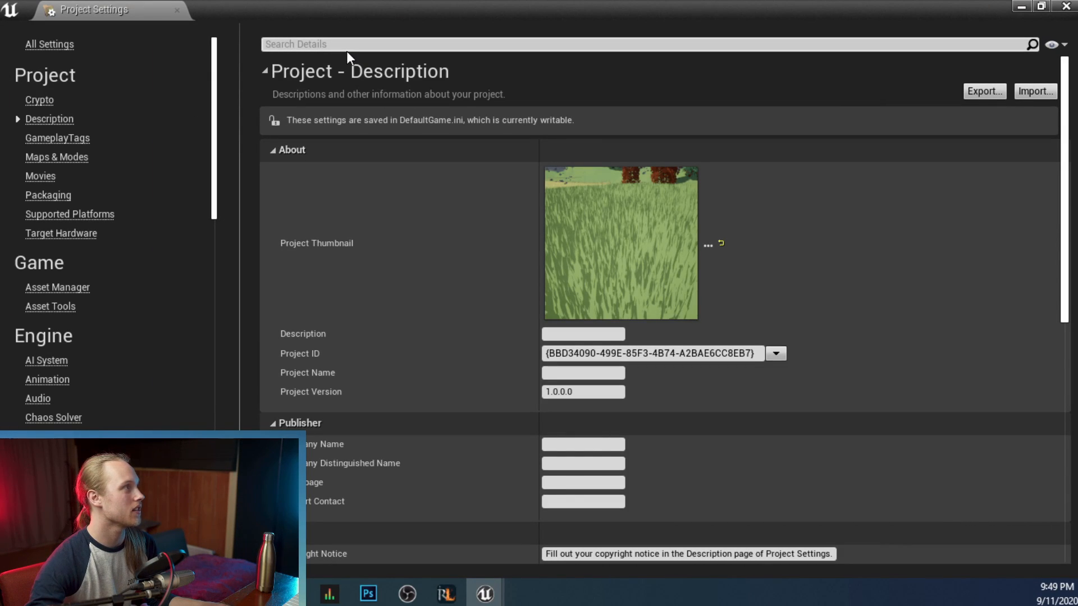
pyautogui.write('virtu')
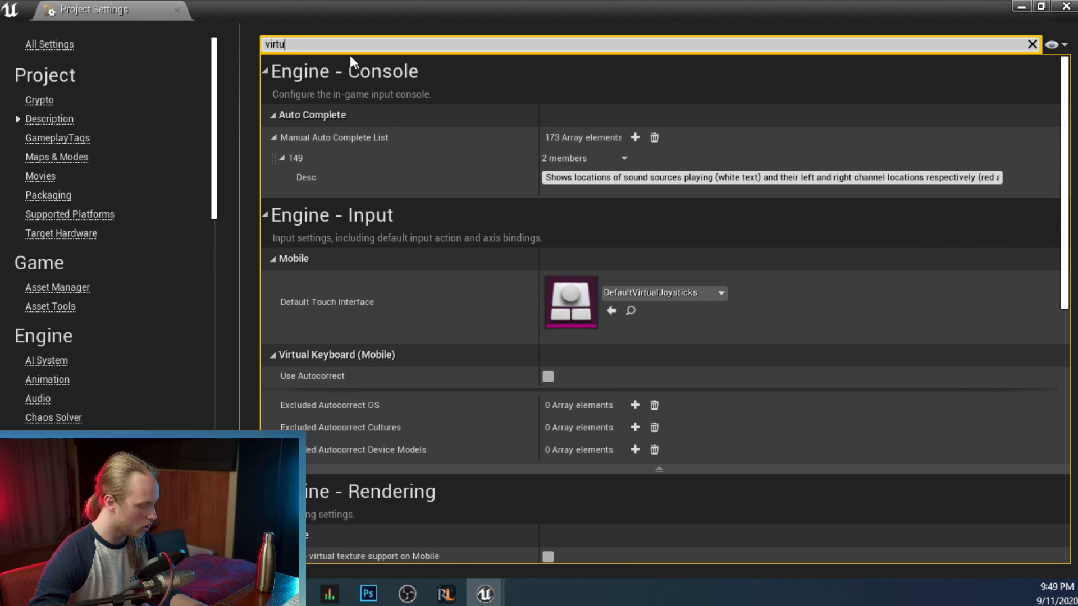
pyautogui.write('al textu')
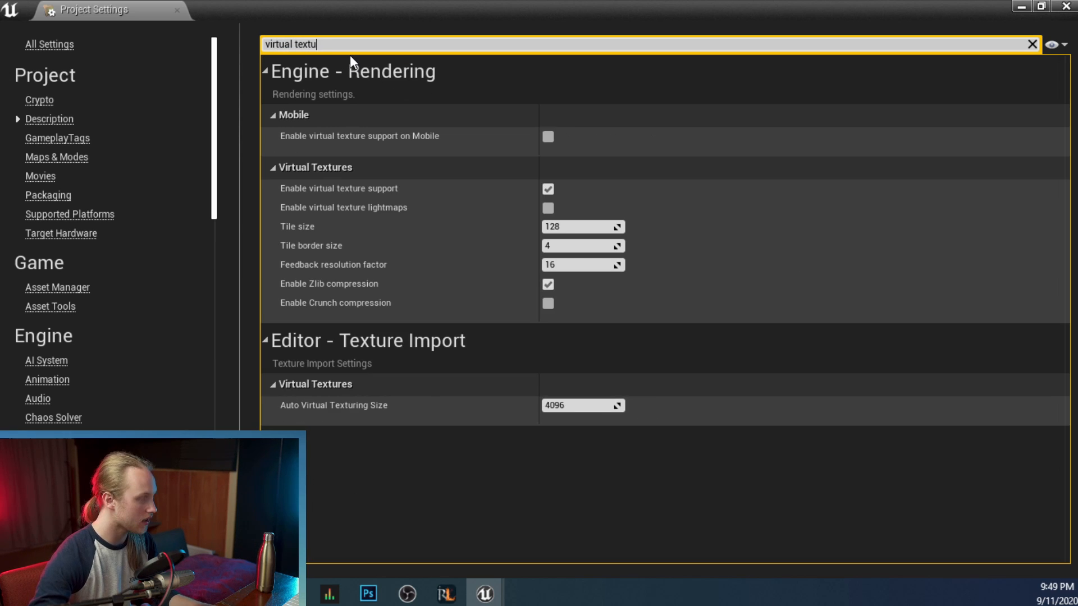
pyautogui.write('re')
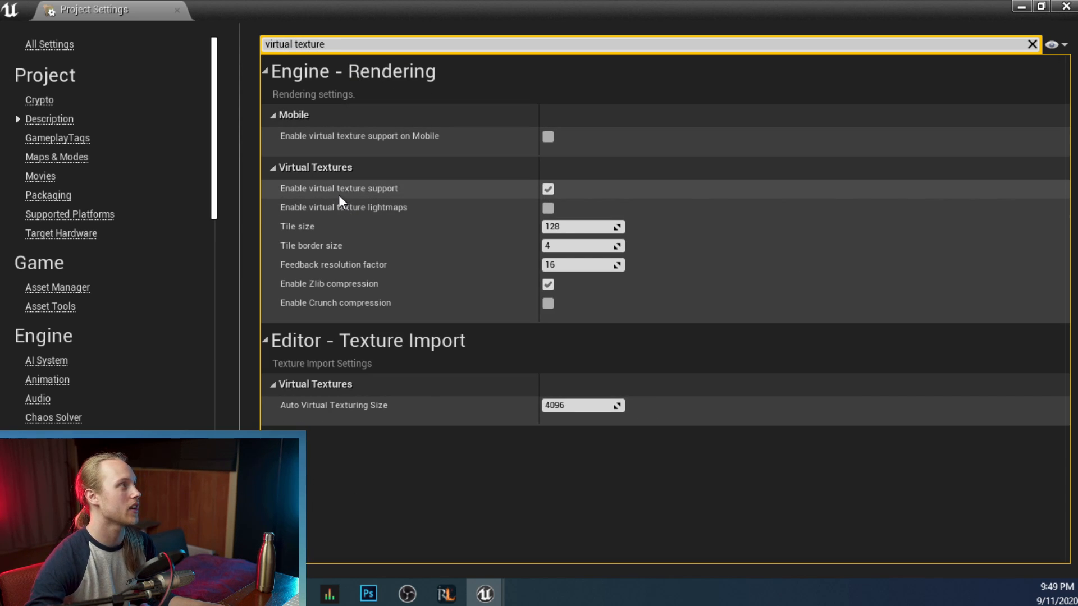
pyautogui.moveTo(325, 192)
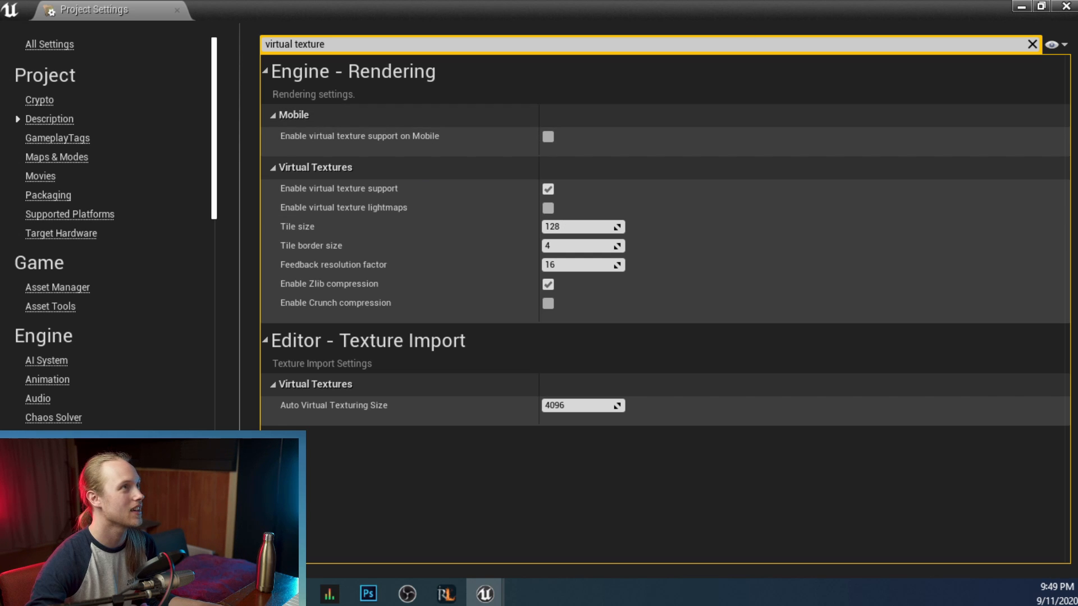
pyautogui.click(1065, 6)
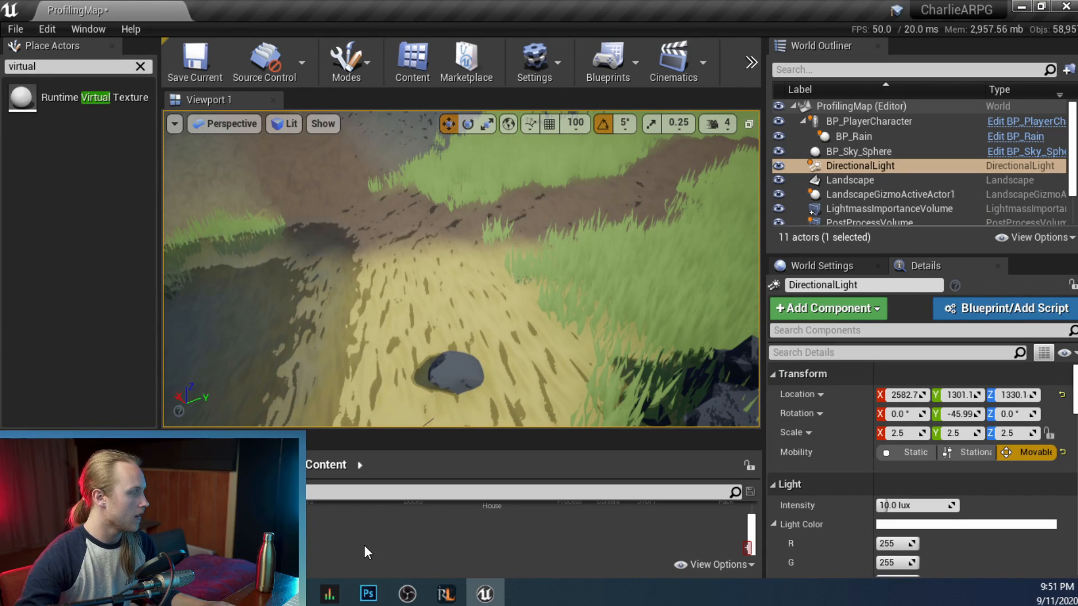
# Create a Runtime Virtual Texture asset named Ttorialthingo in the Content folder.
pyautogui.rightClick(362, 530)
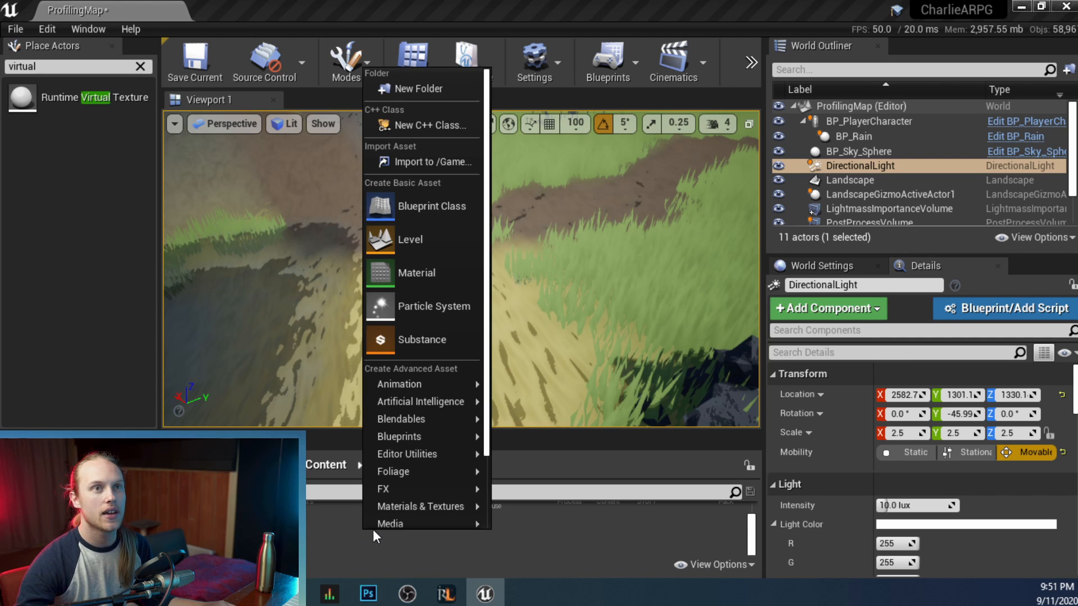
pyautogui.moveTo(425, 507)
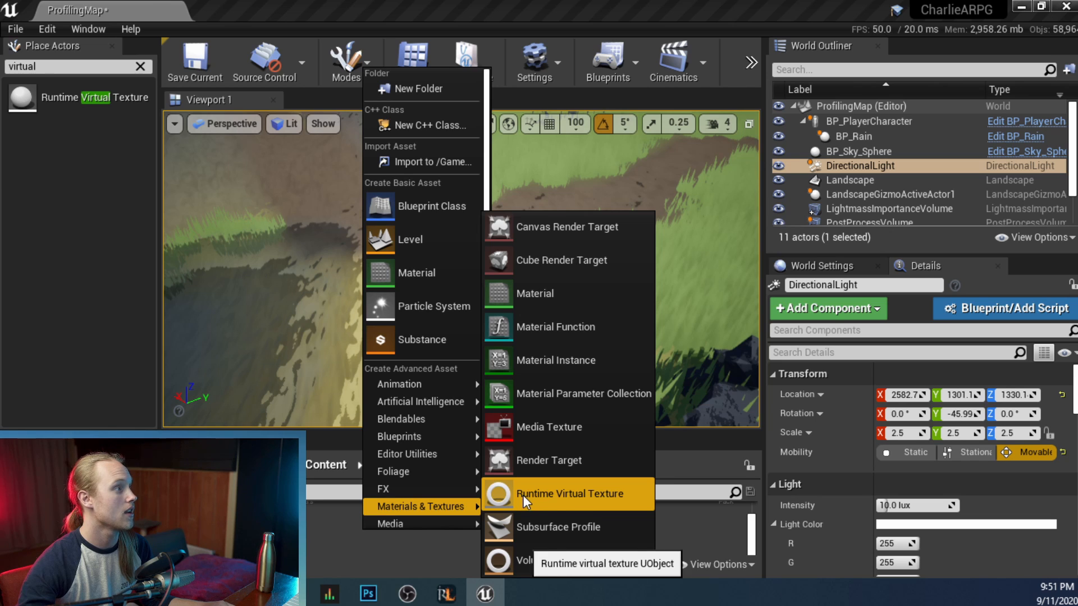
pyautogui.click(579, 491)
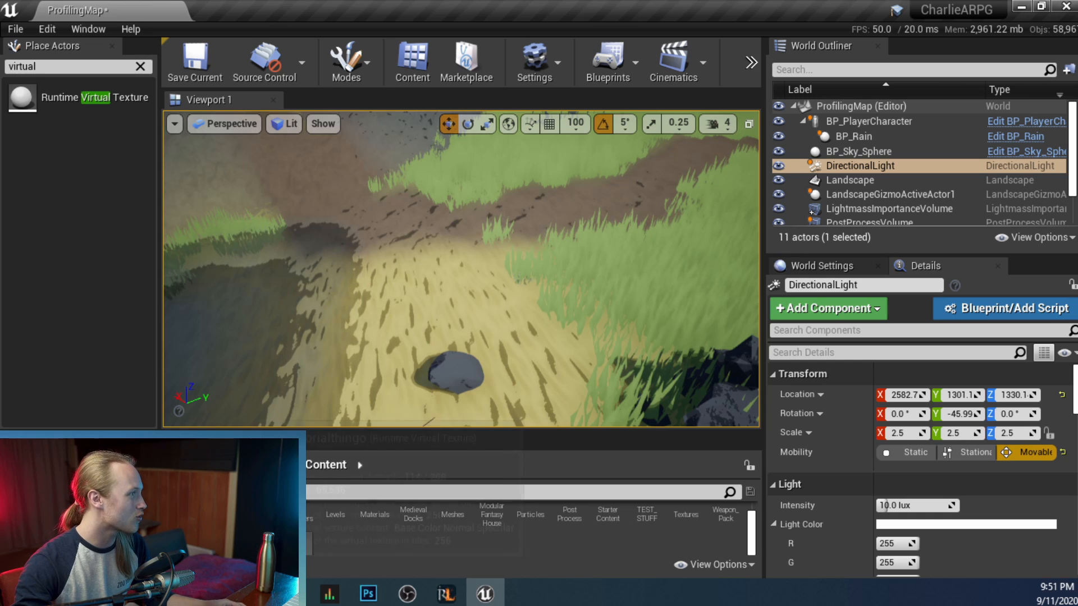
# Set the virtual texture content of Ttorialthingo to Base Color and close the asset editor.
pyautogui.moveTo(376, 555)
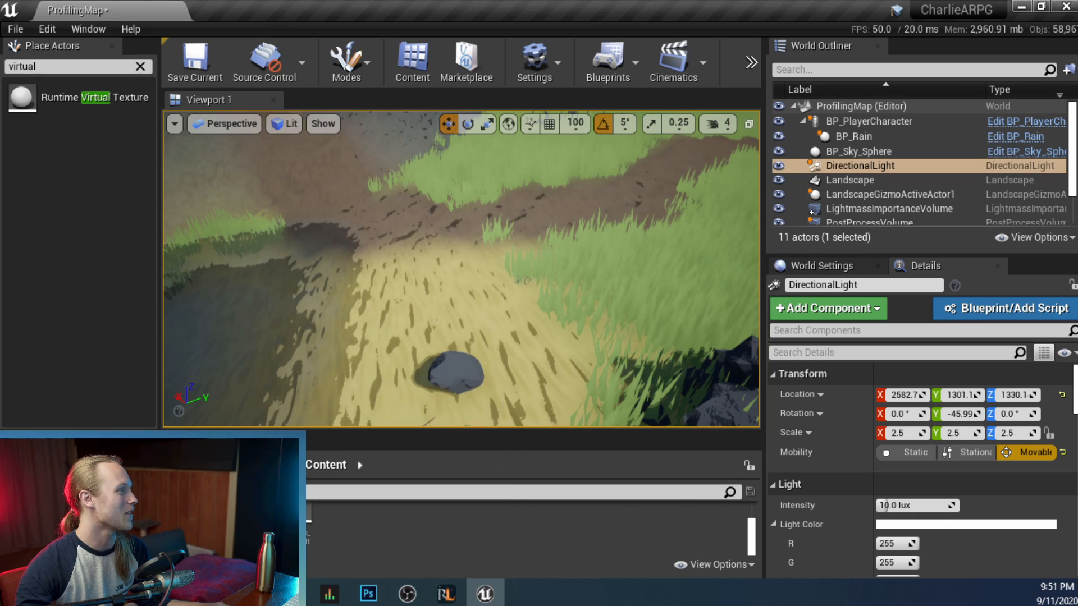
pyautogui.moveTo(530, 605); pyautogui.dragTo(430, 1)
pyautogui.click(420, 358)
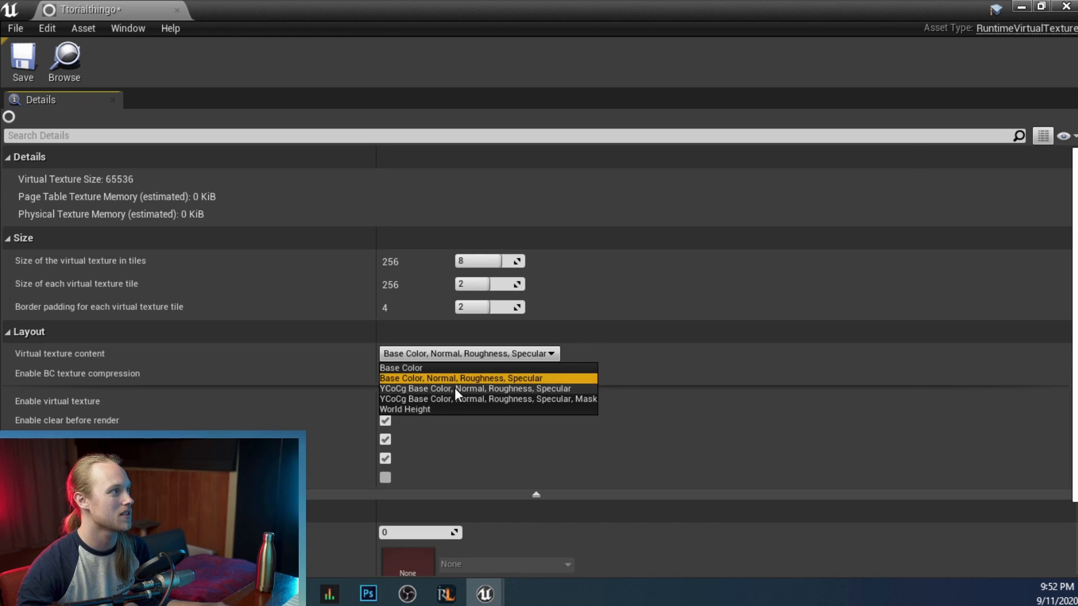
pyautogui.click(412, 367)
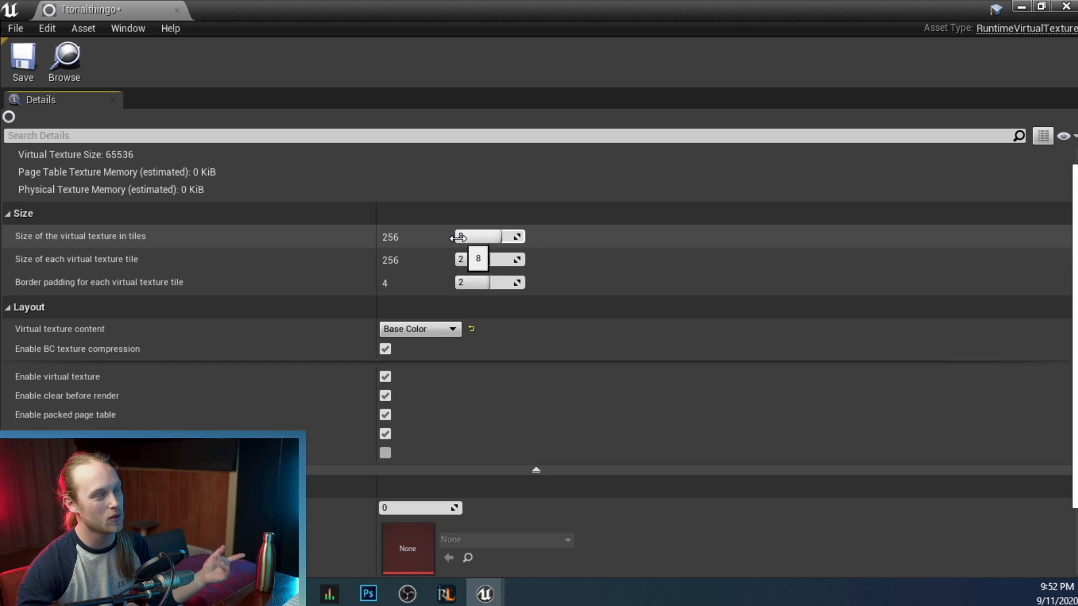
pyautogui.click(179, 11)
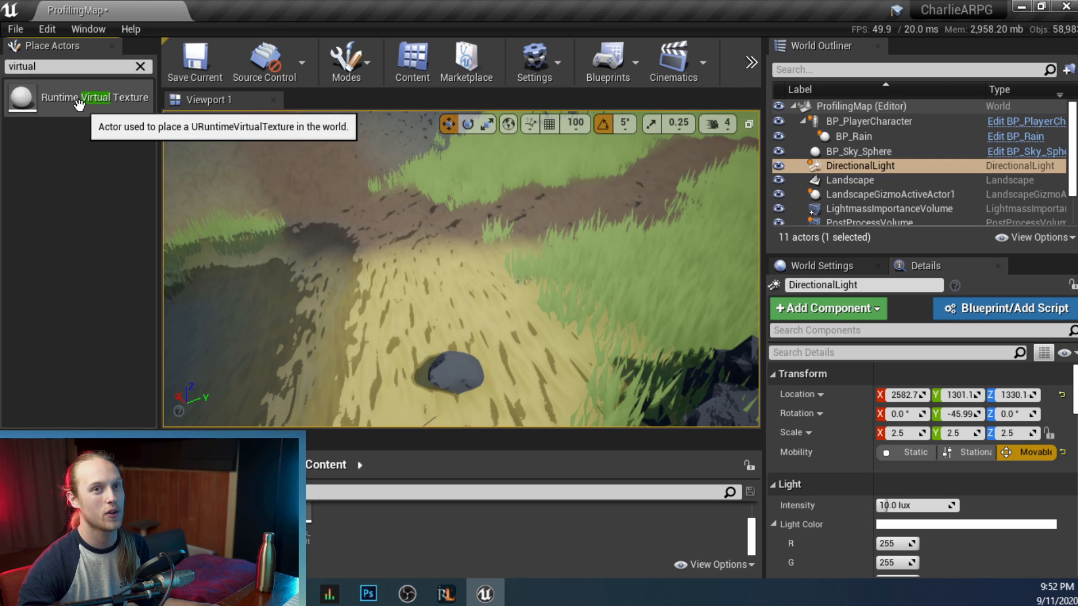
# Place a Runtime Virtual Texture volume on the sandy shore, raise it to about Z 426, and set its Source Actor to Landscape.
pyautogui.moveTo(78, 104); pyautogui.dragTo(440, 220)
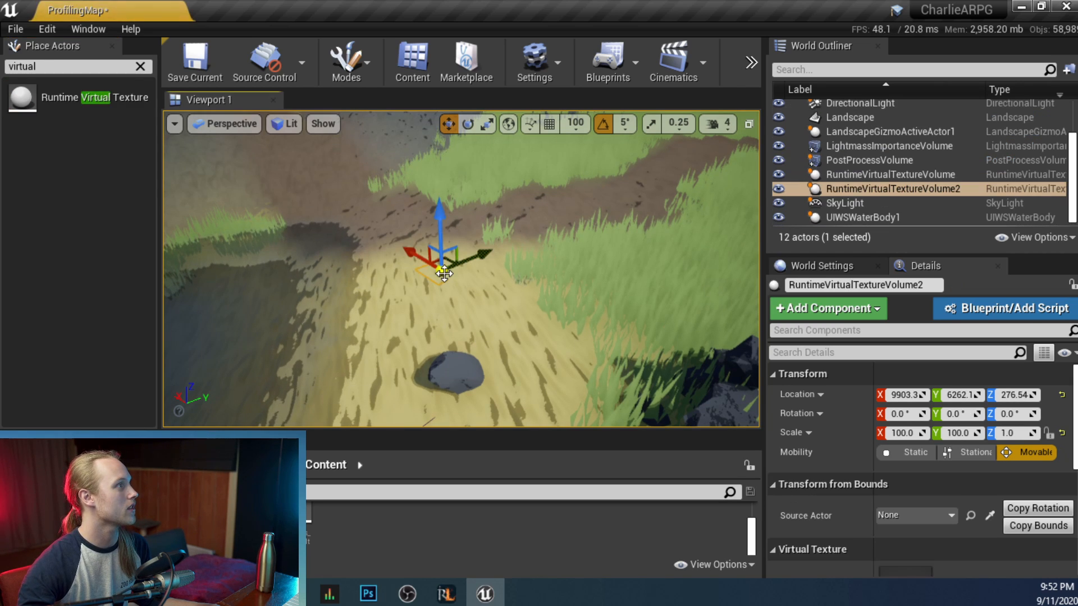
pyautogui.moveTo(436, 177); pyautogui.dragTo(437, 173)
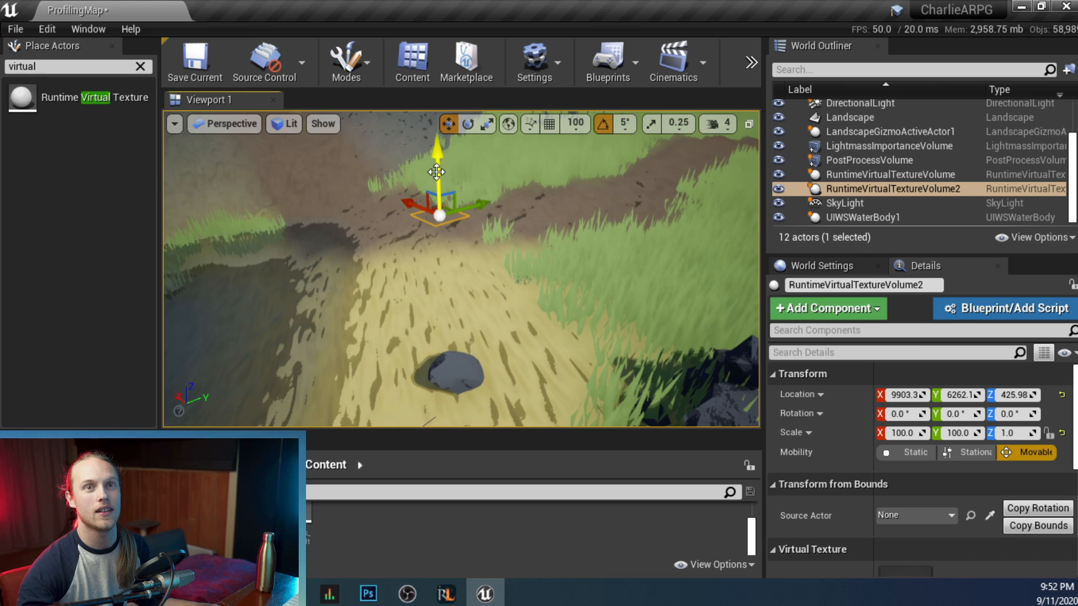
pyautogui.scroll(-2, 885, 448)
pyautogui.click(897, 440)
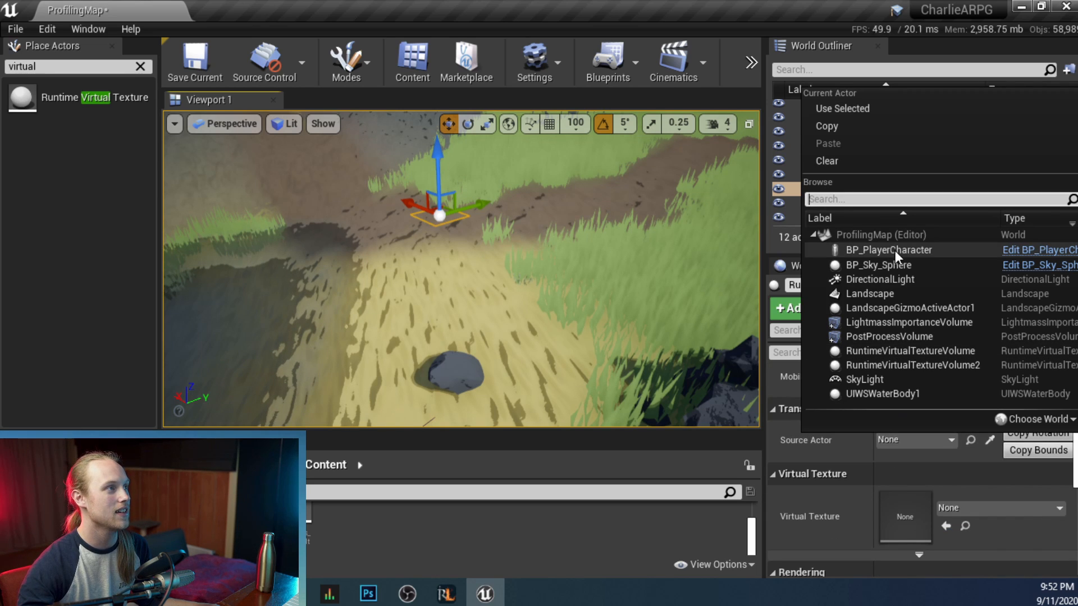
pyautogui.click(895, 293)
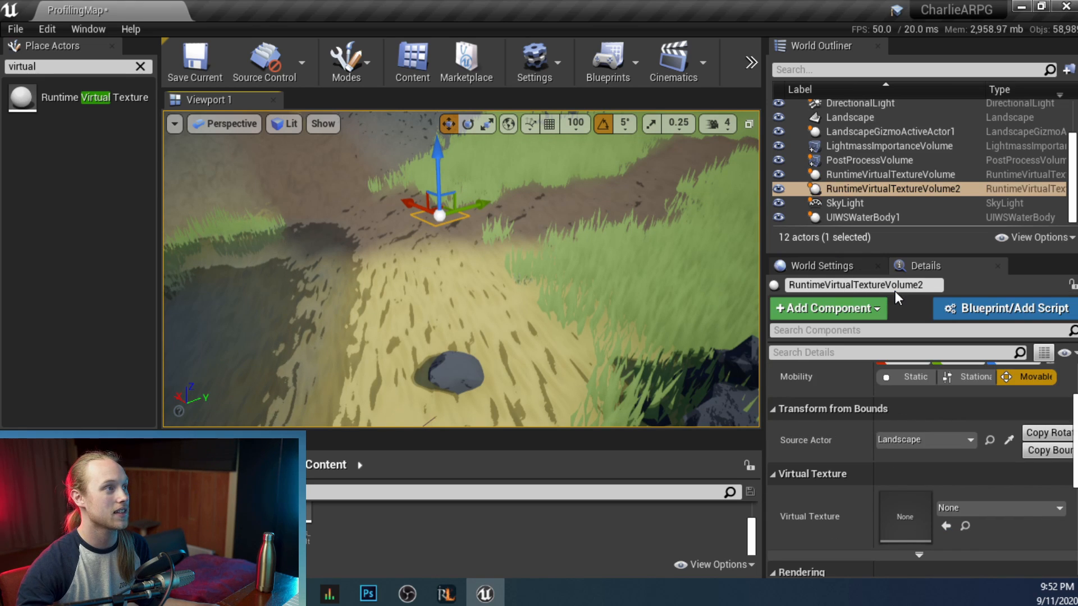
# Copy the Landscape's bounds to the newly placed Runtime Virtual Texture volume.
pyautogui.click(1053, 455)
pyautogui.scroll(-10, 307, 286)
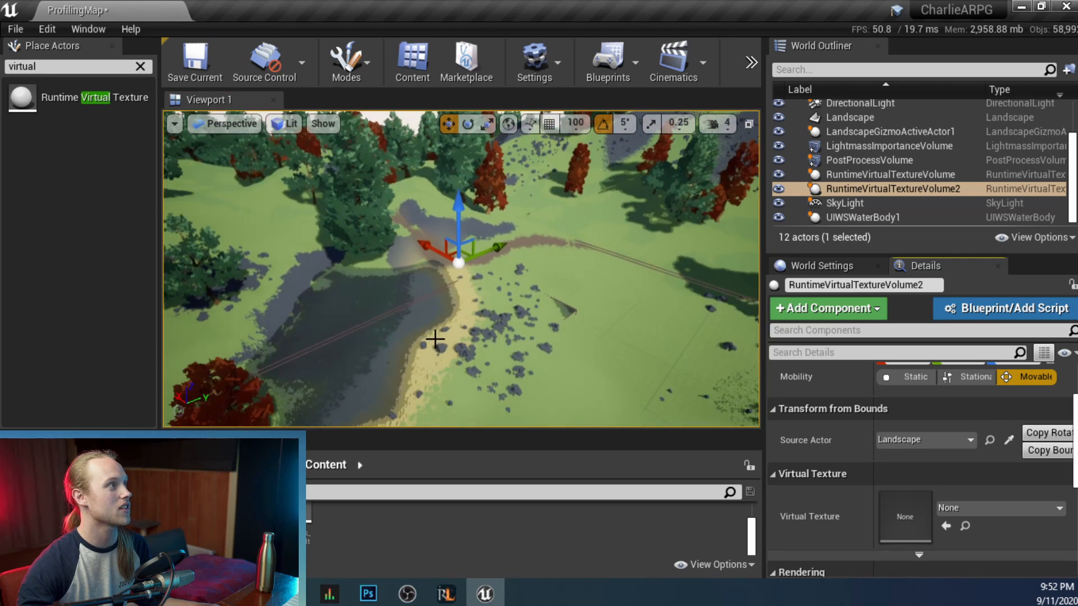
pyautogui.moveTo(435, 339); pyautogui.dragTo(553, 275, button='right')
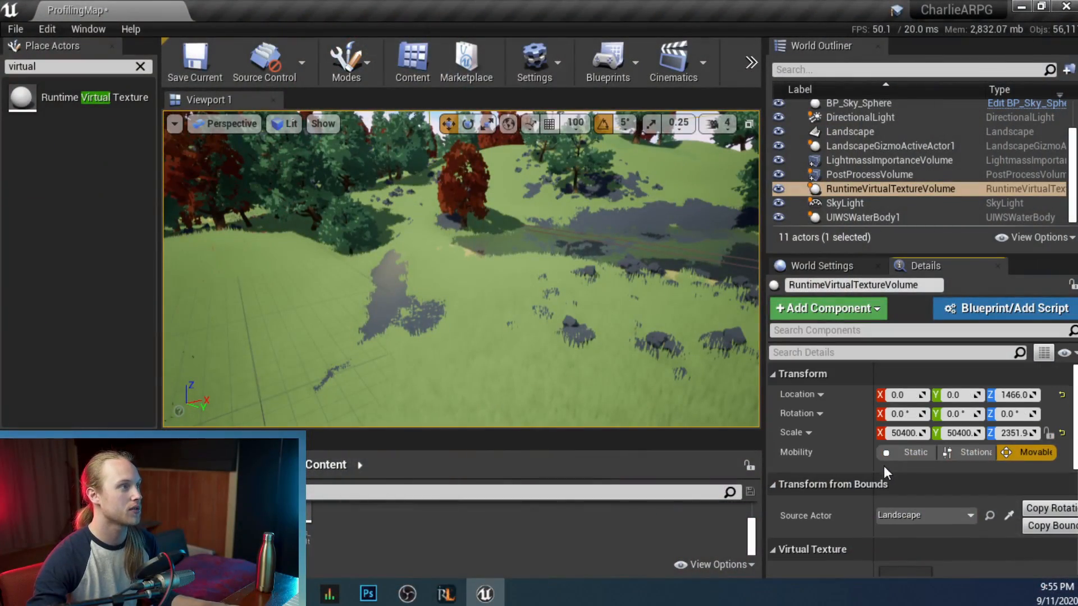
# Assign Ttorialthingo as the virtual texture of the Runtime Virtual Texture volume.
pyautogui.scroll(-3, 926, 472)
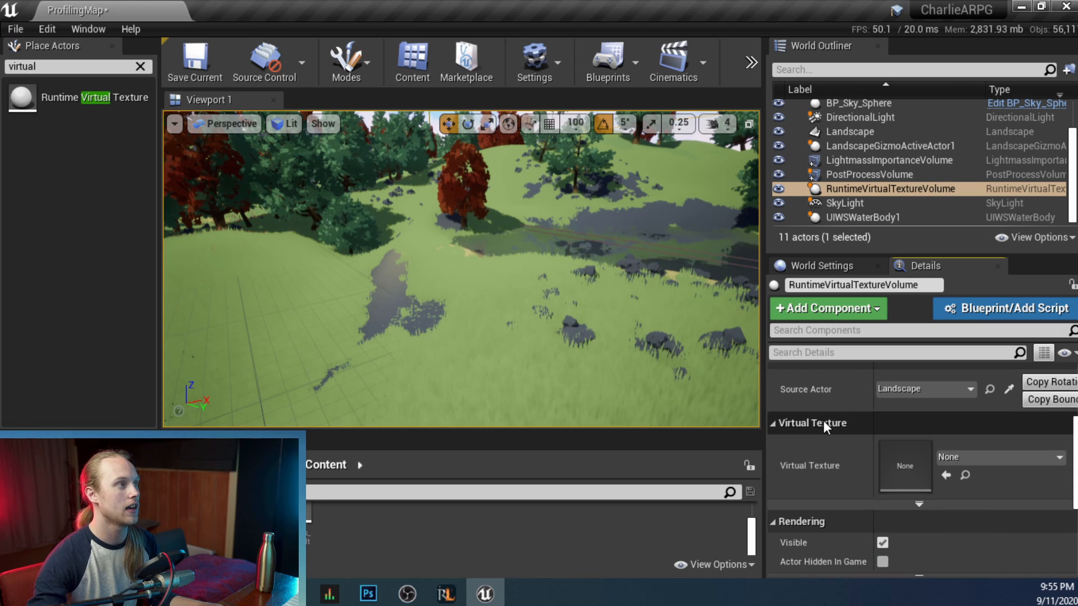
pyautogui.click(965, 457)
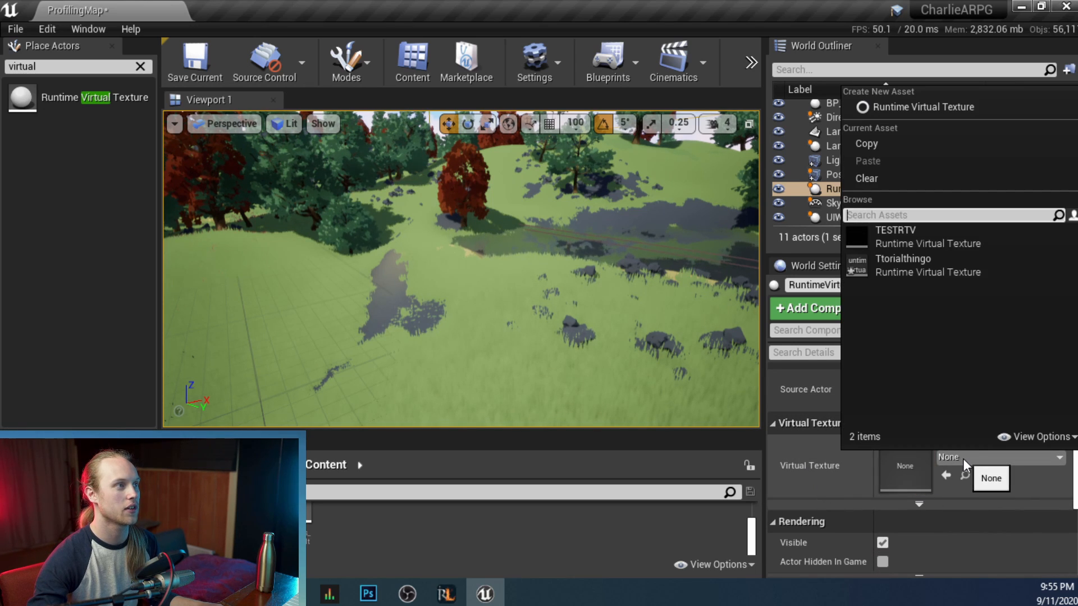
pyautogui.click(911, 264)
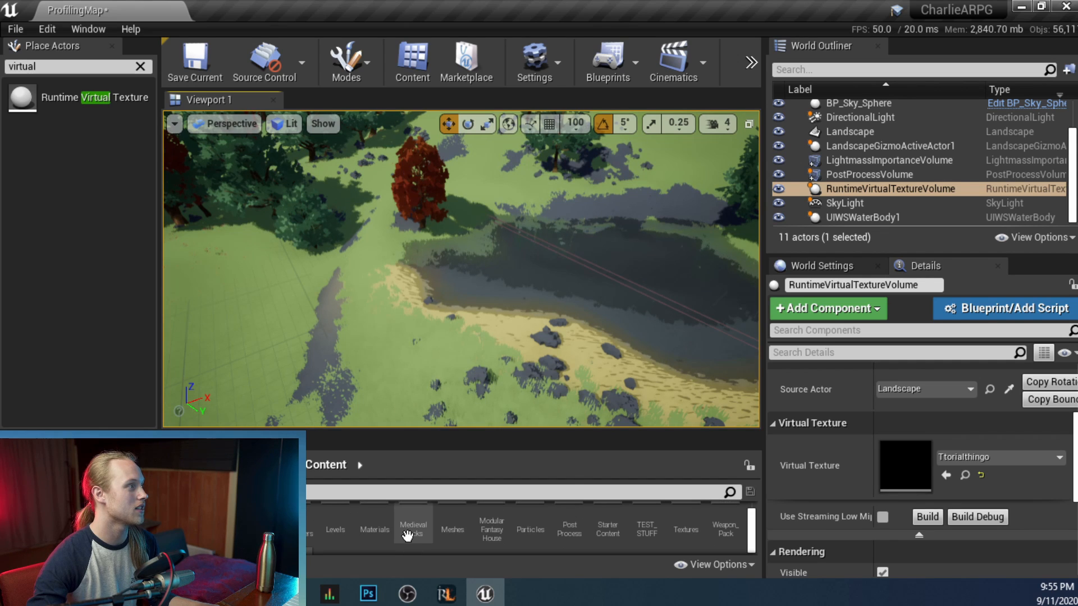
# Open MM_Landscape from the Materials folder and add a second Runtime Virtual Texture Output node above the existing one.
pyautogui.scroll(1, 413, 531)
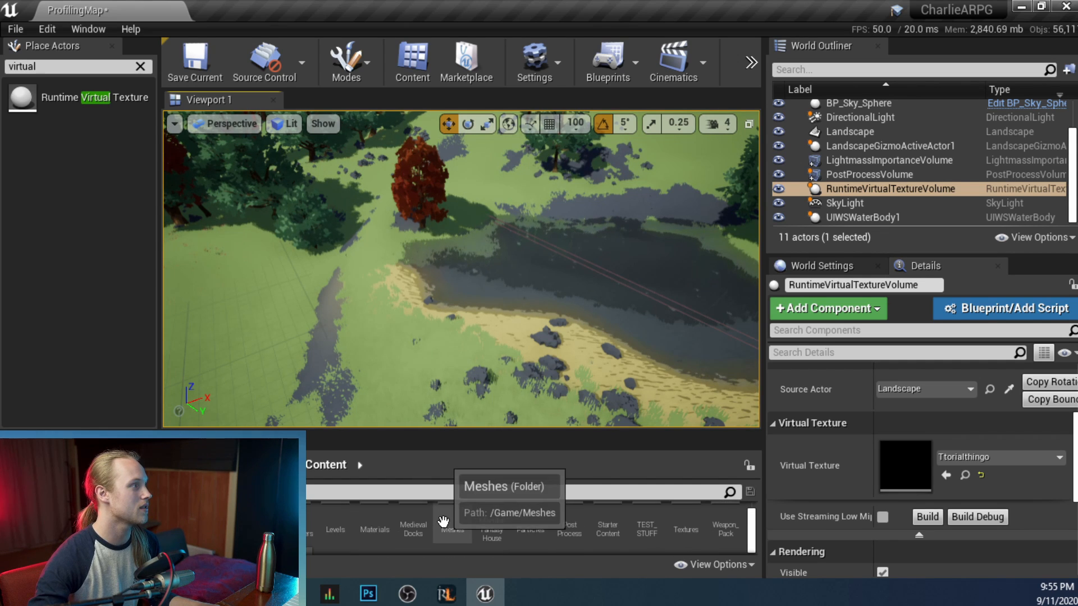
pyautogui.doubleClick(385, 520)
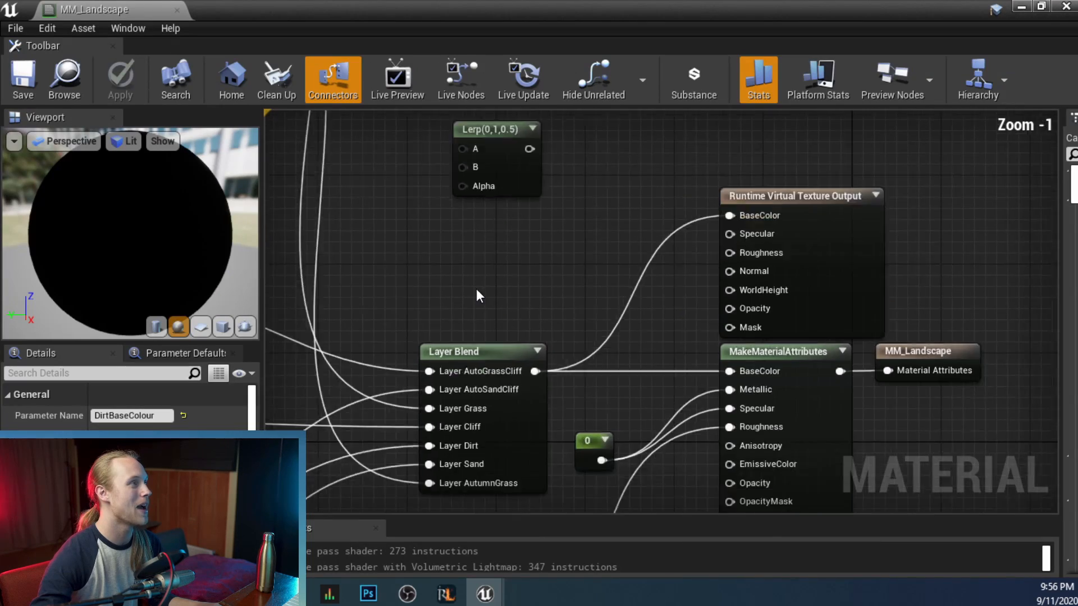
pyautogui.scroll(1, 493, 331)
pyautogui.moveTo(493, 331); pyautogui.dragTo(706, 255, button='right')
pyautogui.moveTo(682, 299); pyautogui.dragTo(642, 234, button='right')
pyautogui.click(564, 209)
pyautogui.rightClick(576, 177)
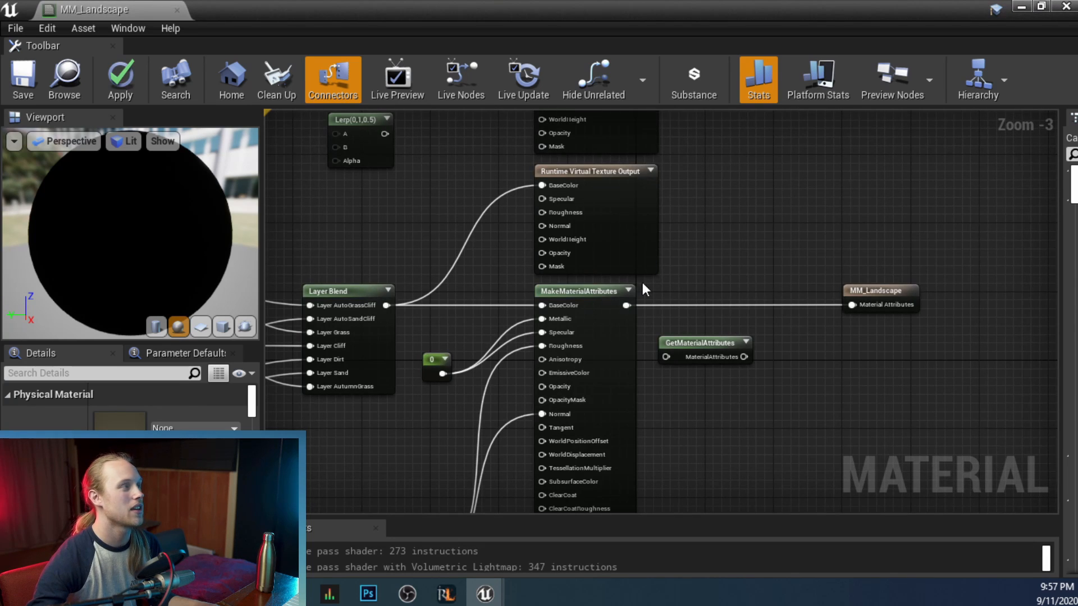
# Place the GetMaterialAttributes node between MakeMaterialAttributes and the MM_Landscape result, and connect the MakeMaterialAttributes output to its input.
pyautogui.moveTo(642, 283); pyautogui.dragTo(647, 309, button='right')
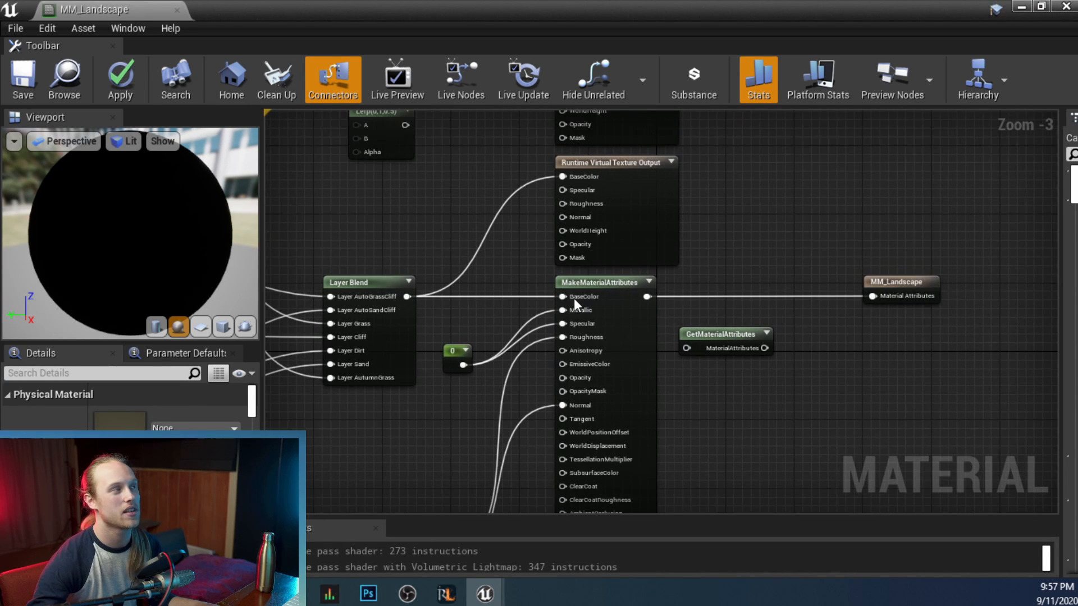
pyautogui.moveTo(743, 337); pyautogui.dragTo(741, 287)
pyautogui.scroll(3, 725, 290)
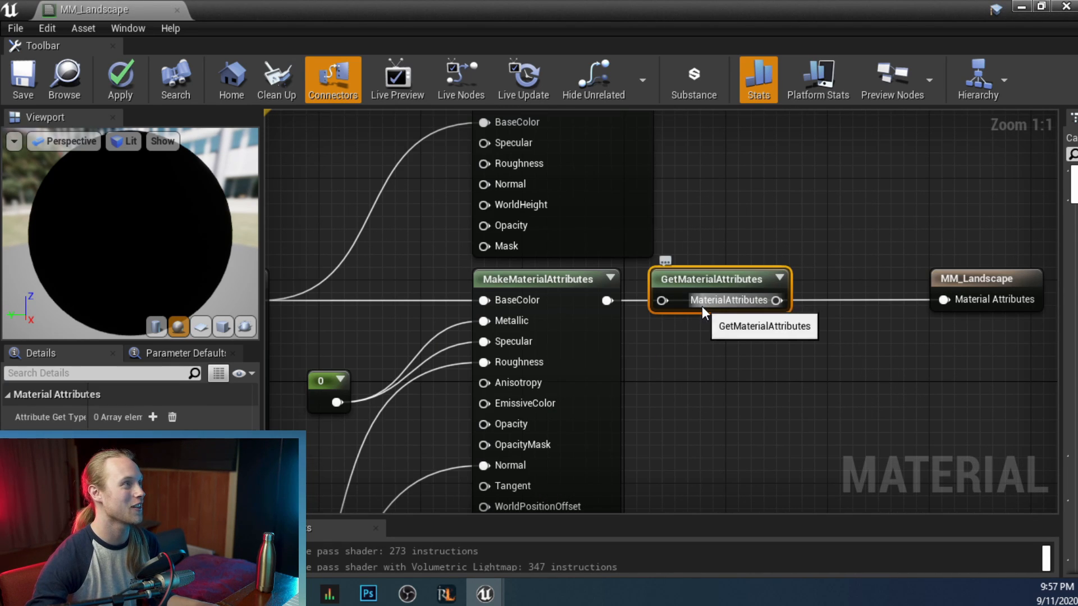
pyautogui.moveTo(692, 339); pyautogui.dragTo(638, 320, button='right')
pyautogui.moveTo(554, 282); pyautogui.dragTo(609, 282)
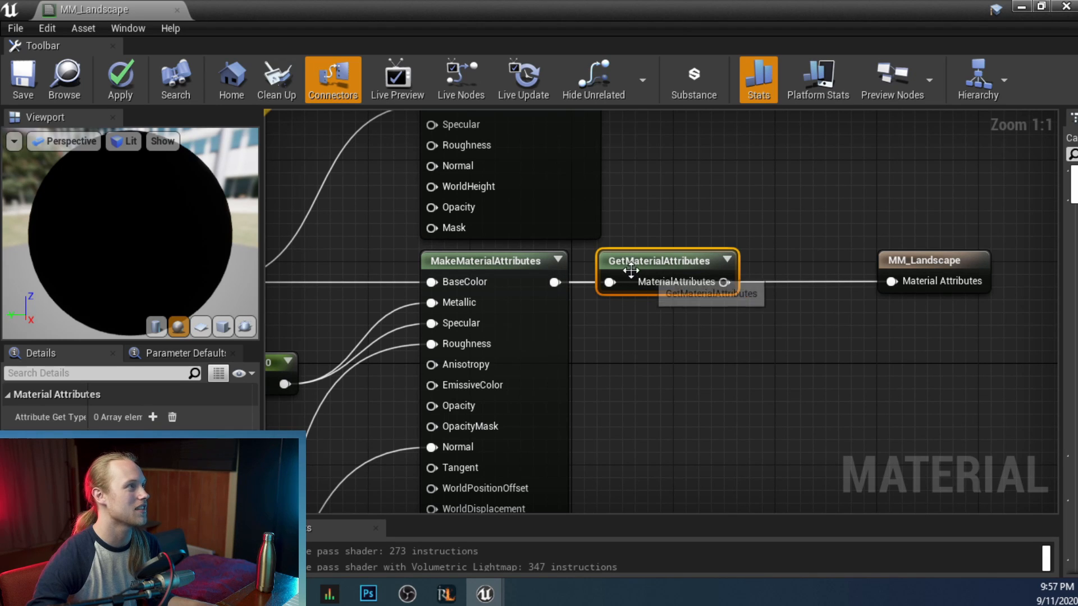
pyautogui.moveTo(686, 269); pyautogui.dragTo(683, 270, button='right')
pyautogui.press('Escape')
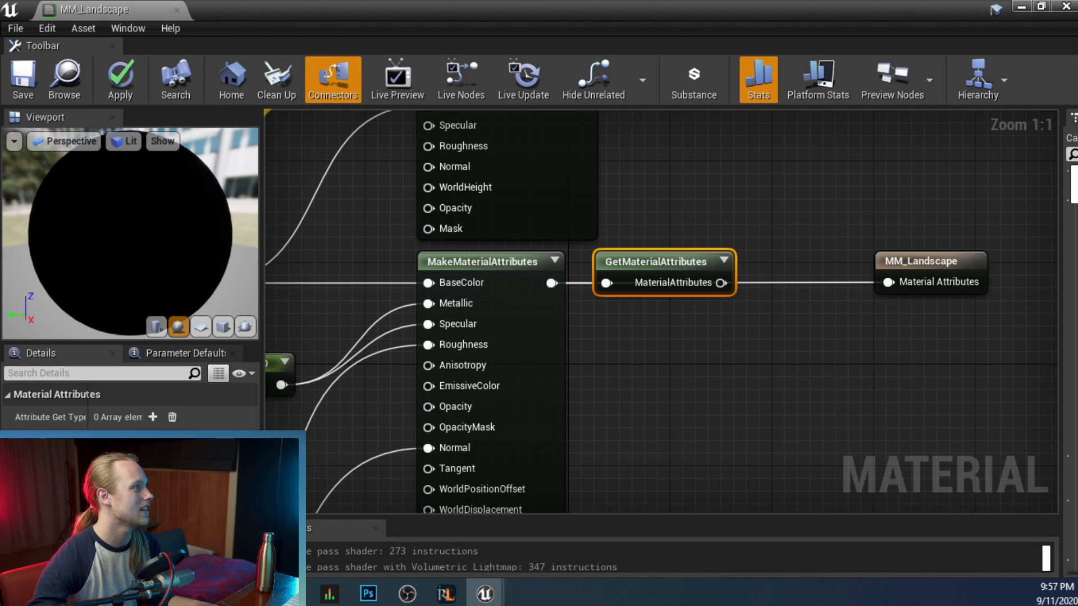
# Give GetMaterialAttributes a Base Color output, wiring it to the Runtime Virtual Texture Output's BaseColor and MaterialAttributes to MM_Landscape.
pyautogui.click(153, 417)
pyautogui.click(794, 366)
pyautogui.moveTo(721, 282); pyautogui.dragTo(888, 282)
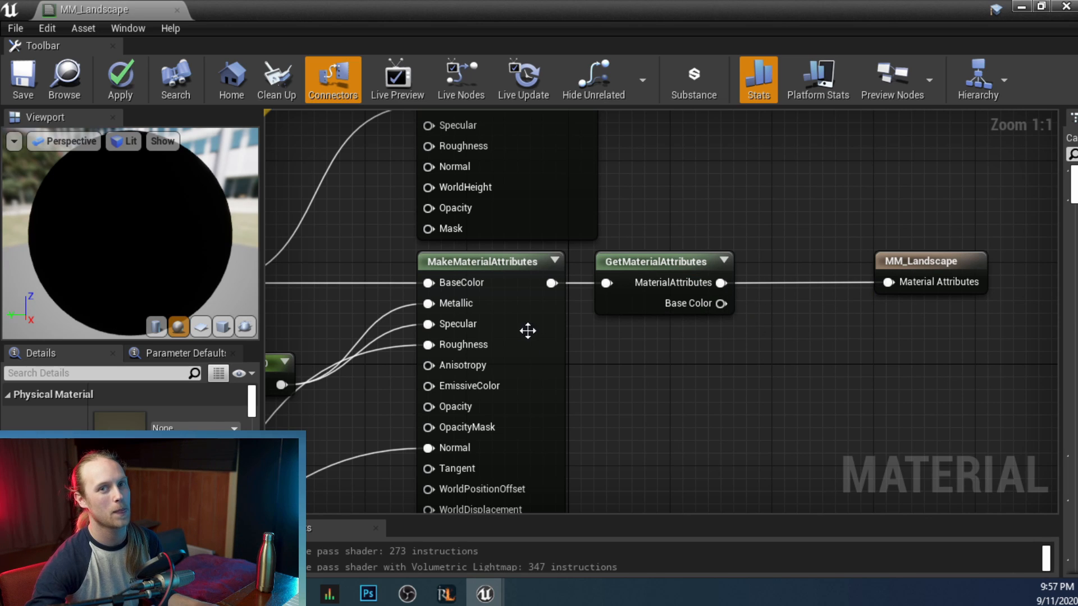
pyautogui.moveTo(844, 365); pyautogui.dragTo(817, 365, button='right')
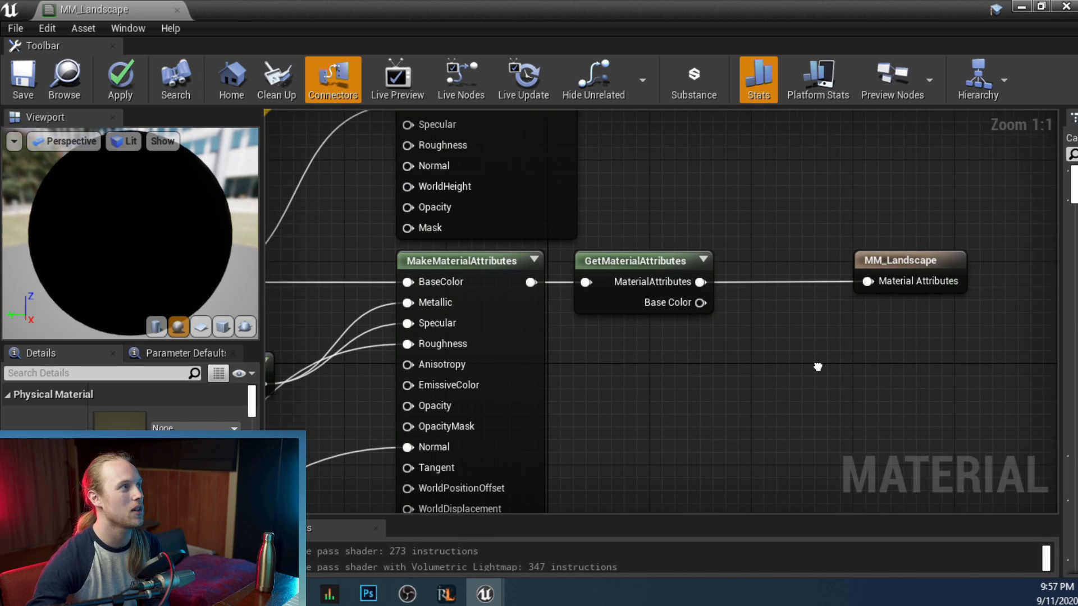
pyautogui.click(646, 304)
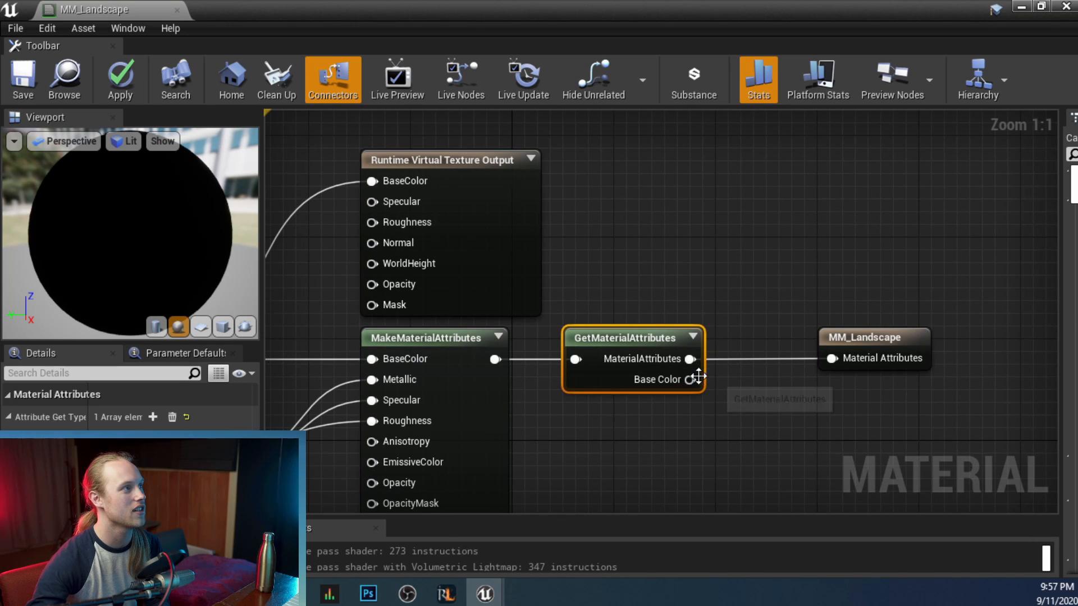
pyautogui.moveTo(690, 379); pyautogui.dragTo(373, 181)
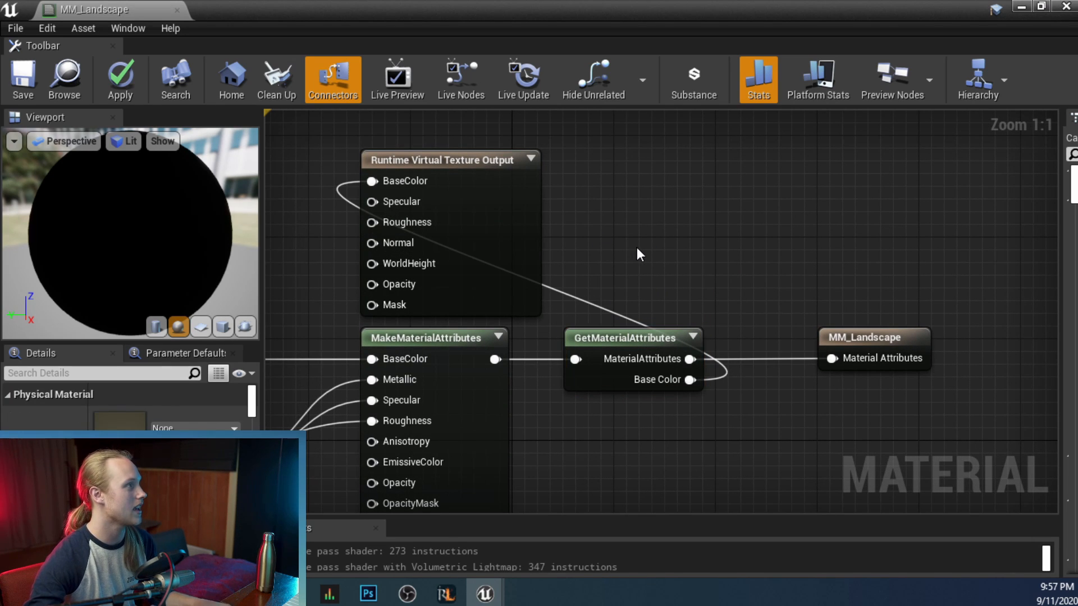
# Undo the Base Color link, delete GetMaterialAttributes, and reconnect MakeMaterialAttributes directly to the MM_Landscape result.
pyautogui.hotkey('ctrl', 'z')
pyautogui.moveTo(717, 212); pyautogui.dragTo(651, 345)
pyautogui.press('Delete')
pyautogui.moveTo(495, 360); pyautogui.dragTo(832, 358)
# Delete the unconnected Runtime Virtual Texture Output node above the one fed by Layer Blend.
pyautogui.scroll(-2, 729, 307)
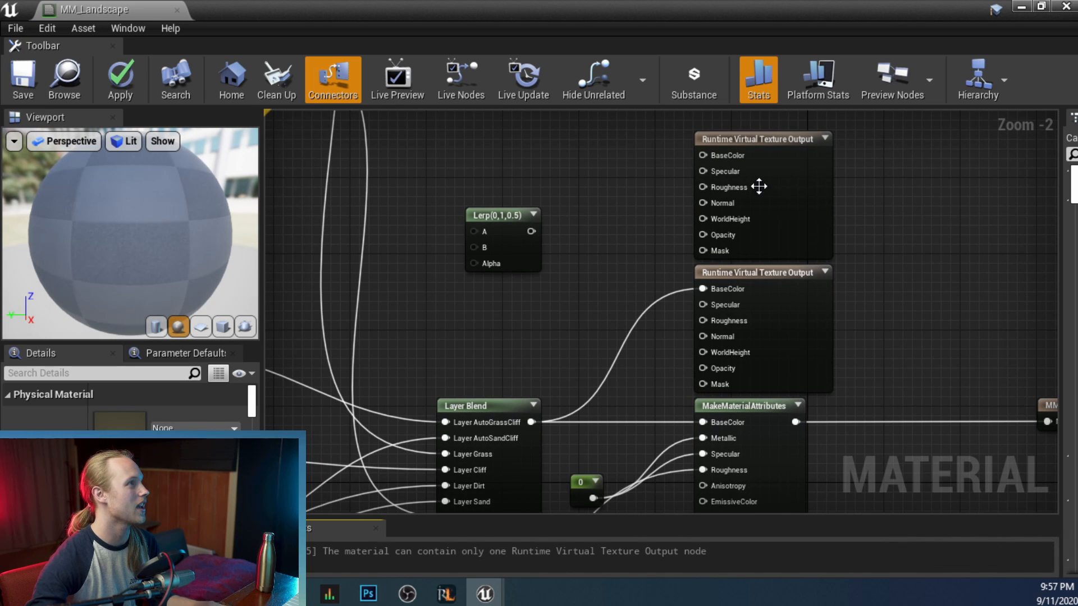
pyautogui.click(788, 183)
pyautogui.press('Delete')
pyautogui.click(811, 308)
pyautogui.scroll(2, 810, 309)
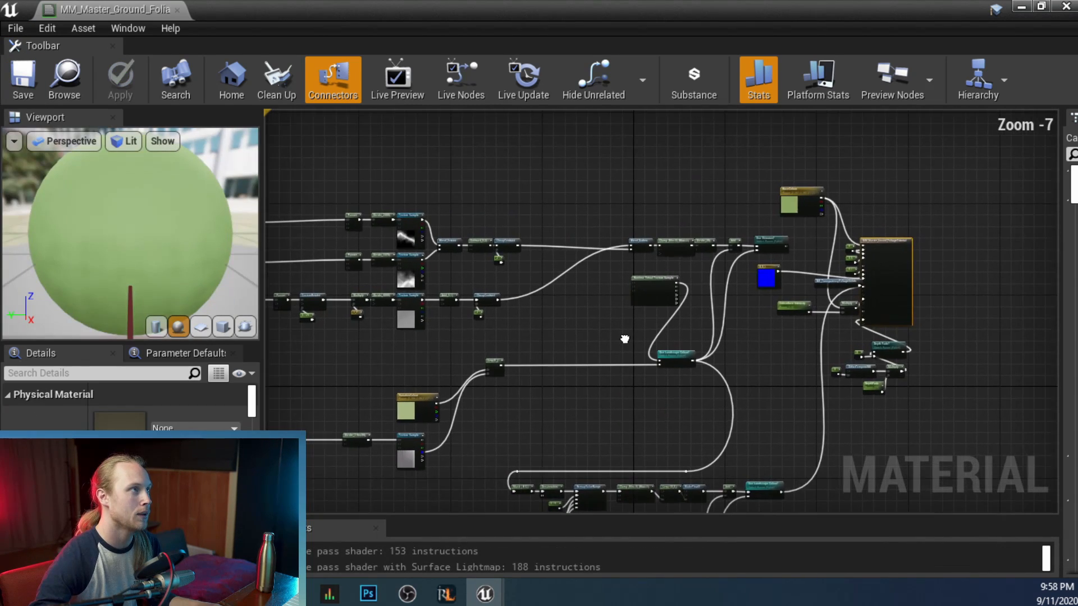
# Delete the 0,0,0 colour constant that feeds Base Color in the ground foliage master material.
pyautogui.moveTo(628, 338); pyautogui.dragTo(501, 467, button='right')
pyautogui.scroll(3, 692, 288)
pyautogui.scroll(-1, 501, 467)
pyautogui.scroll(-1, 508, 372)
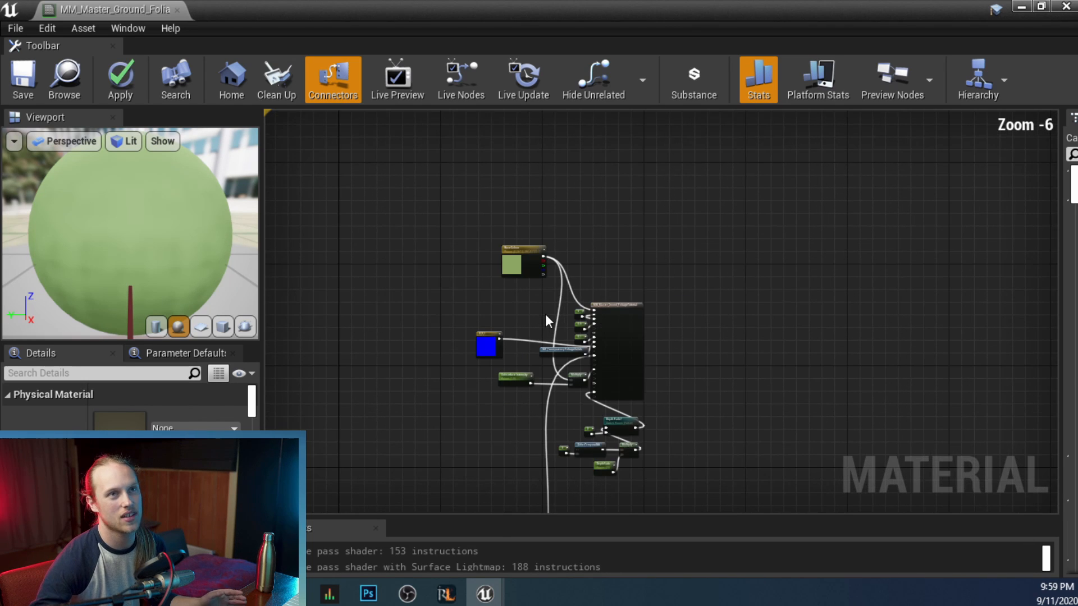
pyautogui.scroll(2, 545, 317)
pyautogui.click(529, 274)
pyautogui.scroll(4, 481, 241)
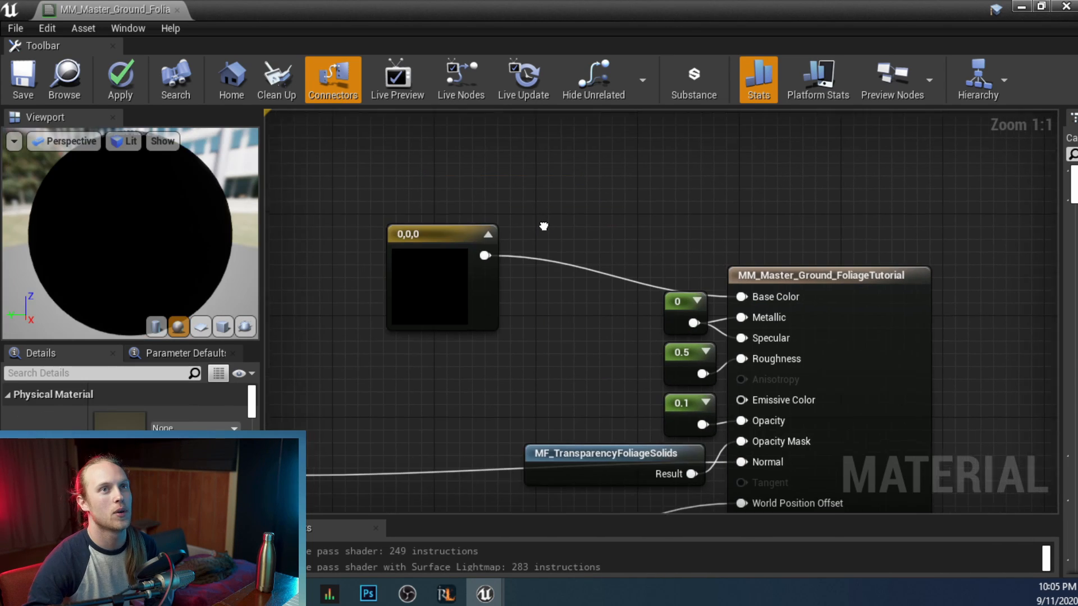
pyautogui.moveTo(545, 227); pyautogui.dragTo(658, 236, button='right')
pyautogui.click(587, 294)
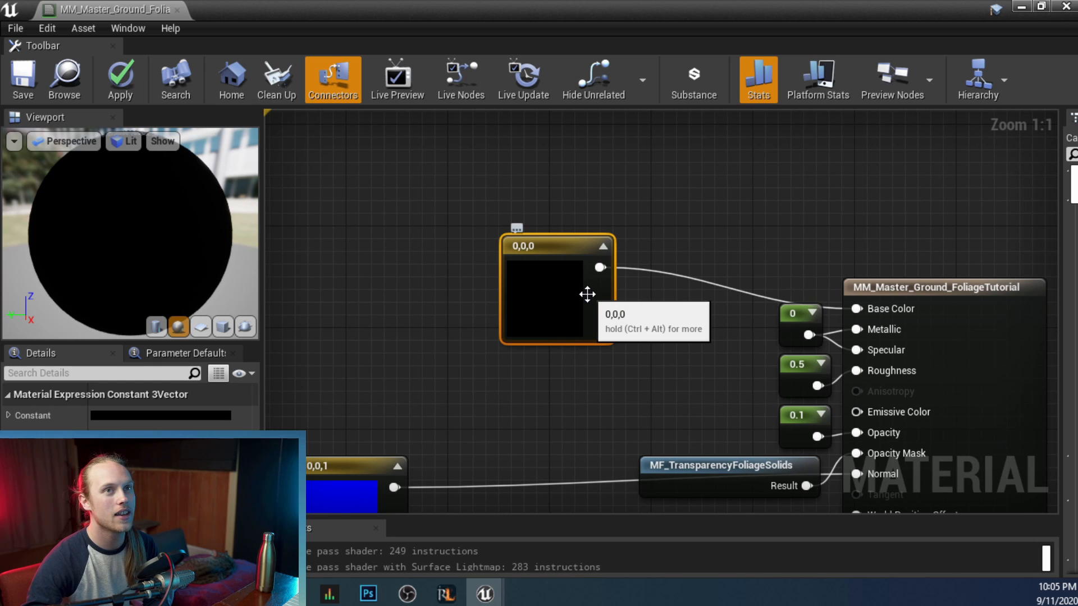
pyautogui.press('Delete')
# Add a Runtime Virtual Texture Sample node beside the foliage material's result node.
pyautogui.moveTo(587, 295); pyautogui.dragTo(610, 335, button='right')
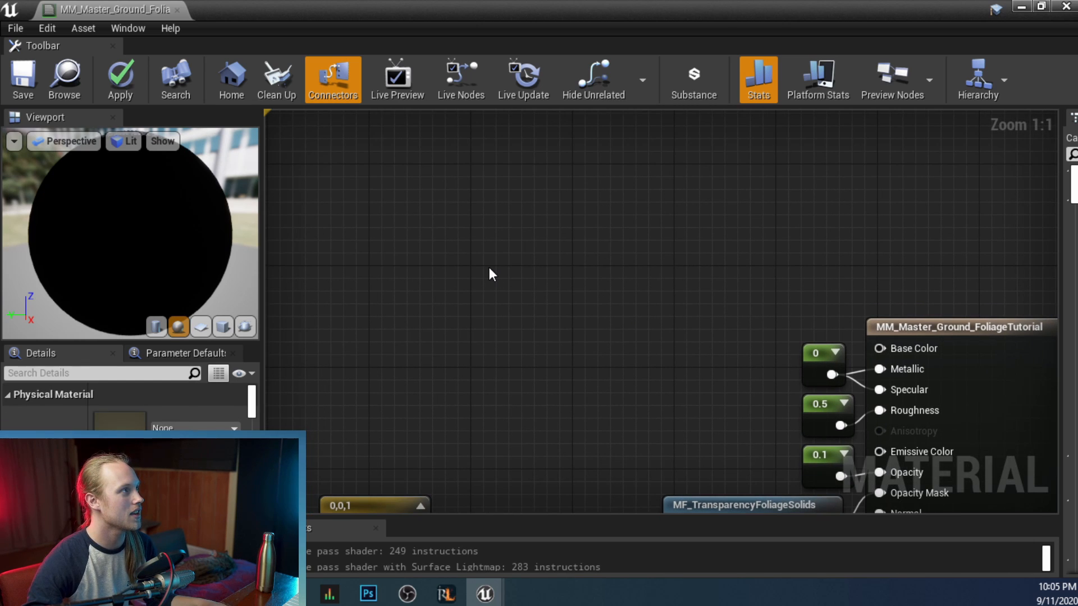
pyautogui.rightClick(489, 269)
pyautogui.write('virtual')
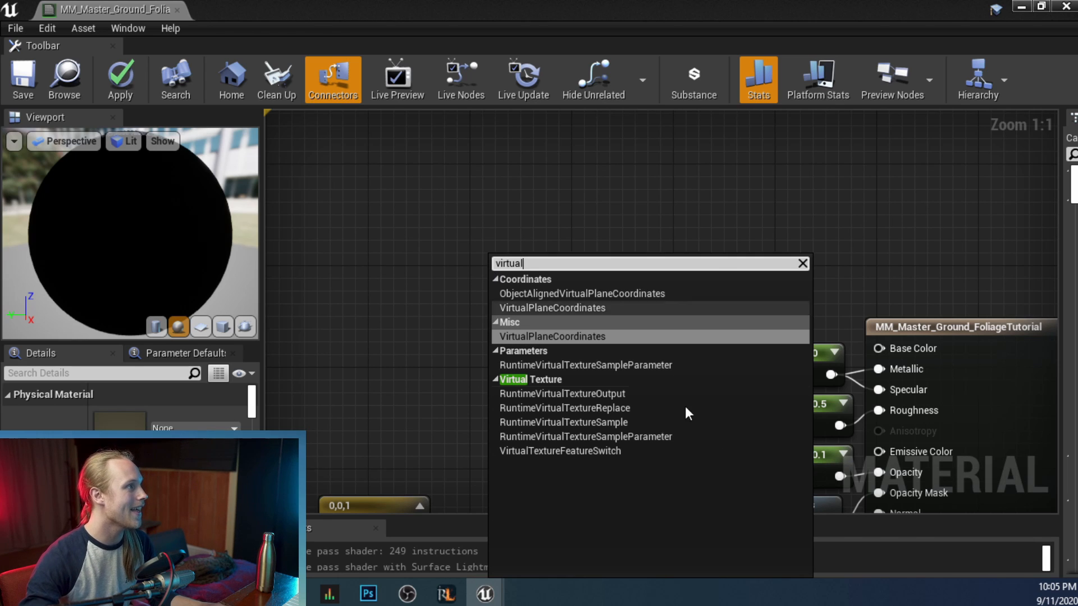
pyautogui.click(640, 423)
pyautogui.moveTo(541, 378); pyautogui.dragTo(522, 312)
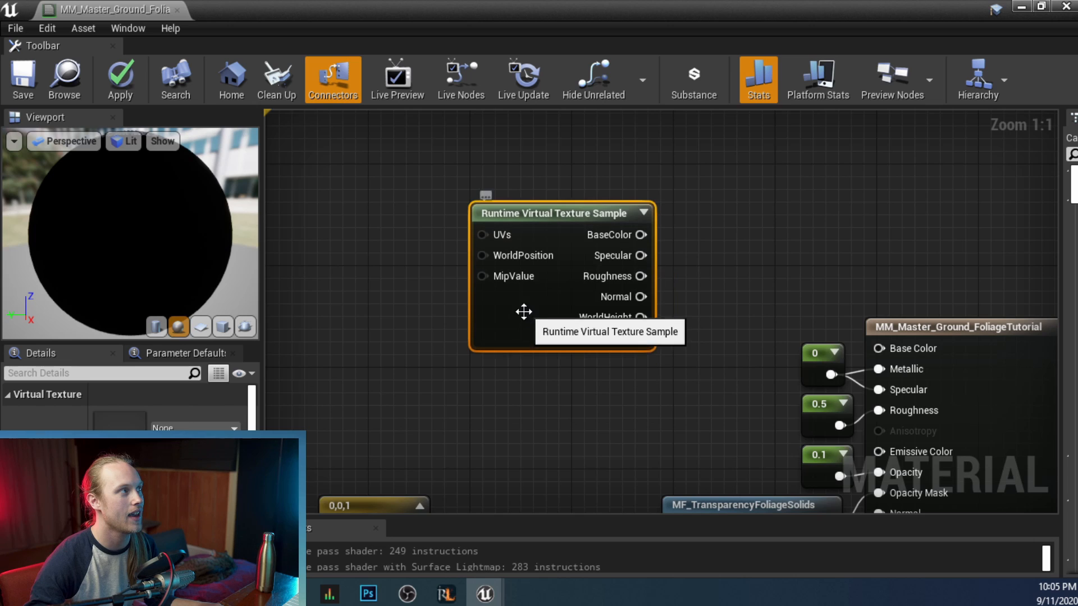
# Add an Absolute World Position node and connect it to the WorldPosition input of the Runtime Virtual Texture Sample.
pyautogui.moveTo(396, 275); pyautogui.dragTo(523, 299, button='right')
pyautogui.rightClick(448, 286)
pyautogui.write('w')
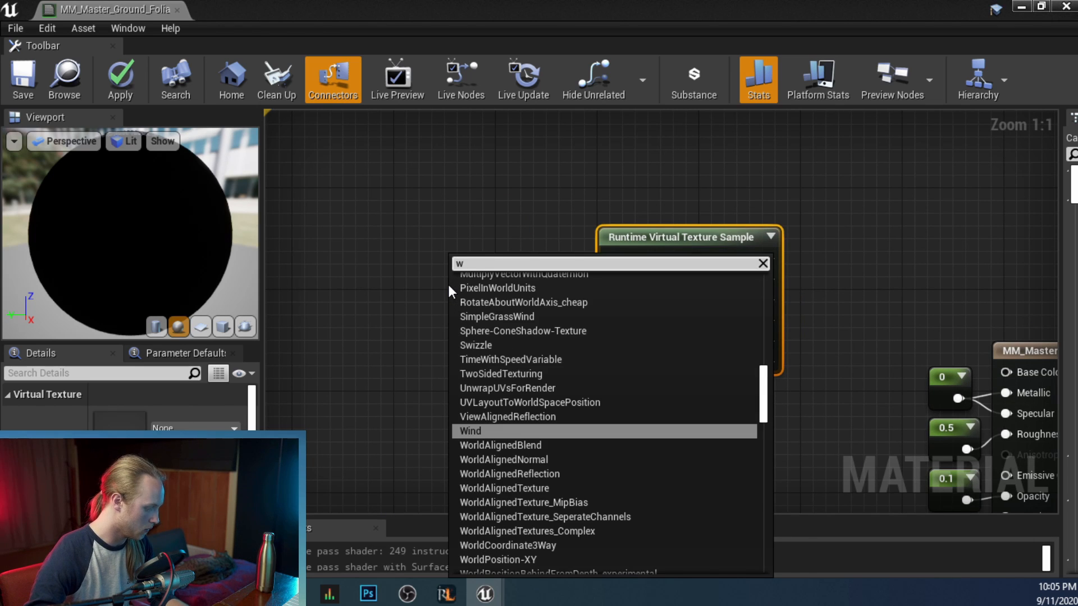
pyautogui.write('orldp')
pyautogui.click(493, 294)
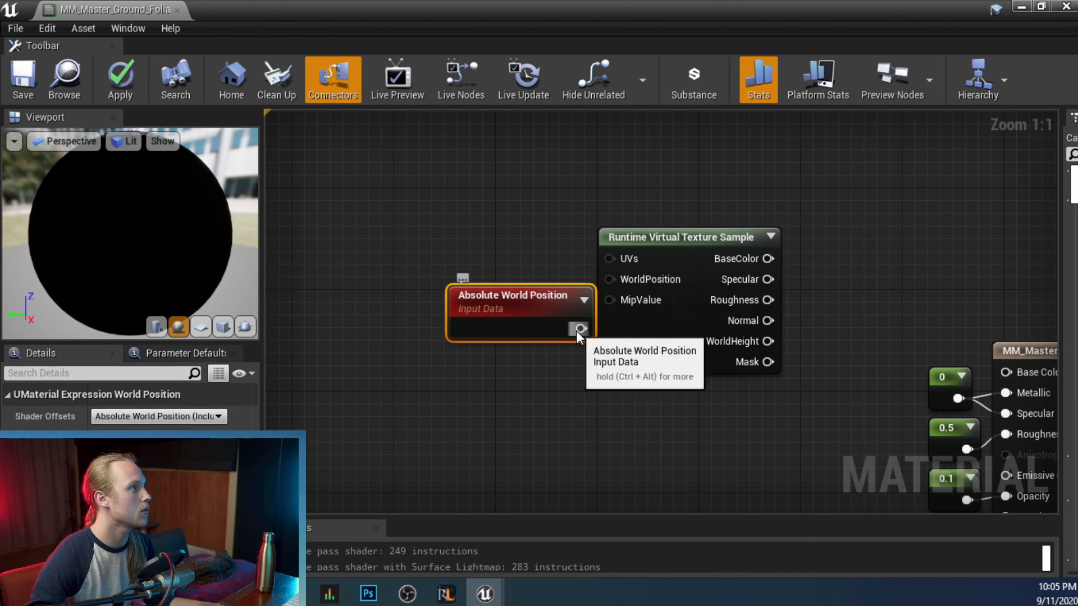
pyautogui.moveTo(580, 329); pyautogui.dragTo(606, 288)
pyautogui.click(502, 307)
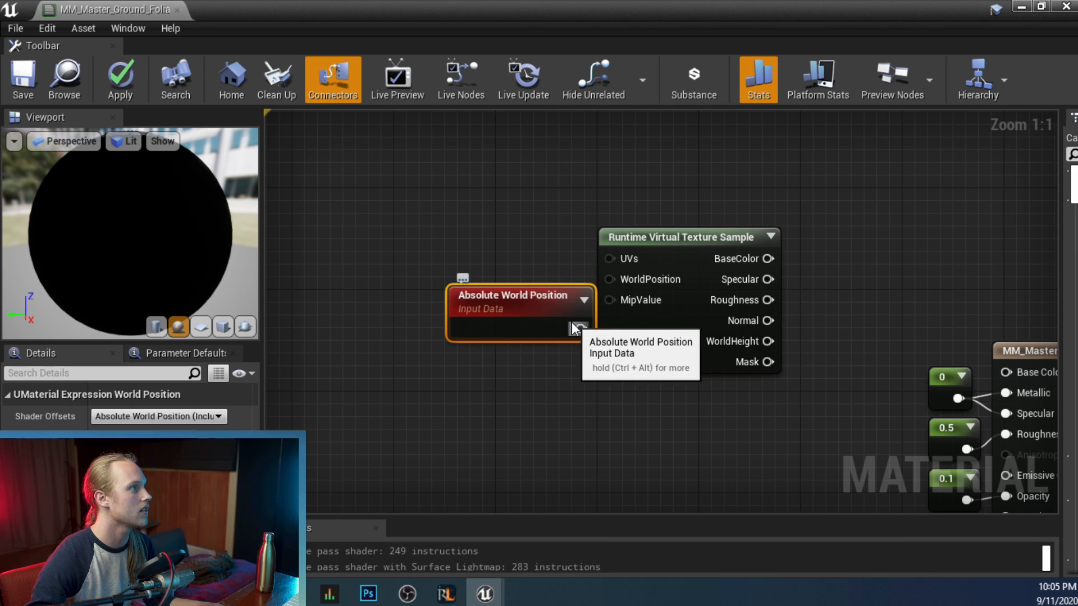
pyautogui.moveTo(581, 328); pyautogui.dragTo(613, 281)
pyautogui.moveTo(520, 303); pyautogui.dragTo(467, 258)
# Connect the sample's BaseColor to the material's Base Color and to input A of the subsurface Multiply, and save the material.
pyautogui.moveTo(635, 413); pyautogui.dragTo(474, 375, button='right')
pyautogui.click(476, 374)
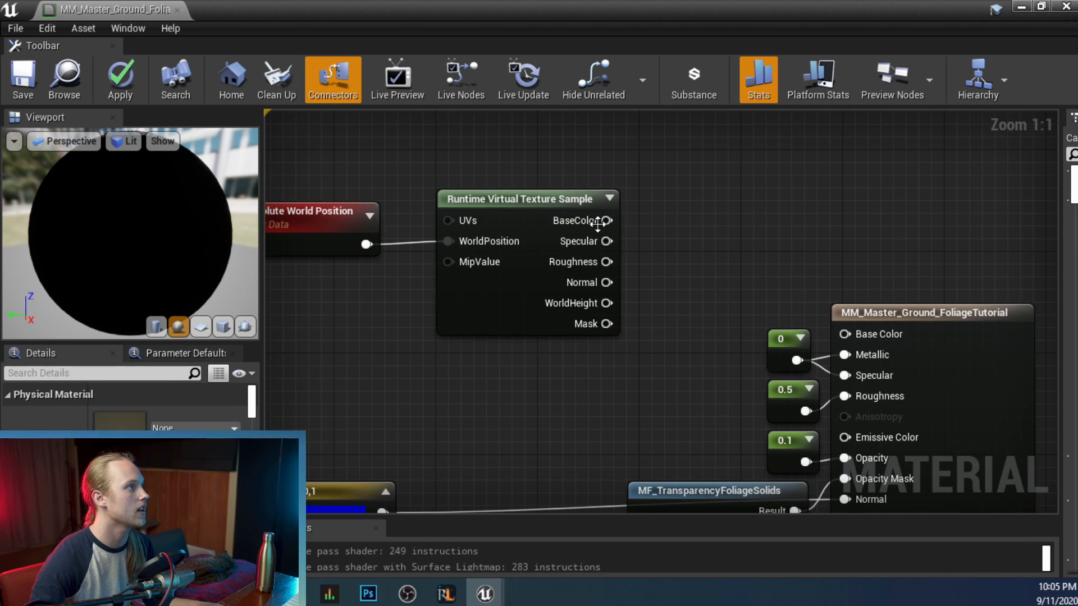
pyautogui.moveTo(607, 220); pyautogui.dragTo(847, 337)
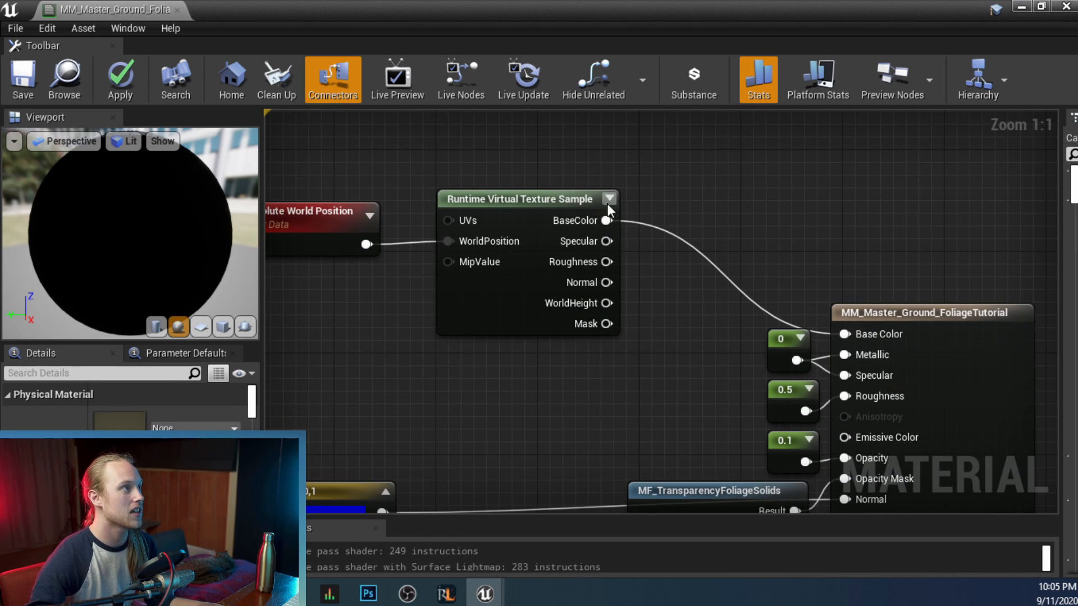
pyautogui.moveTo(606, 221); pyautogui.dragTo(728, 380)
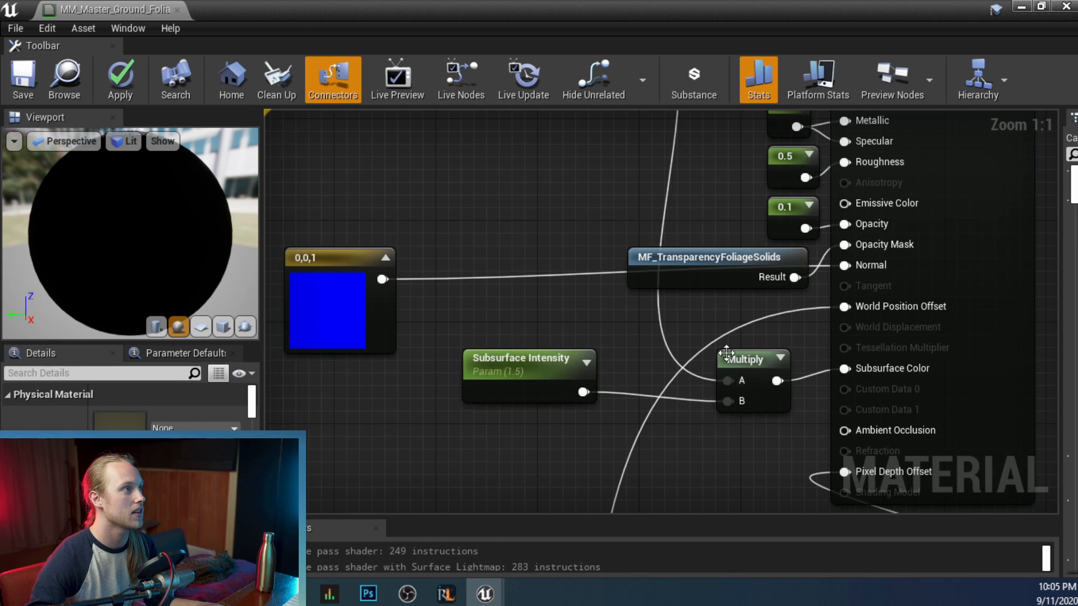
pyautogui.moveTo(726, 352); pyautogui.dragTo(689, 426, button='right')
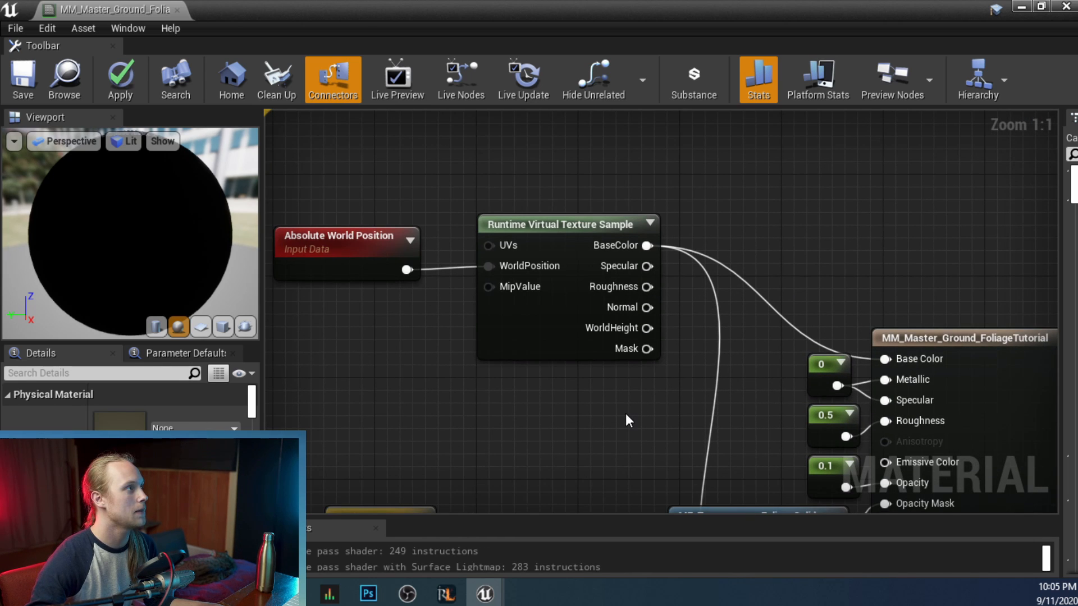
pyautogui.click(19, 72)
# Assign the Ttorialthingo runtime virtual texture to the Runtime Virtual Texture Sample node and save the material.
pyautogui.click(580, 326)
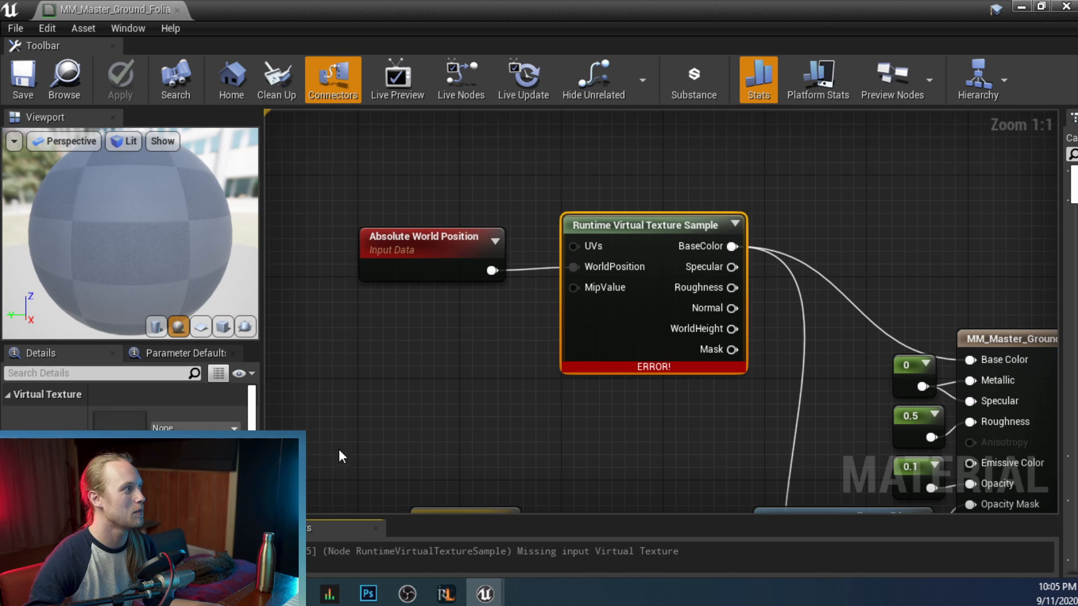
pyautogui.moveTo(339, 450); pyautogui.dragTo(296, 402, button='right')
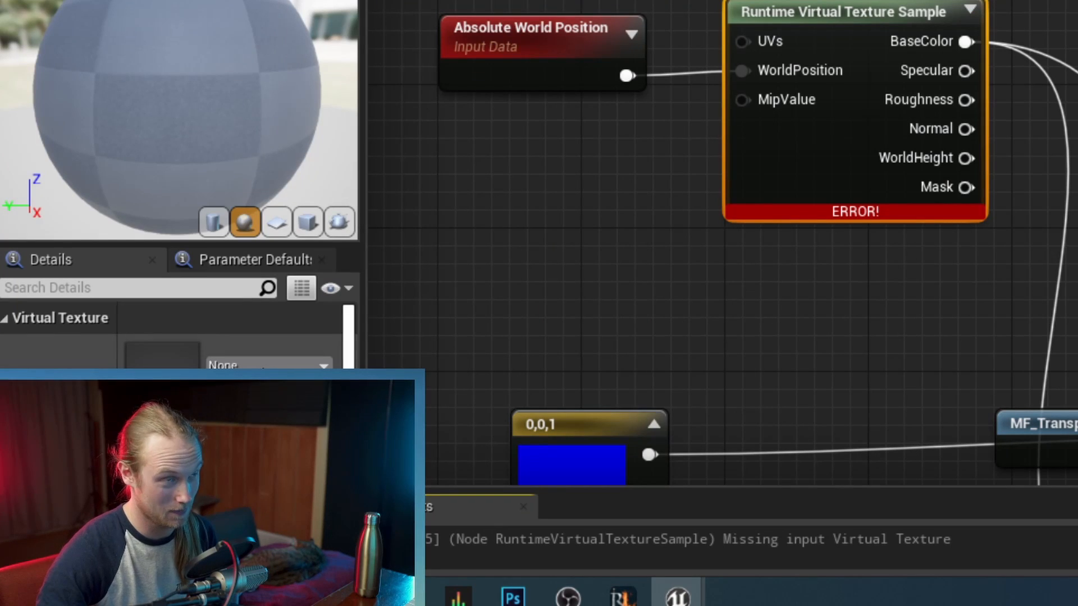
pyautogui.click(192, 429)
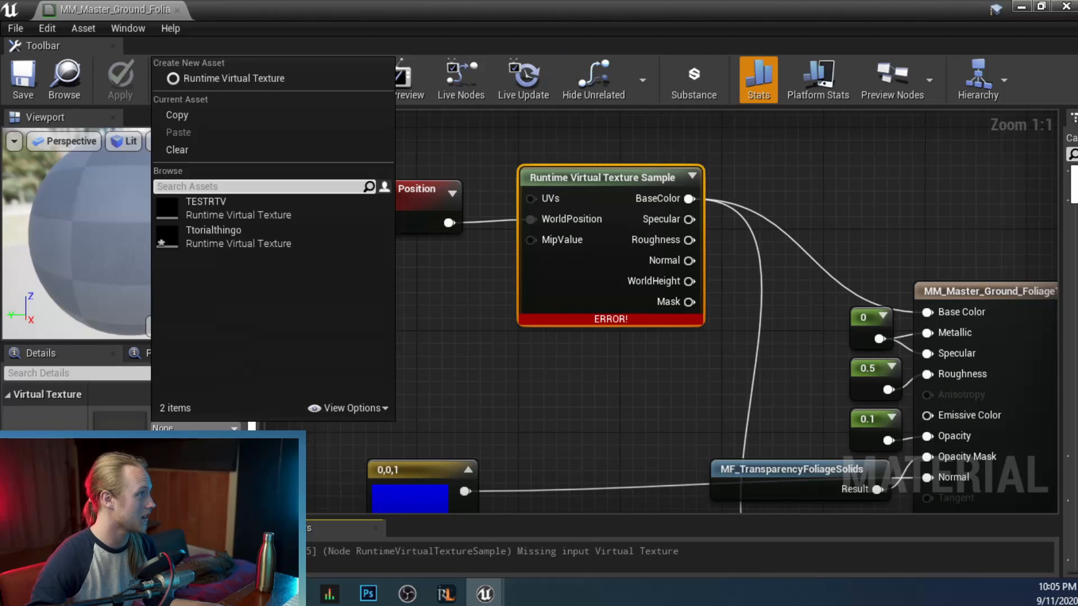
pyautogui.click(636, 365)
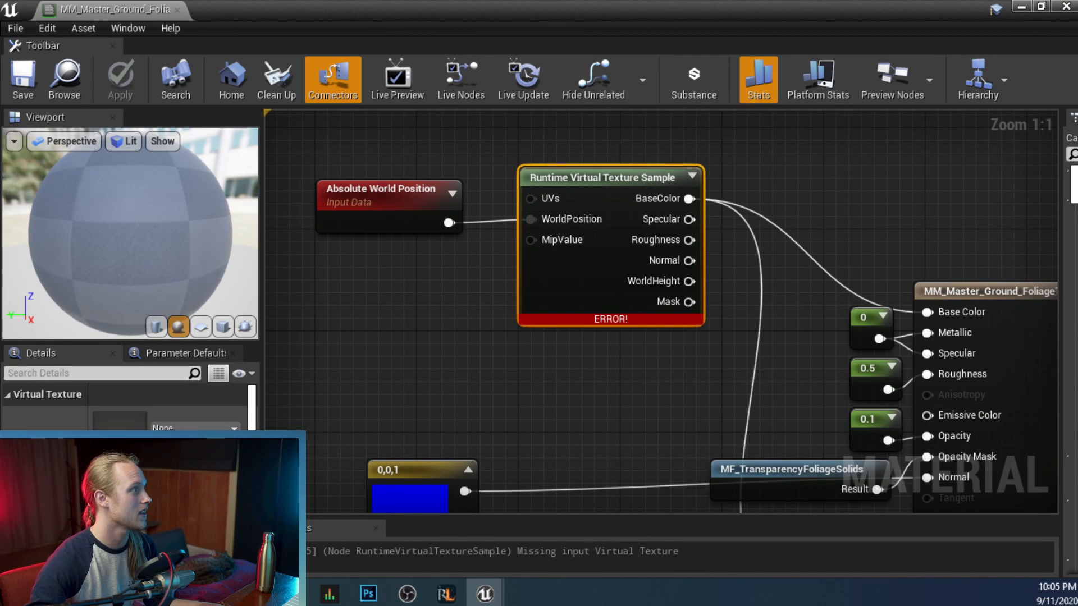
pyautogui.click(174, 428)
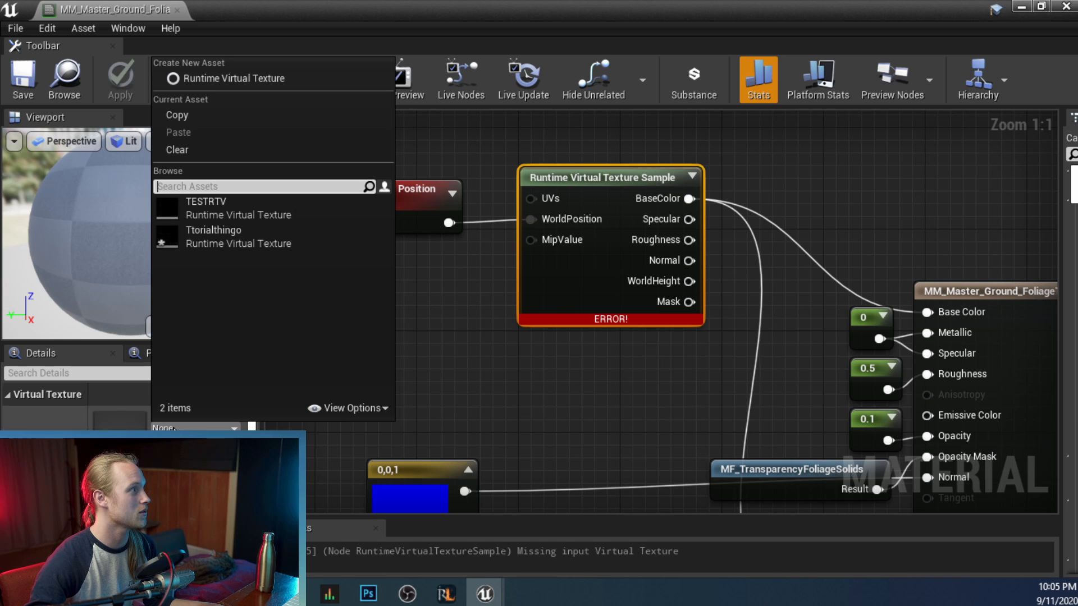
pyautogui.click(218, 237)
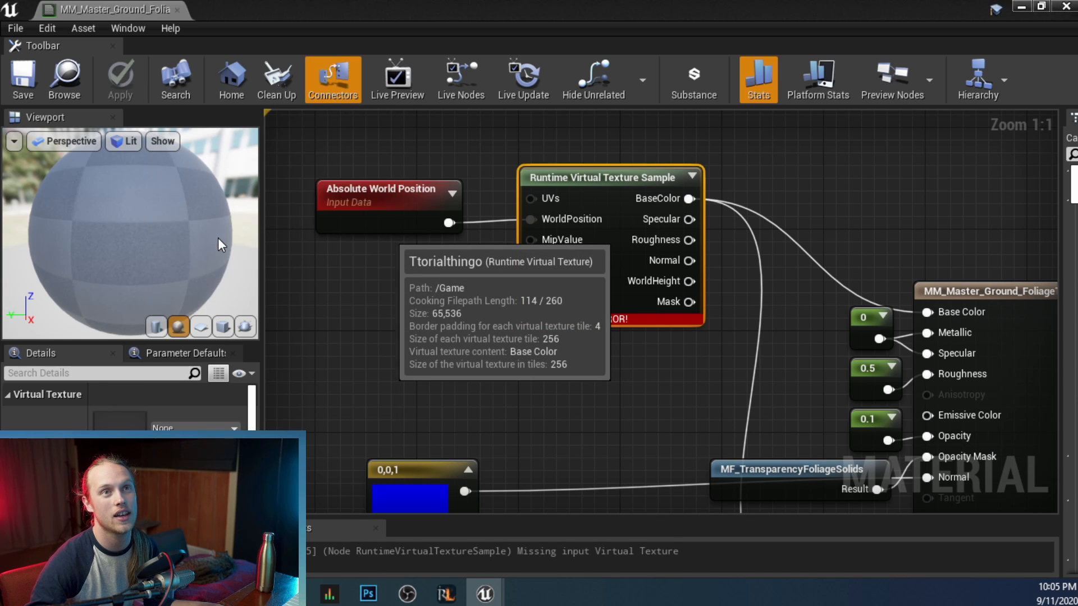
pyautogui.click(27, 70)
pyautogui.click(657, 339)
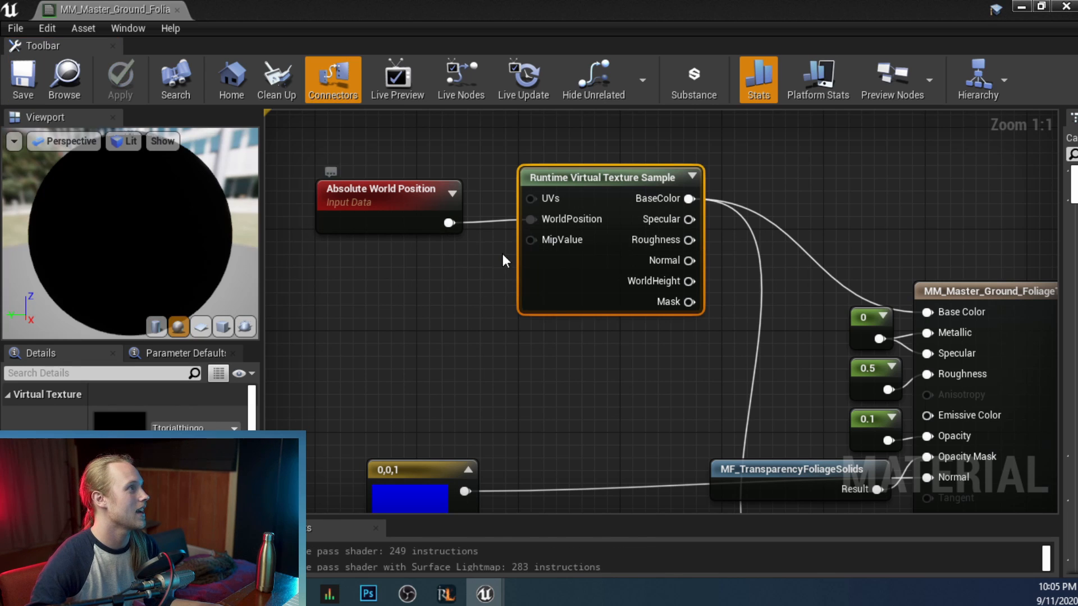
# Check the foliage material's shader statistics, and return to the level to look over the grass on the landscape.
pyautogui.moveTo(503, 517); pyautogui.dragTo(531, 385)
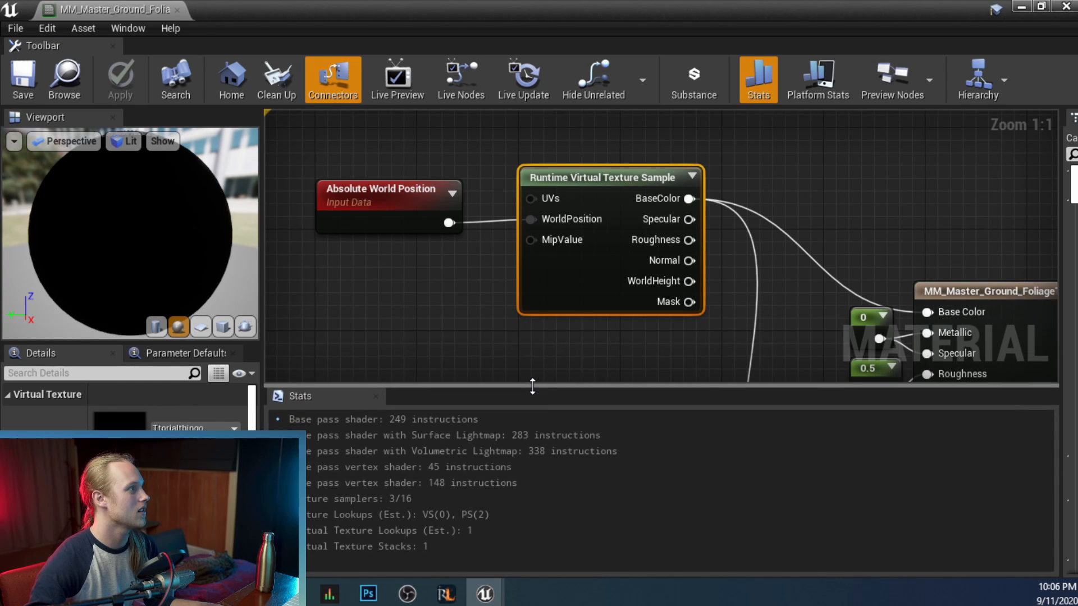
pyautogui.click(177, 10)
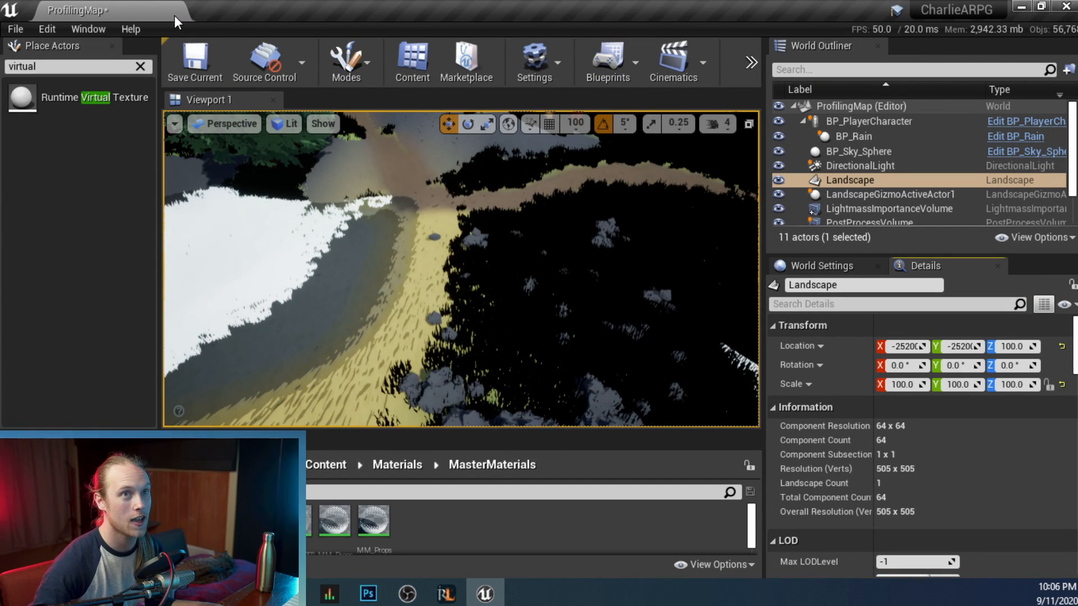
pyautogui.moveTo(466, 277); pyautogui.dragTo(470, 236, button='right')
pyautogui.moveTo(509, 371); pyautogui.dragTo(509, 371, button='right')
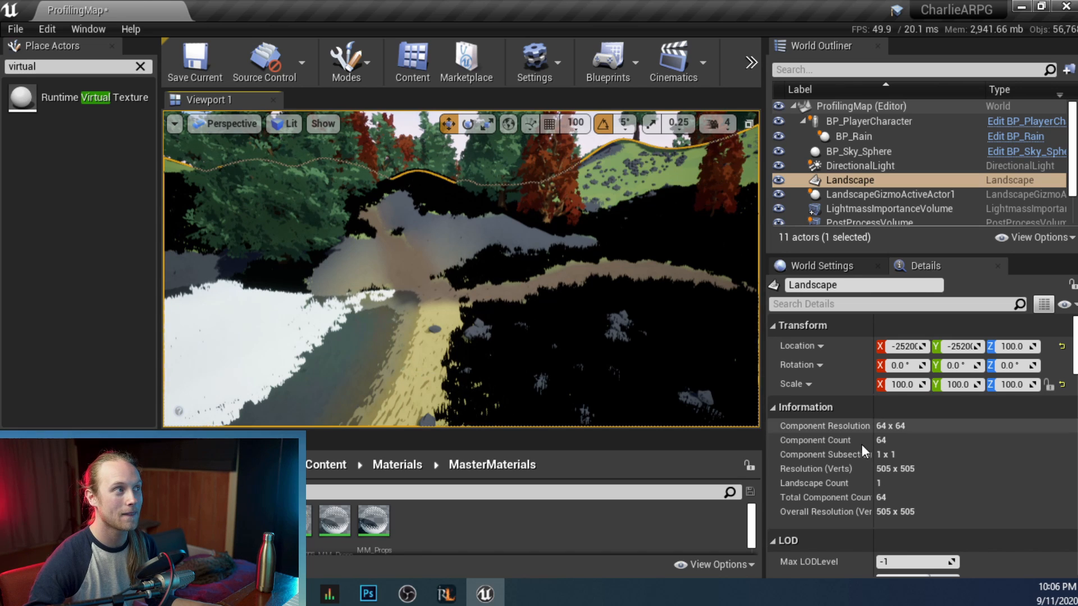
# Set the Landscape's Render to Virtual Textures element to the Ttorialthingo runtime virtual texture.
pyautogui.click(819, 303)
pyautogui.write('virt')
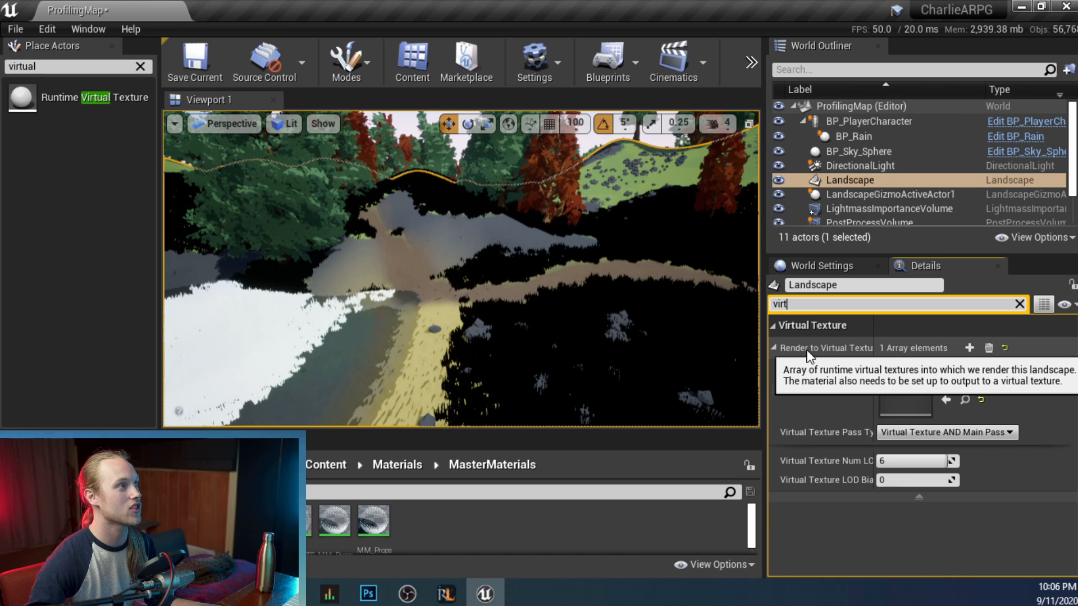
pyautogui.moveTo(873, 349)
pyautogui.mouseDown()
pyautogui.moveTo(886, 349)
pyautogui.moveTo(857, 351)
pyautogui.mouseUp()
pyautogui.click(931, 382)
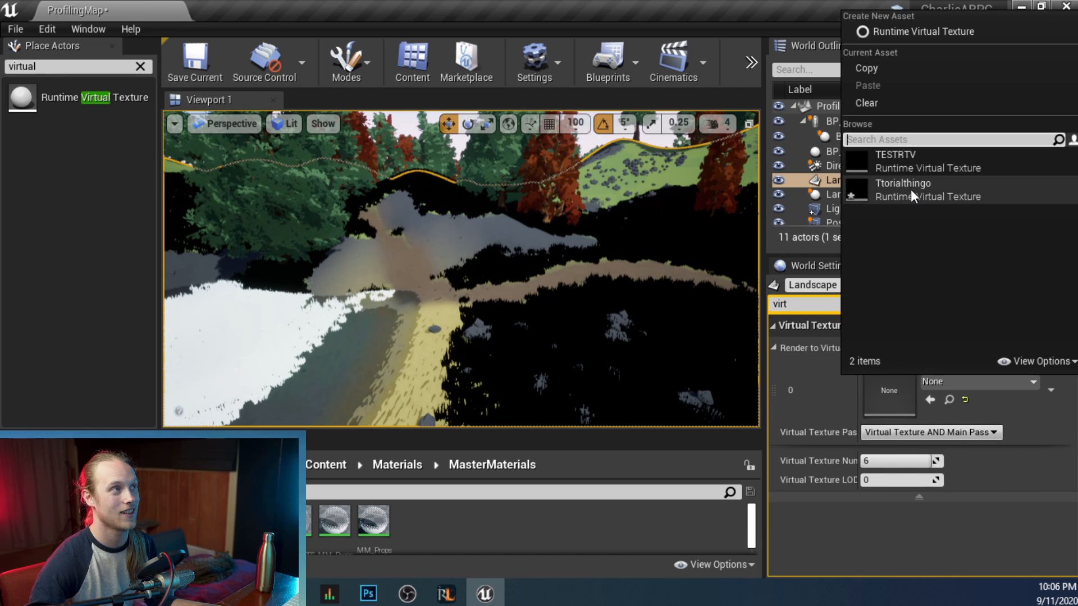
pyautogui.moveTo(911, 190)
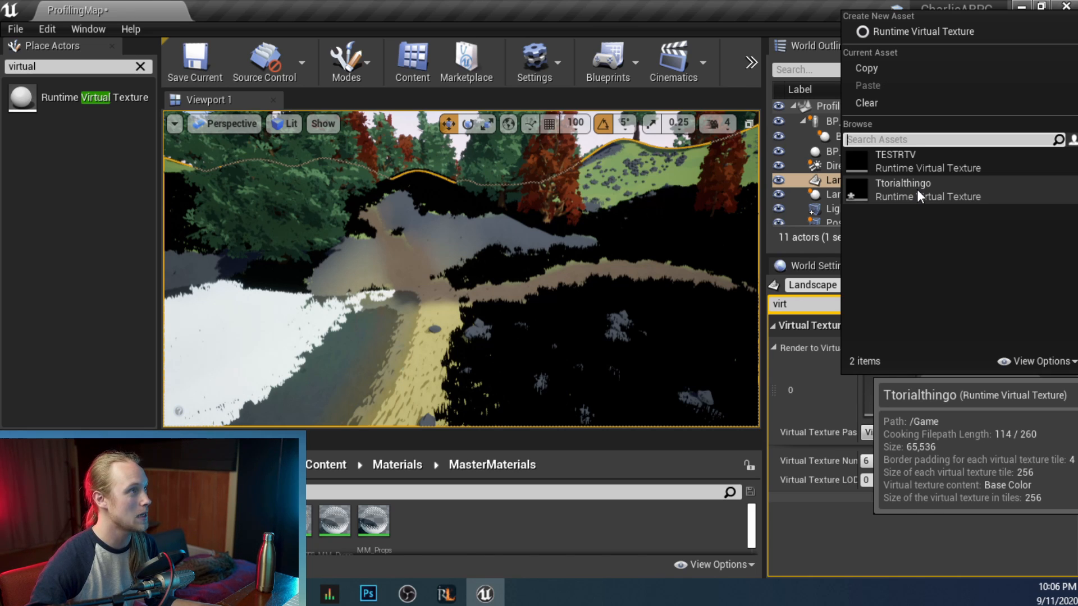
pyautogui.click(917, 190)
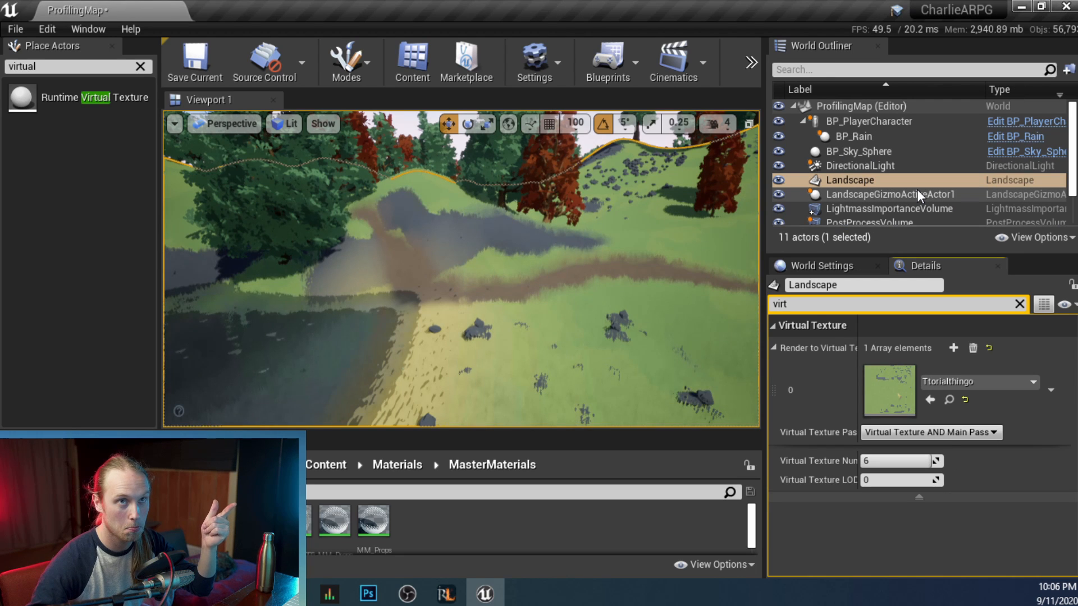
# Open the Ttorialthingo runtime virtual texture asset and set its size in tiles to 6.
pyautogui.moveTo(344, 171); pyautogui.dragTo(373, 194, button='right')
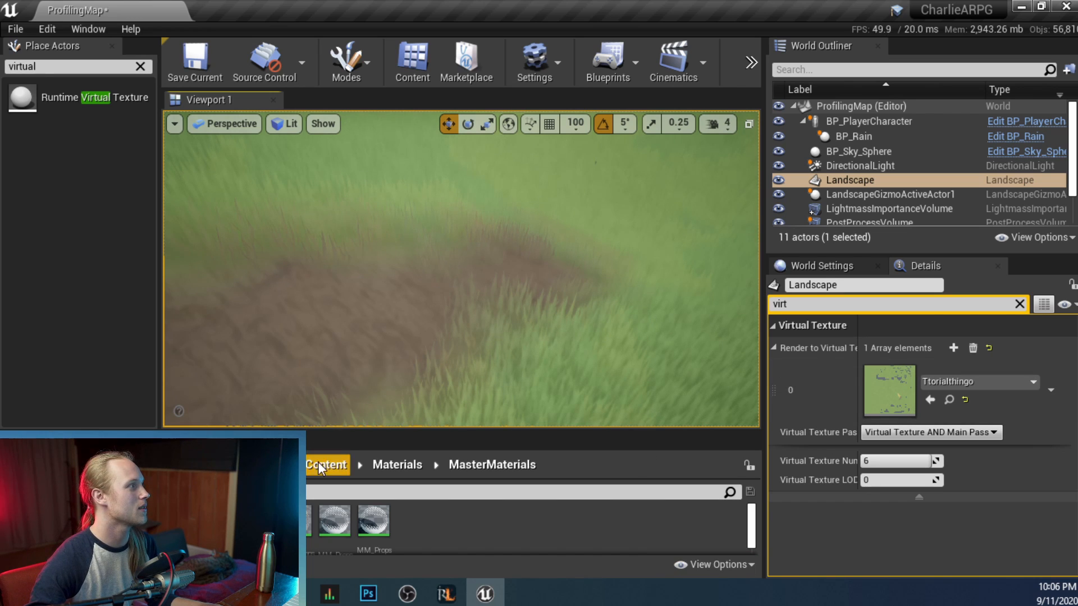
pyautogui.doubleClick(907, 391)
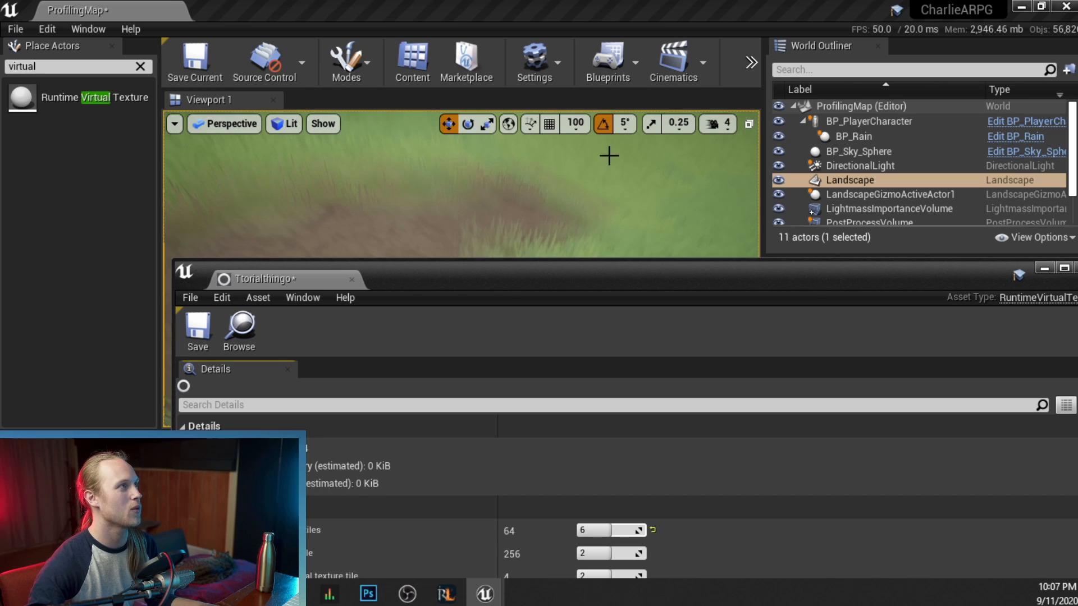
pyautogui.click(608, 529)
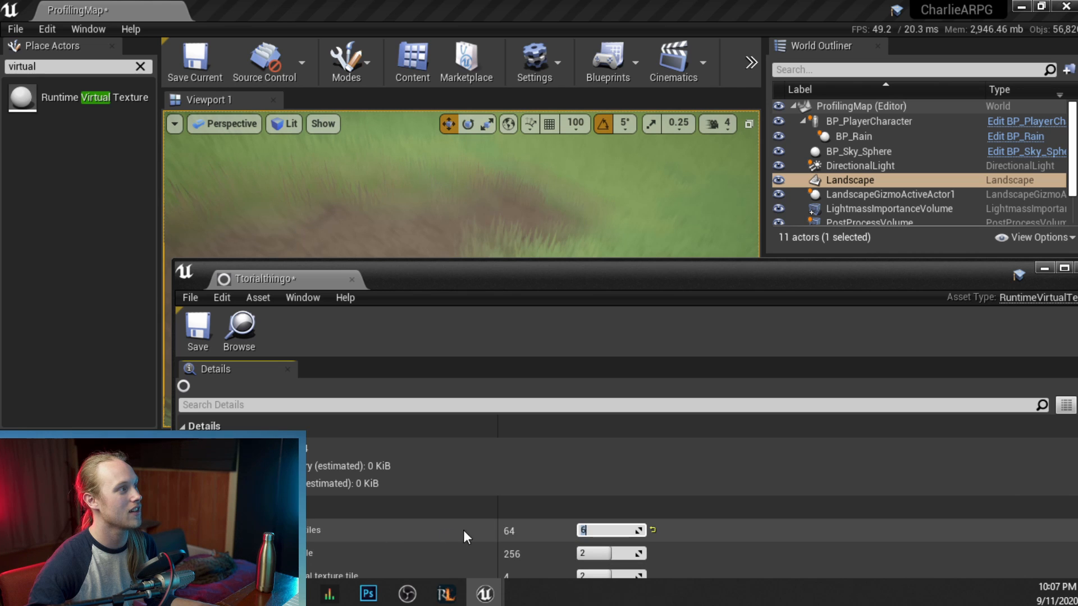
# Inspect how the grass colours blend with the dirt path and the surrounding painted ground.
pyautogui.moveTo(438, 219); pyautogui.dragTo(552, 270, button='right')
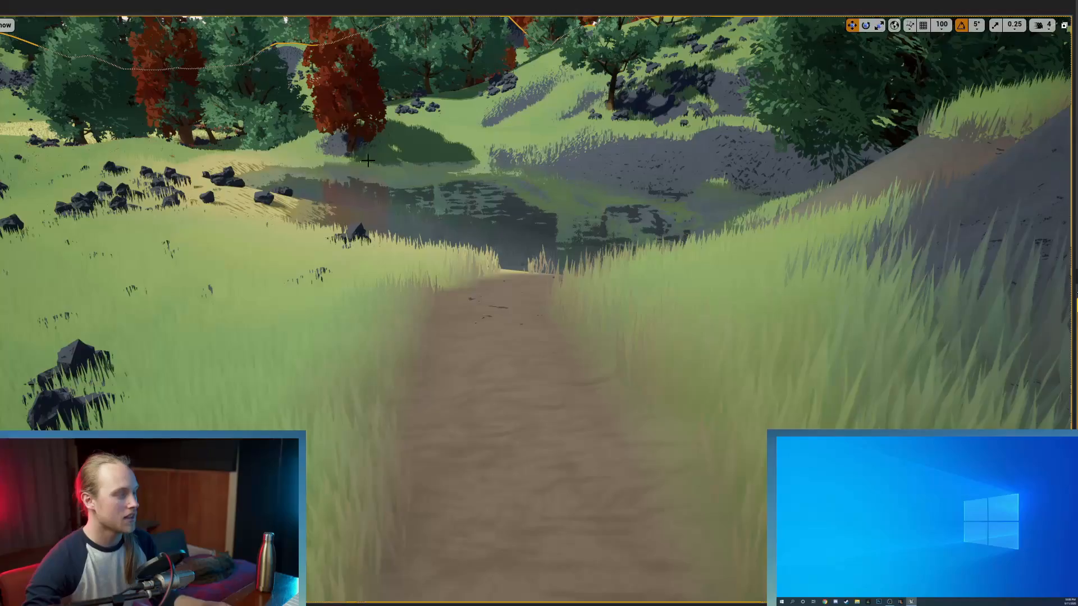
pyautogui.moveTo(367, 160); pyautogui.dragTo(241, 168, button='right')
pyautogui.moveTo(546, 368); pyautogui.dragTo(458, 435, button='right')
pyautogui.moveTo(528, 378); pyautogui.dragTo(486, 230, button='right')
pyautogui.moveTo(570, 251); pyautogui.dragTo(831, 253, button='right')
pyautogui.click(32, 1)
pyautogui.click(50, 43)
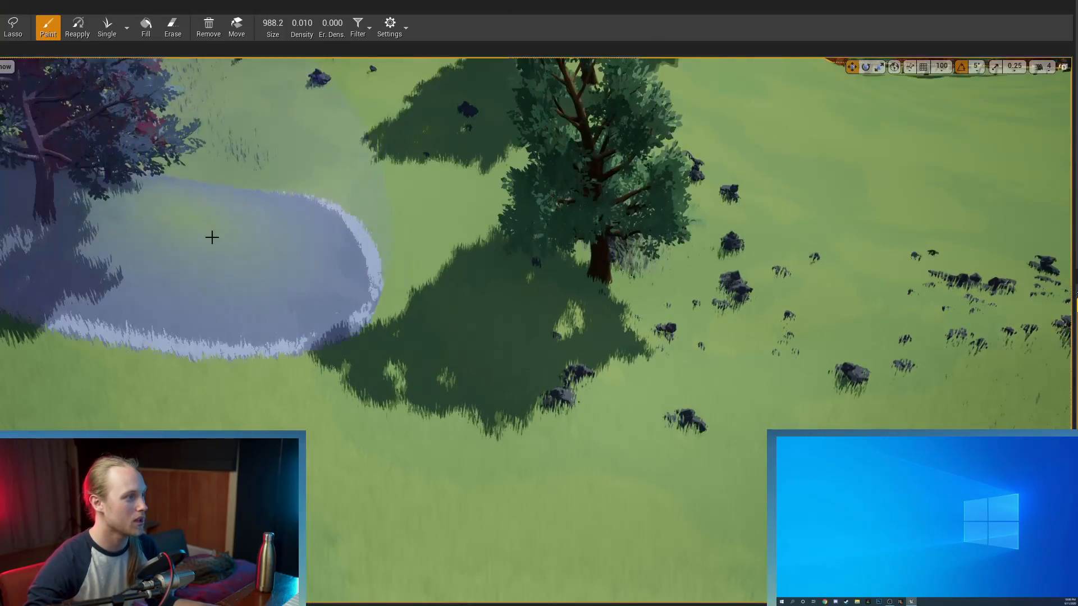
pyautogui.moveTo(211, 236); pyautogui.dragTo(180, 277, button='right')
# Switch to Landscape mode, set the brush radius to 850.6 and paint across the grassy ground beside the tree.
pyautogui.click(34, 3)
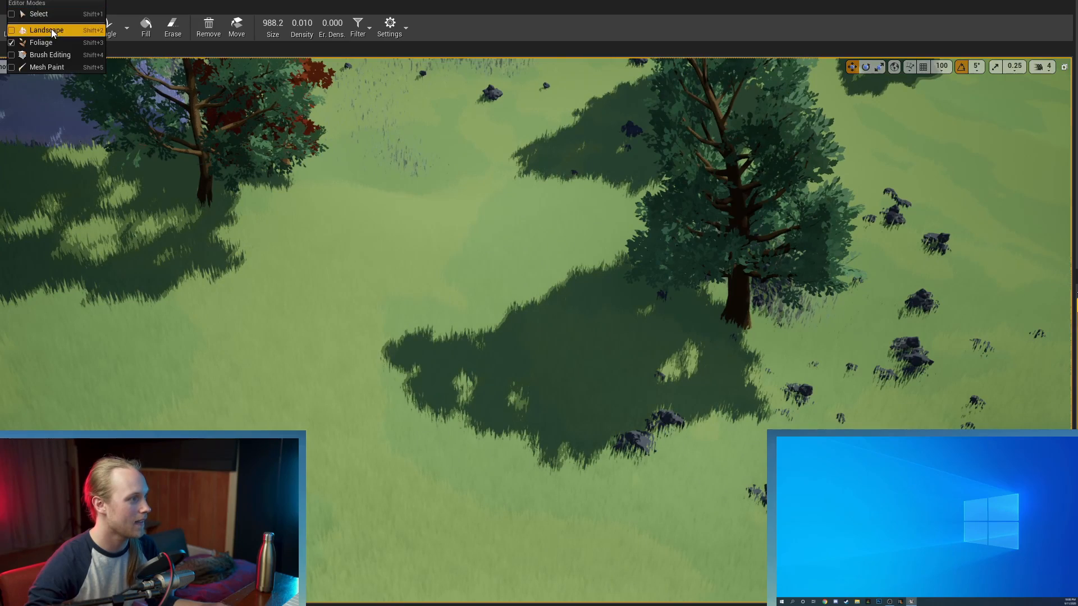
pyautogui.click(47, 30)
pyautogui.moveTo(121, 306); pyautogui.dragTo(95, 306, button='right')
pyautogui.moveTo(291, 286); pyautogui.dragTo(261, 312, button='right')
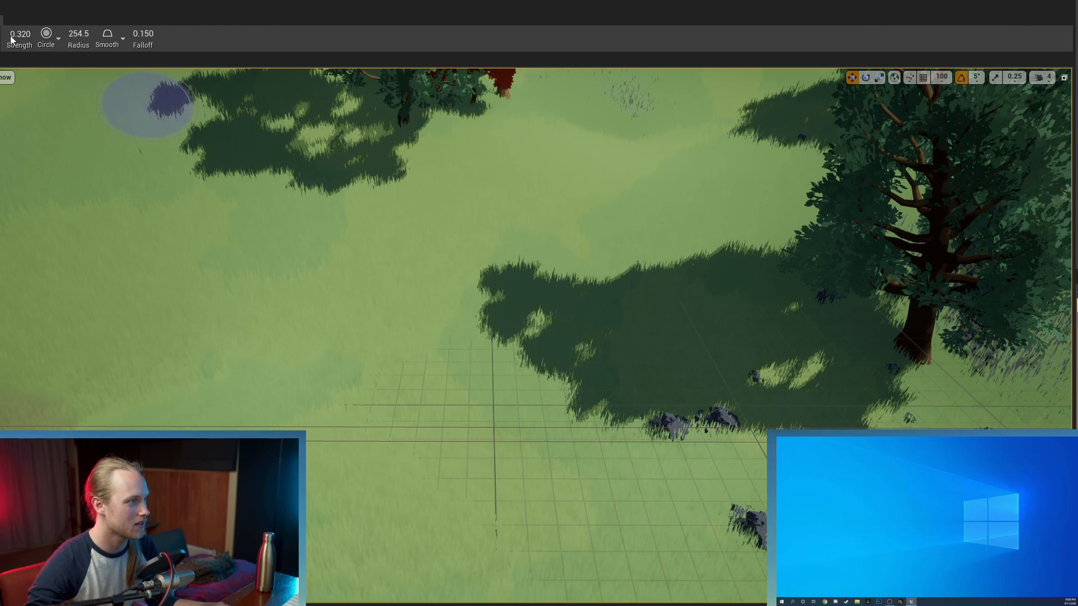
pyautogui.moveTo(78, 33); pyautogui.dragTo(146, 34)
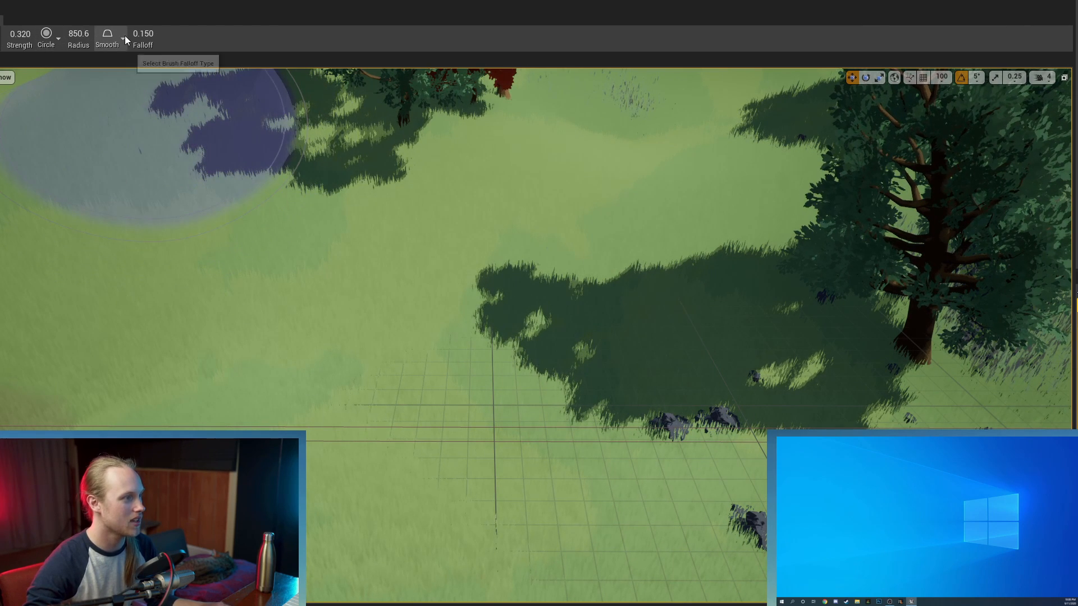
pyautogui.moveTo(561, 202)
pyautogui.mouseDown()
pyautogui.moveTo(472, 216)
pyautogui.moveTo(235, 294)
pyautogui.mouseUp()
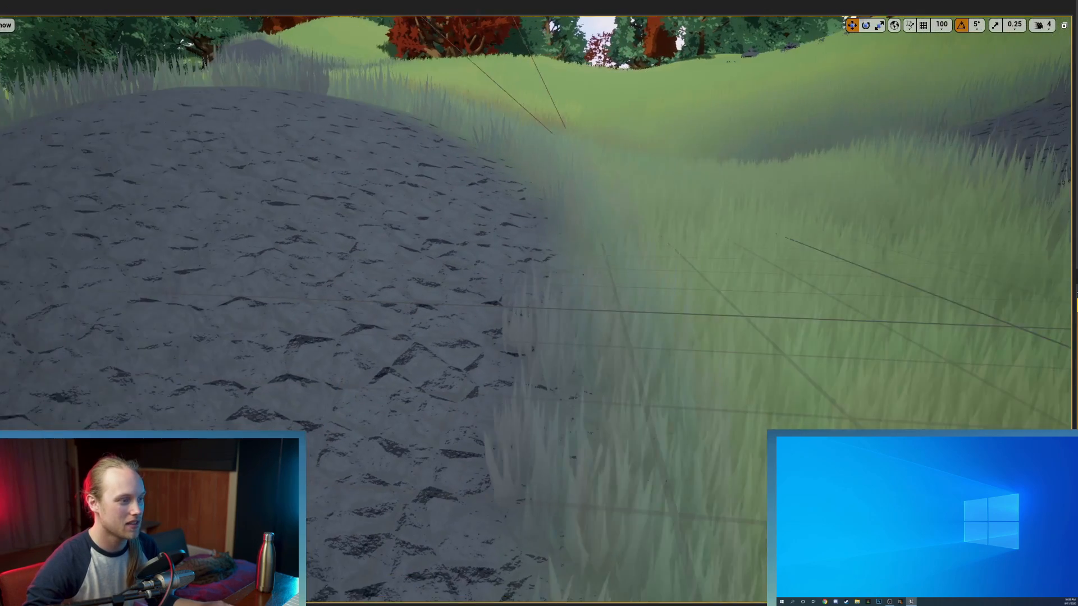
# Inspect up close where the grass blends into the rocky ground patch.
pyautogui.moveTo(287, 308); pyautogui.dragTo(106, 274, button='right')
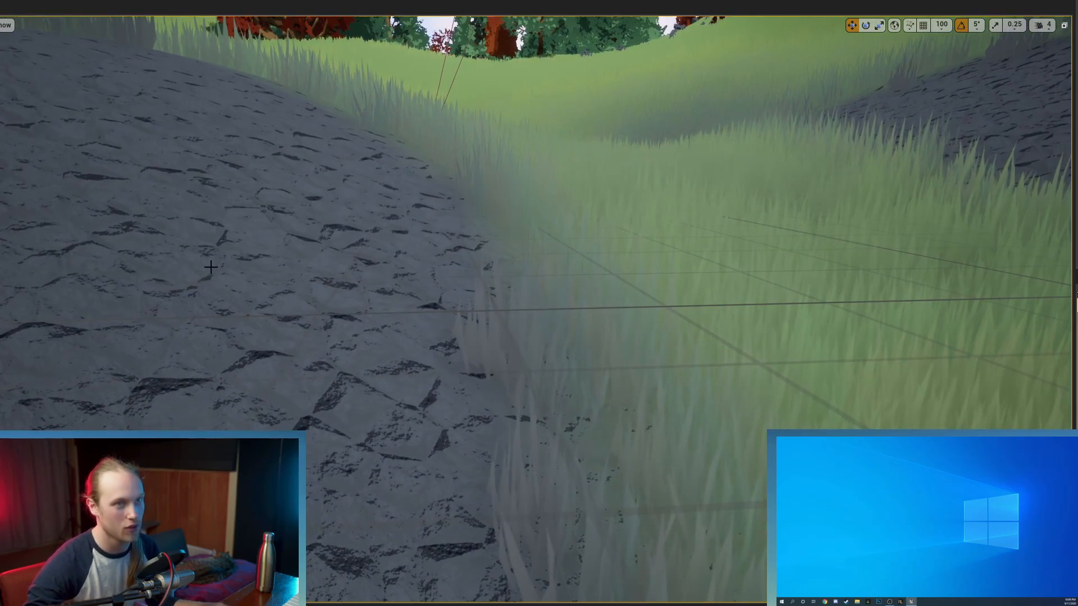
pyautogui.moveTo(203, 283); pyautogui.dragTo(155, 295, button='right')
pyautogui.moveTo(313, 305); pyautogui.dragTo(551, 261, button='right')
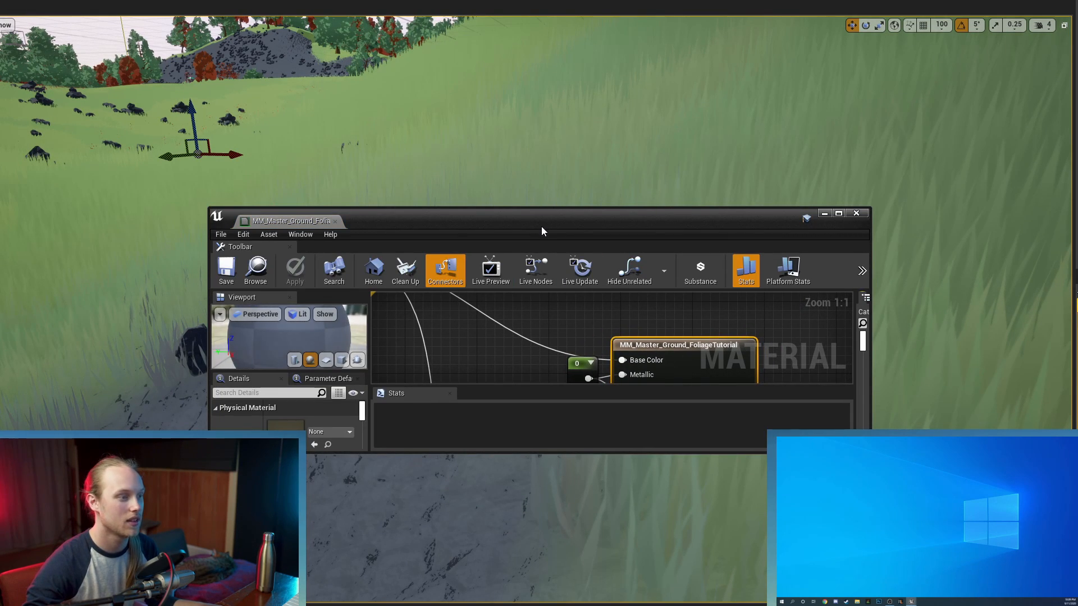
# Bring up the ground foliage master material and examine its World Position Offset, Subsurface Color and virtual texture connections.
pyautogui.moveTo(541, 227); pyautogui.dragTo(935, 469)
pyautogui.doubleClick(936, 468)
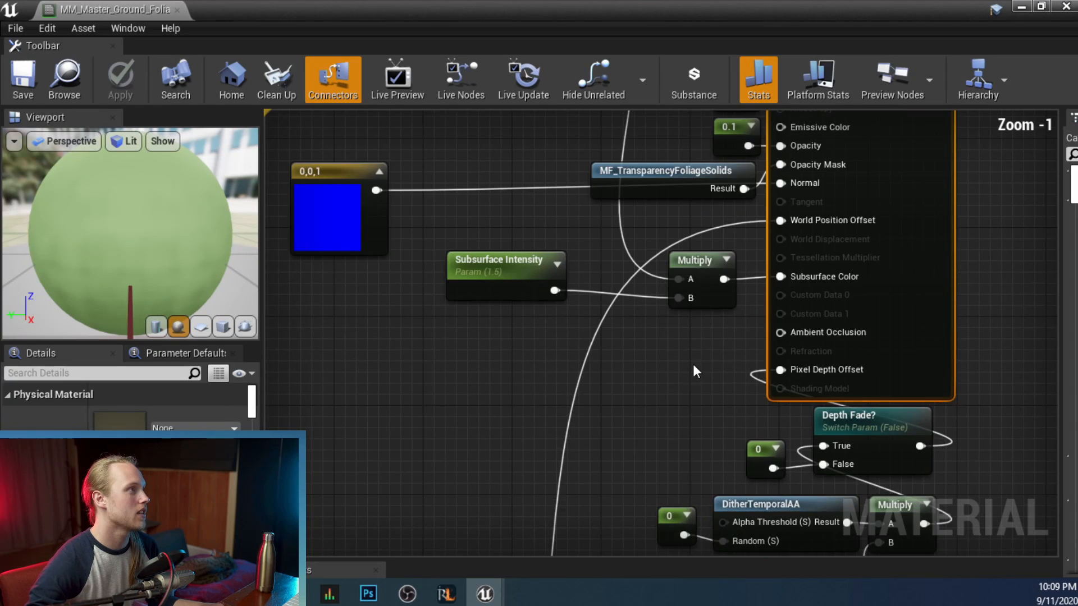
pyautogui.moveTo(692, 368); pyautogui.dragTo(572, 449, button='right')
pyautogui.scroll(1, 707, 305)
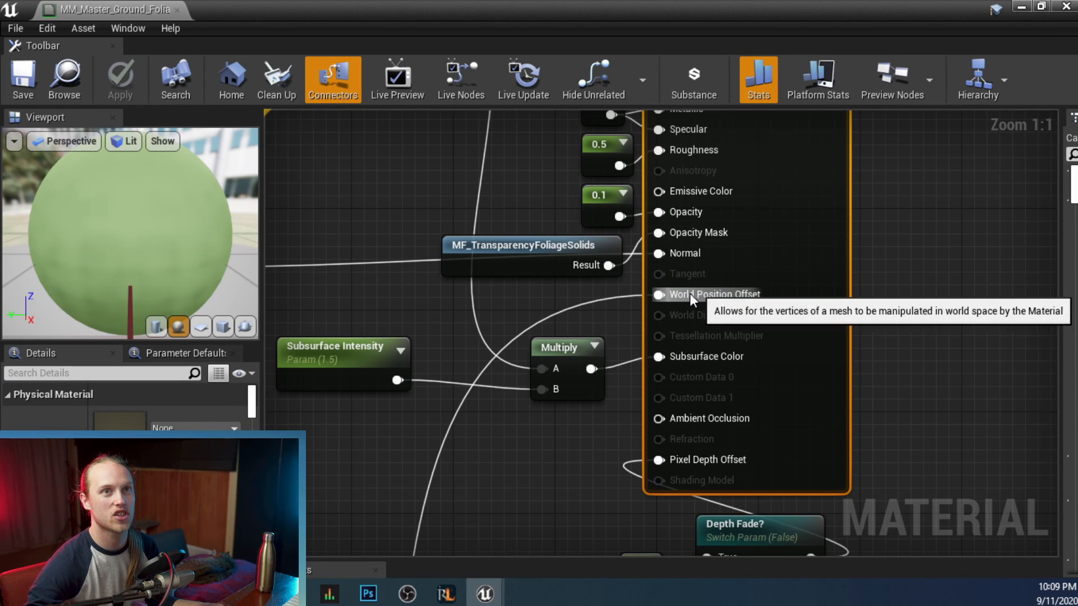
pyautogui.moveTo(754, 297); pyautogui.dragTo(805, 291, button='right')
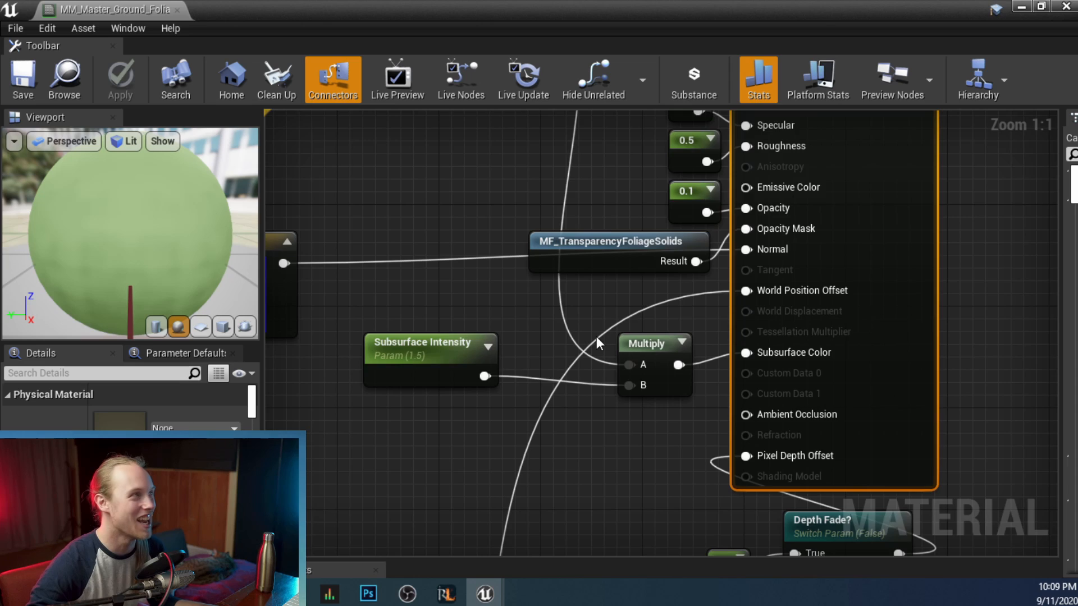
pyautogui.moveTo(587, 351); pyautogui.dragTo(715, 153, button='right')
pyautogui.scroll(-2, 608, 386)
pyautogui.moveTo(607, 404); pyautogui.dragTo(693, 129, button='right')
pyautogui.moveTo(658, 275); pyautogui.dragTo(634, 550, button='right')
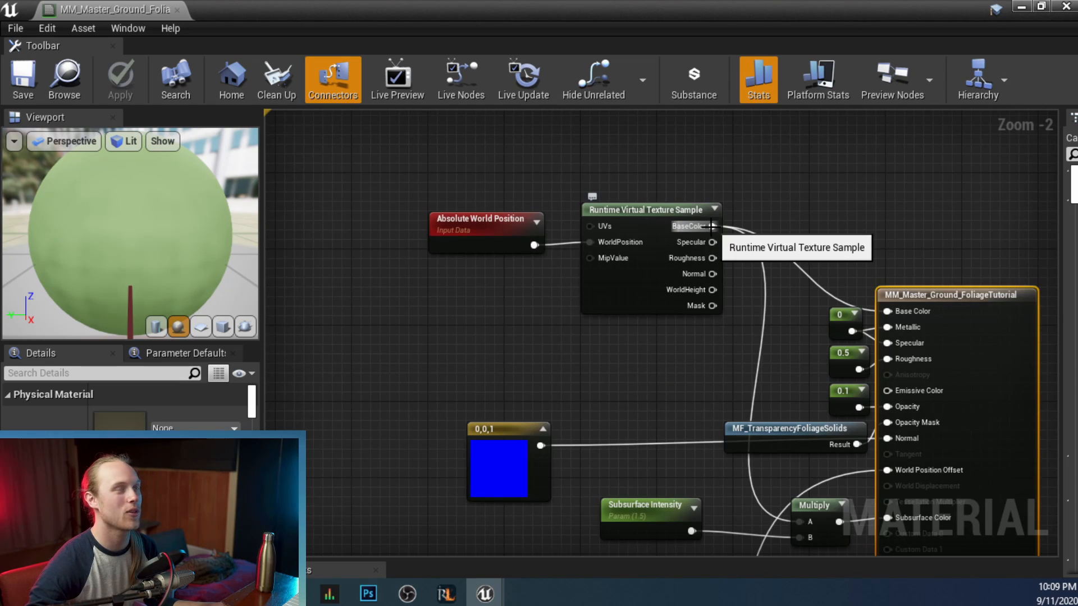
# Connect the sample's BaseColor to the Mask (R G) node ahead of Desaturation and delete the reroute node between them.
pyautogui.moveTo(712, 226); pyautogui.dragTo(442, 307)
pyautogui.moveTo(465, 259); pyautogui.dragTo(349, 284)
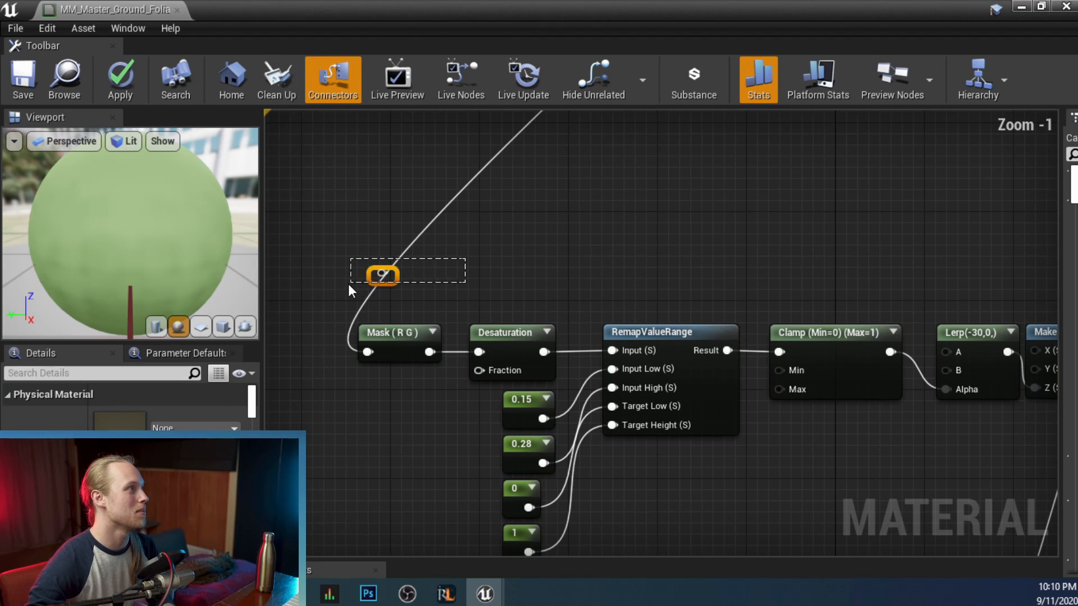
pyautogui.click(399, 332)
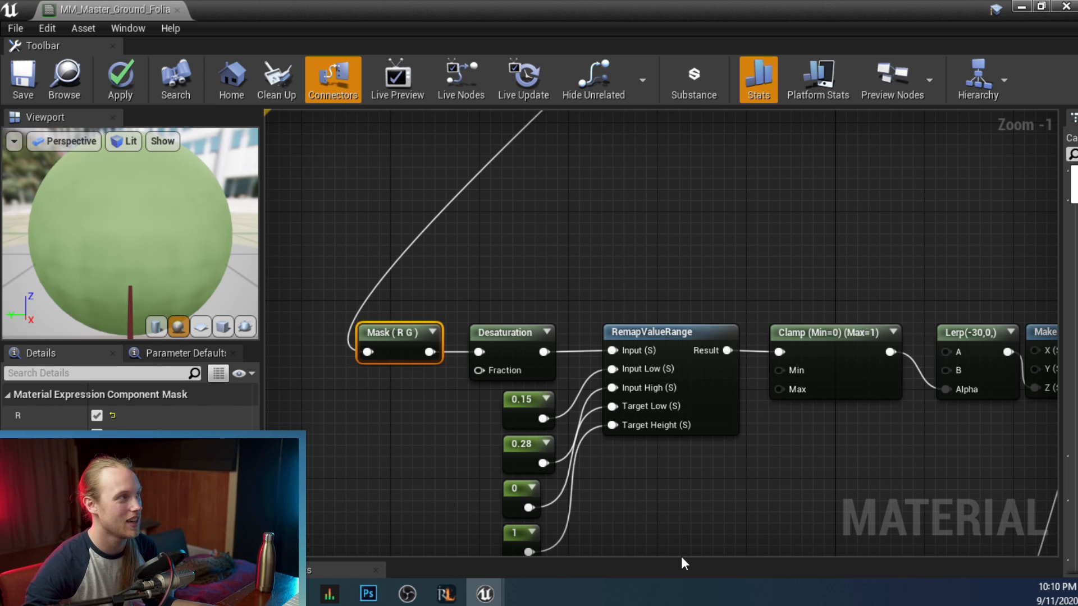
# Examine the Mask, Desaturation, RemapValueRange and Clamp nodes that process the virtual texture colour.
pyautogui.moveTo(489, 264); pyautogui.dragTo(546, 273, button='right')
pyautogui.scroll(1, 556, 320)
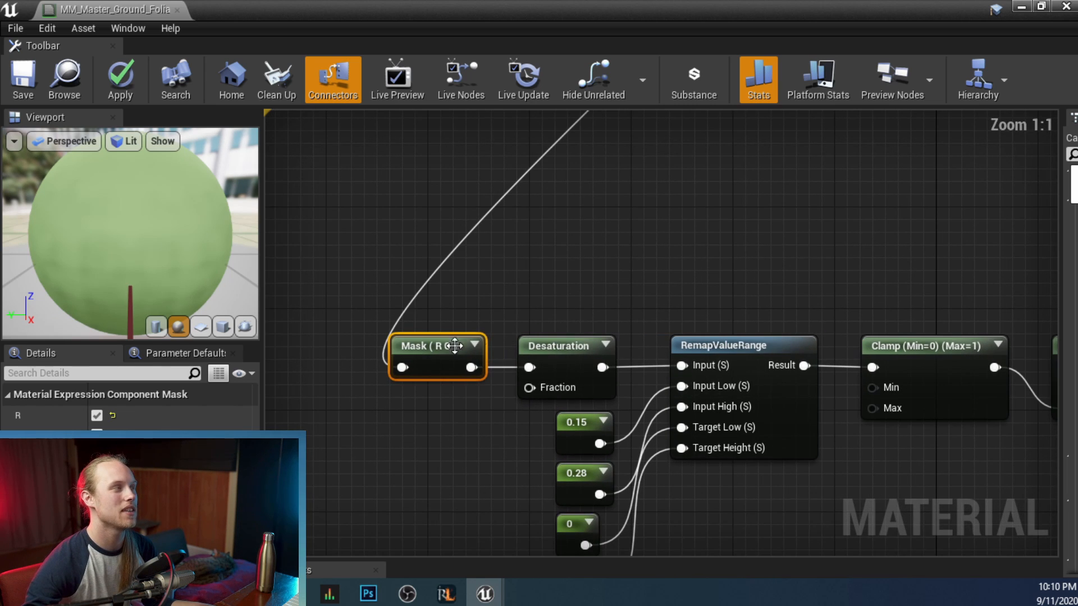
pyautogui.moveTo(548, 315); pyautogui.dragTo(482, 287, button='right')
pyautogui.click(482, 287)
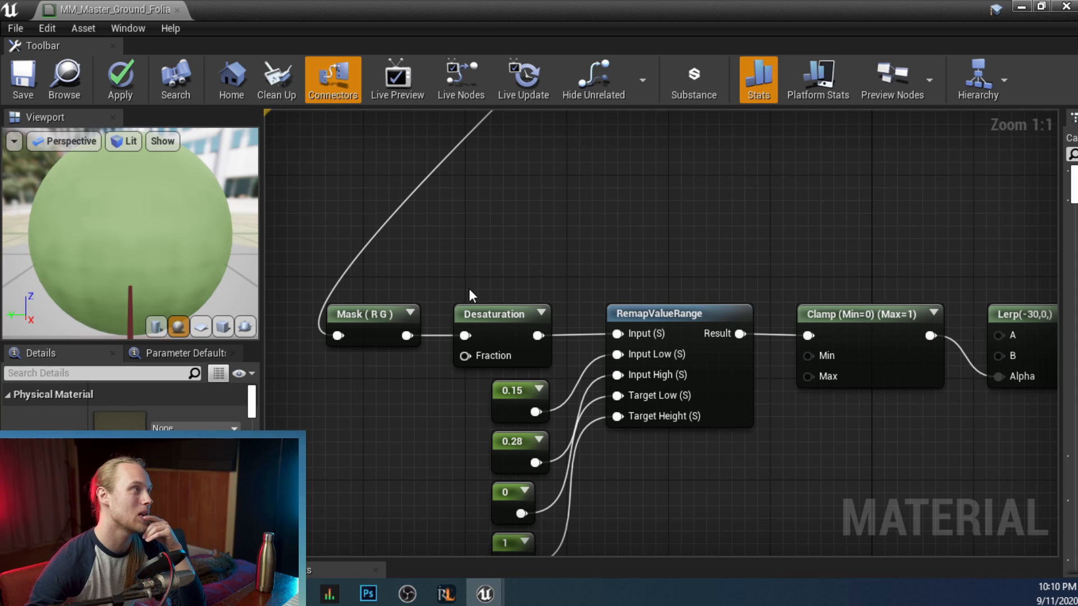
pyautogui.click(379, 325)
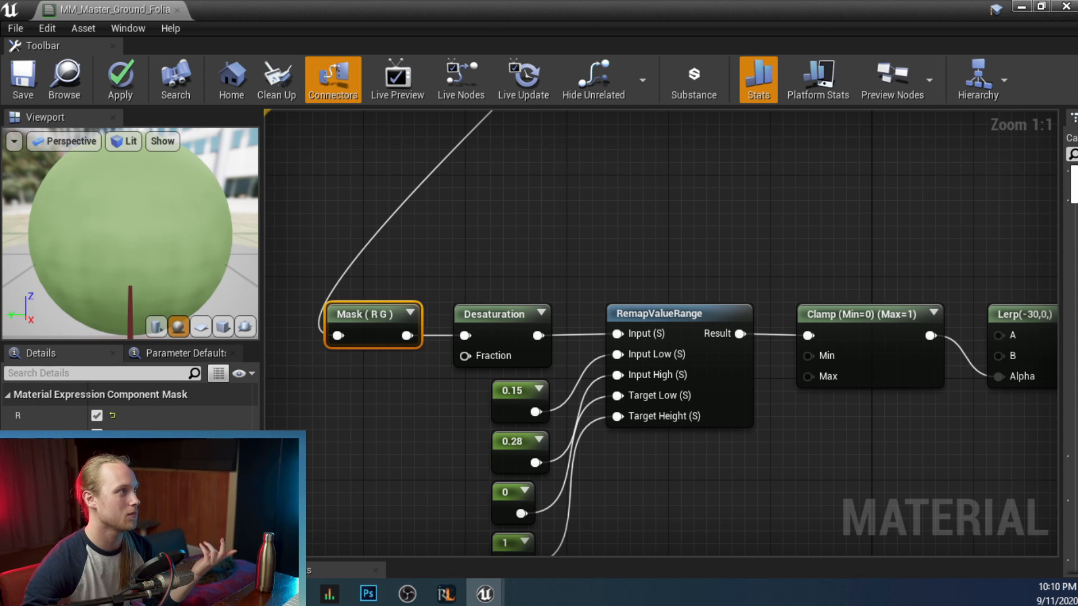
pyautogui.moveTo(534, 271); pyautogui.dragTo(604, 291, button='right')
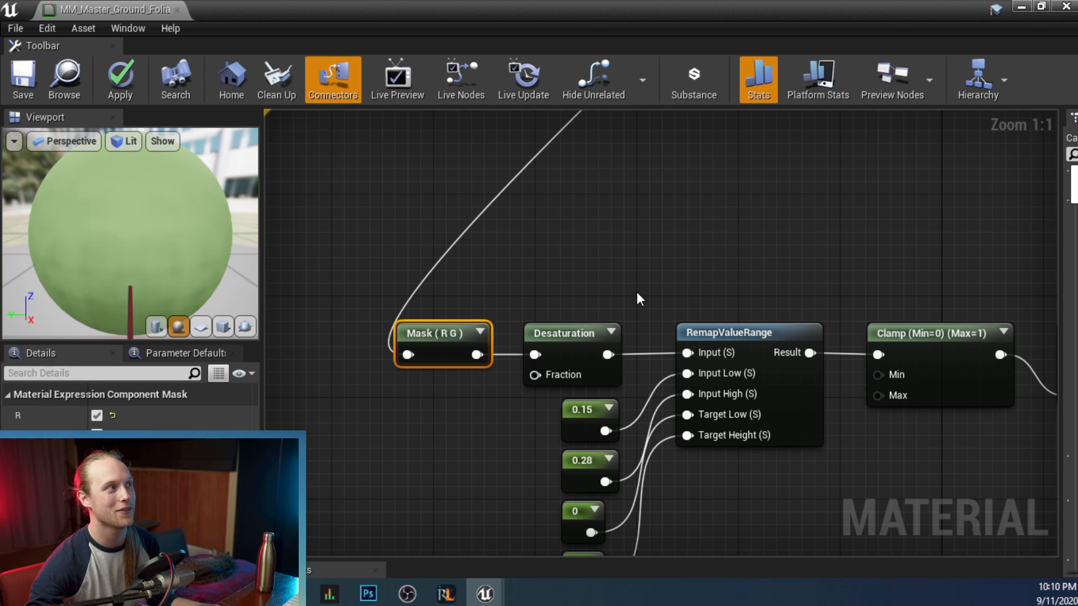
# Move the Mask (R G) node slightly closer to the Desaturation node.
pyautogui.click(389, 366)
pyautogui.moveTo(442, 360); pyautogui.dragTo(455, 360)
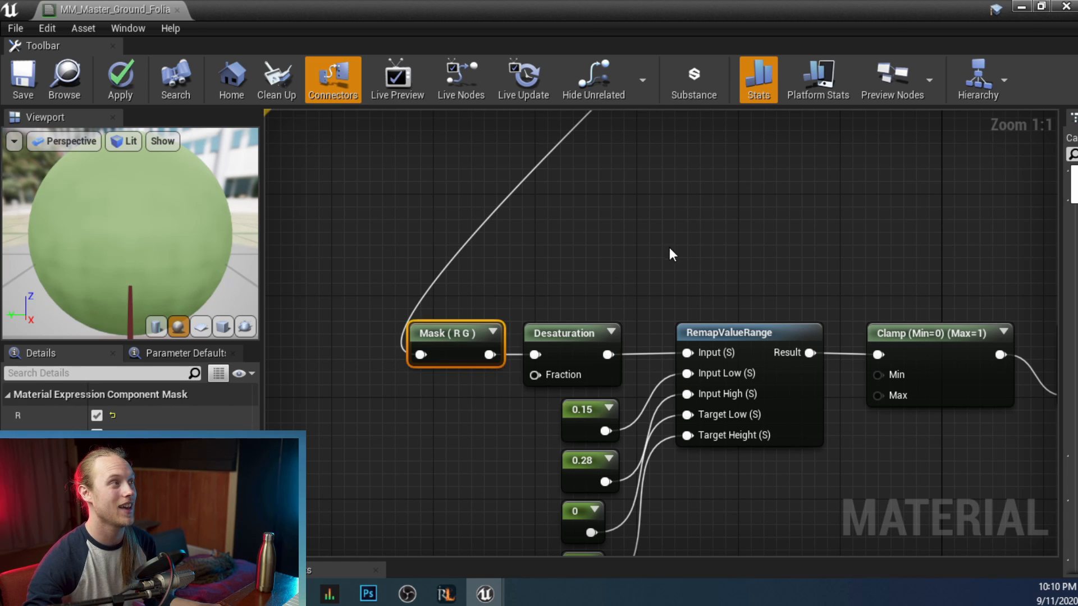
pyautogui.moveTo(663, 261); pyautogui.dragTo(510, 298, button='right')
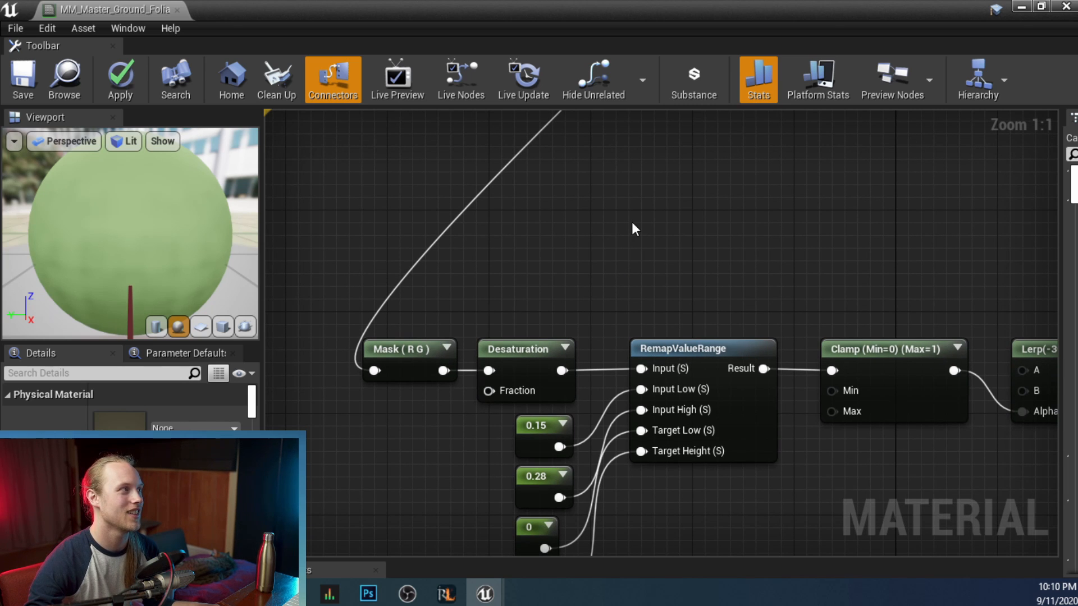
pyautogui.moveTo(544, 283); pyautogui.dragTo(282, 402)
pyautogui.click(570, 305)
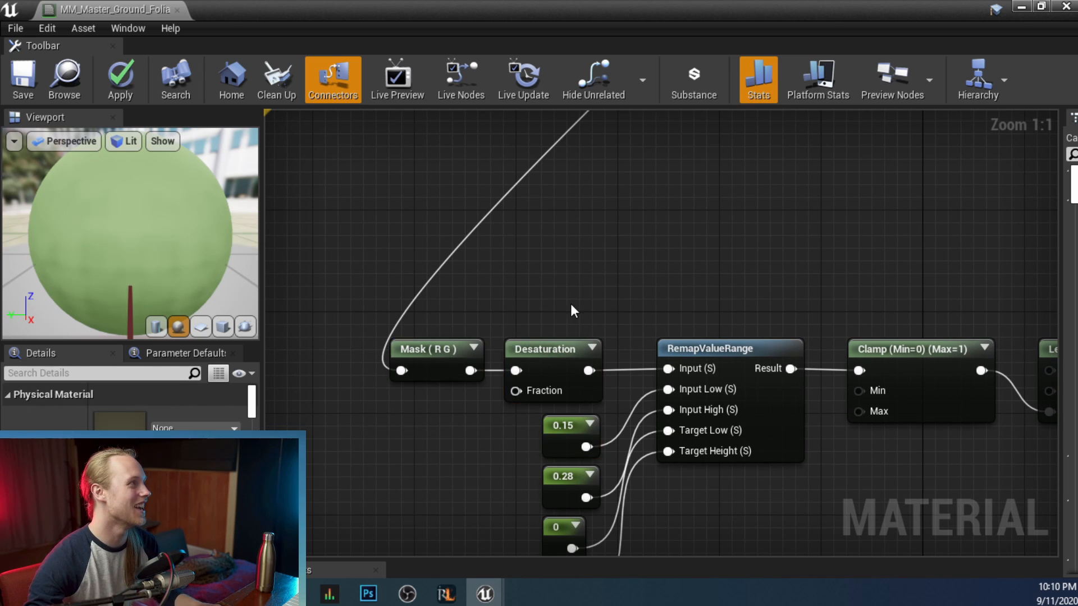
pyautogui.moveTo(570, 304); pyautogui.dragTo(501, 286, button='right')
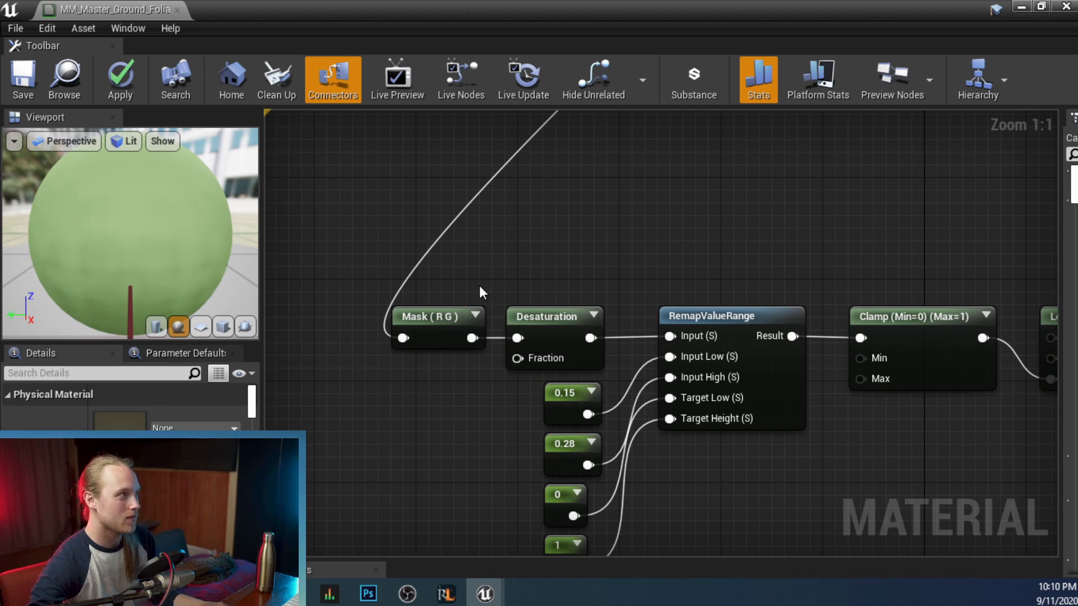
# Examine the Mask (R G), Desaturation and RemapValueRange nodes together with the constants feeding the remap inputs.
pyautogui.click(429, 344)
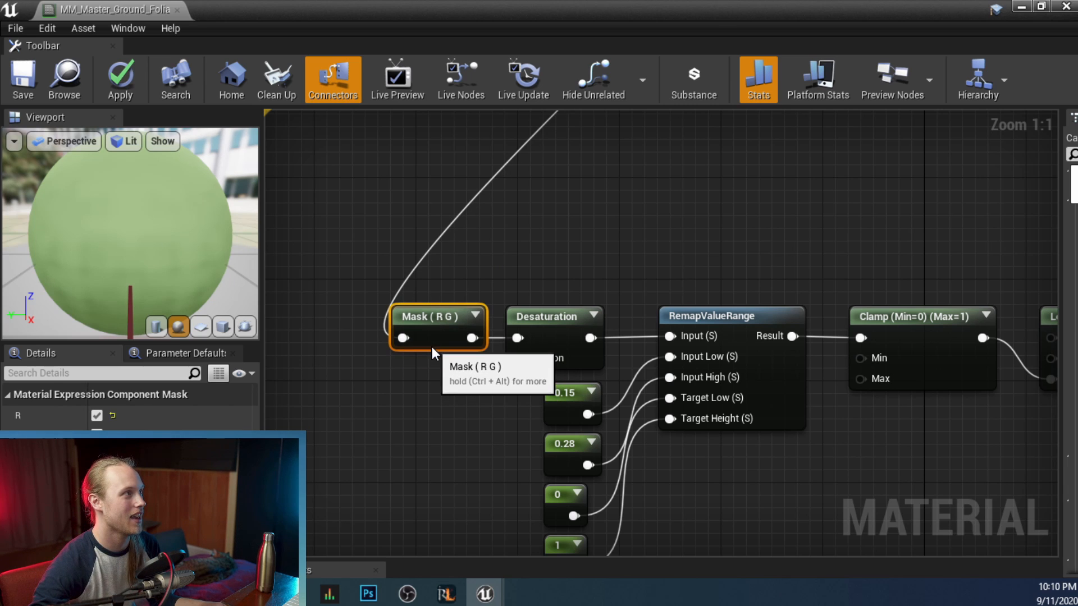
pyautogui.moveTo(577, 220); pyautogui.dragTo(506, 226, button='right')
pyautogui.click(506, 252)
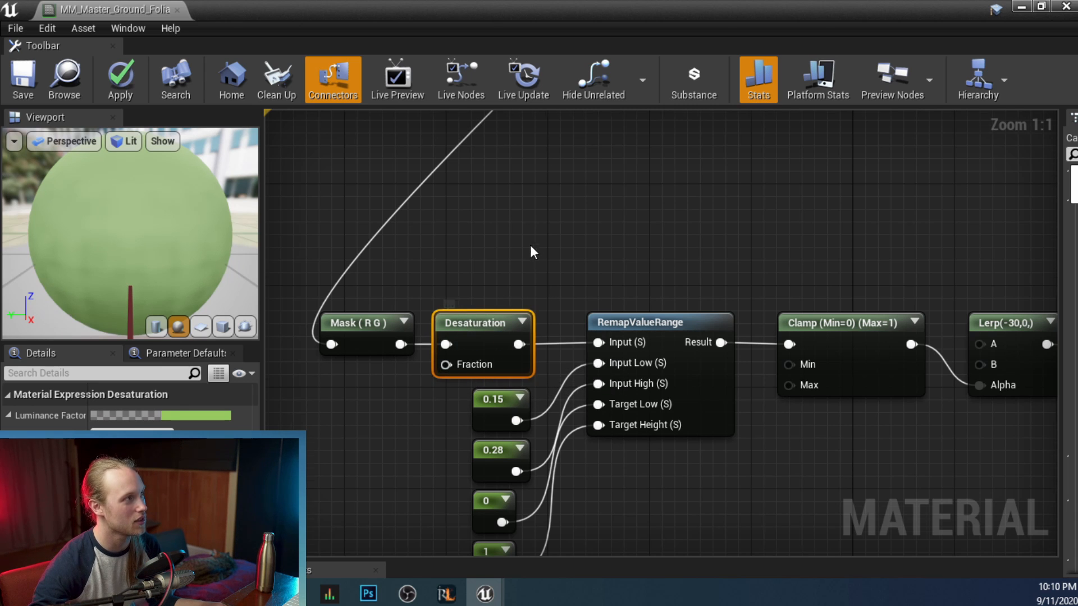
pyautogui.moveTo(530, 245); pyautogui.dragTo(444, 230, button='right')
pyautogui.click(496, 276)
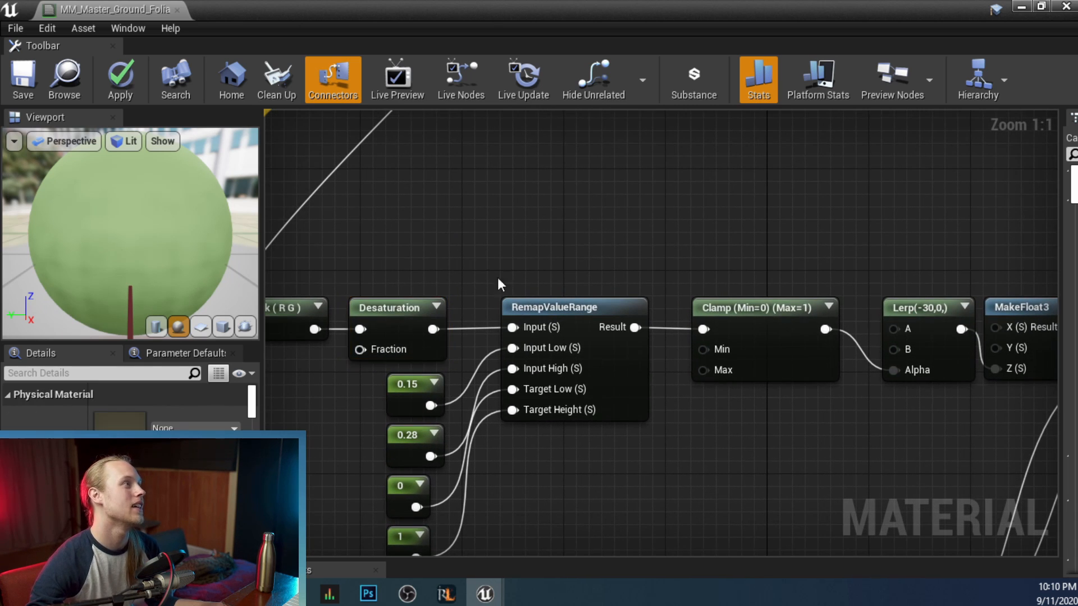
pyautogui.click(571, 308)
pyautogui.moveTo(571, 308); pyautogui.dragTo(618, 246, button='right')
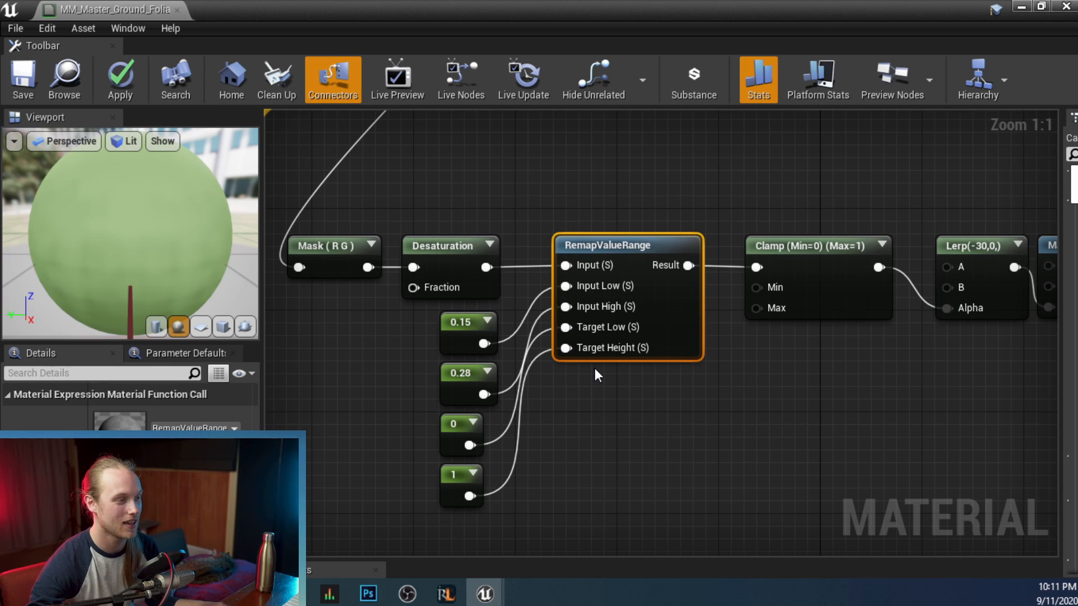
# Connect the RemapValueRange Result to the material's Base Color and inspect the greyscale mask on the grass around the rock patch.
pyautogui.moveTo(717, 318); pyautogui.dragTo(629, 433, button='right')
pyautogui.moveTo(612, 382); pyautogui.dragTo(707, 372)
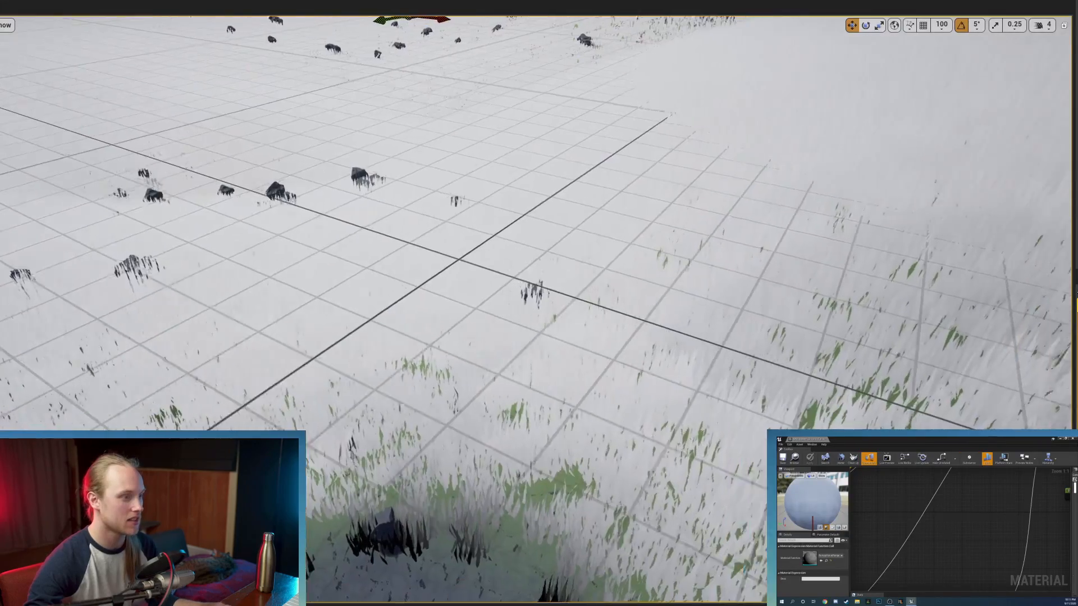
pyautogui.moveTo(560, 415); pyautogui.dragTo(612, 382, button='right')
pyautogui.moveTo(419, 282); pyautogui.dragTo(506, 259, button='right')
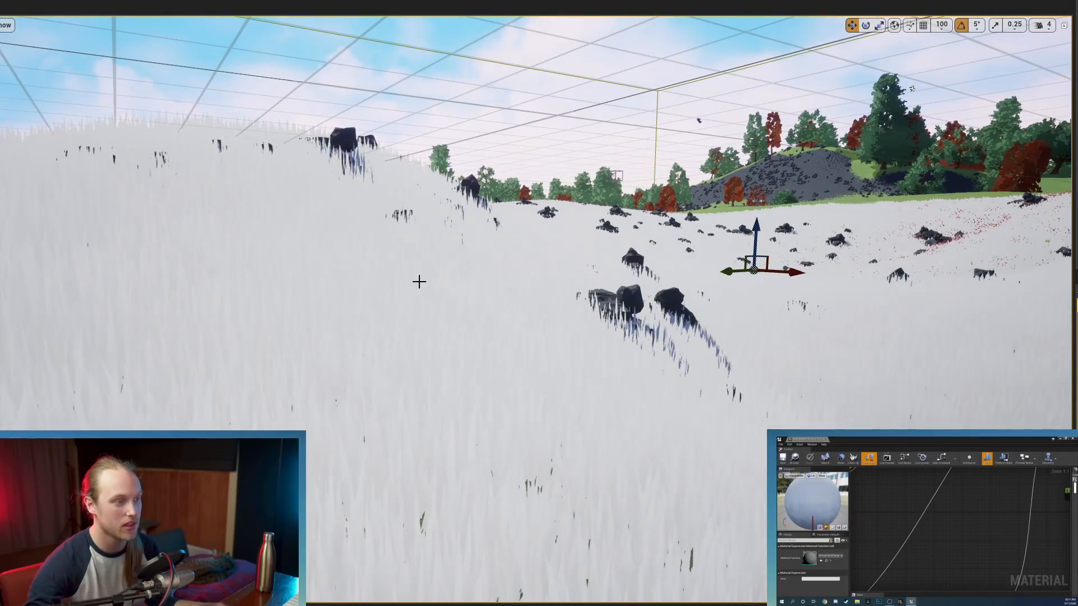
pyautogui.moveTo(292, 371); pyautogui.dragTo(466, 348, button='right')
pyautogui.moveTo(595, 303); pyautogui.dragTo(595, 303, button='right')
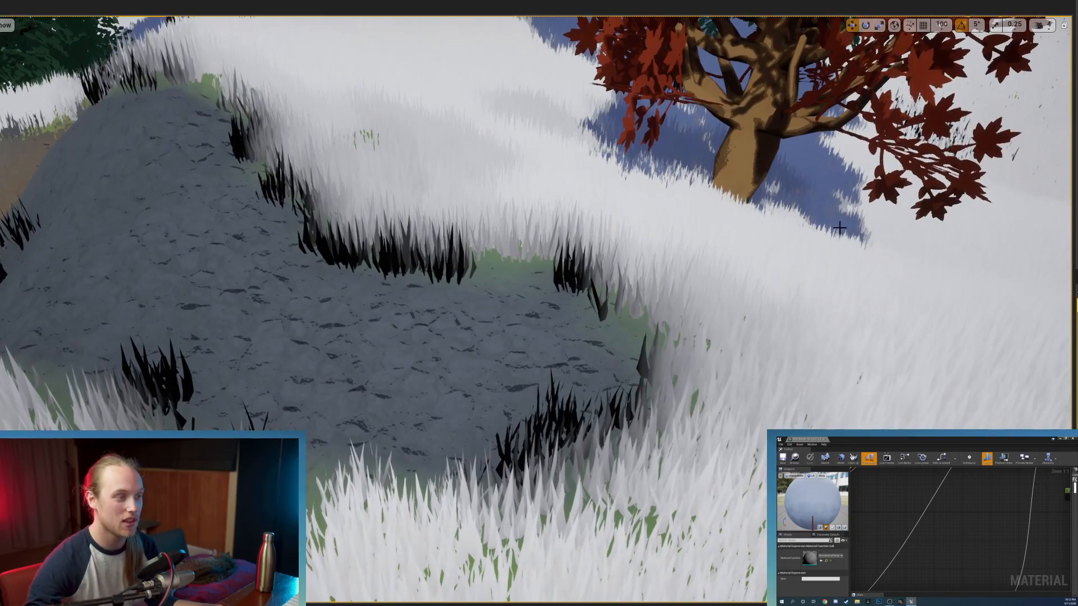
pyautogui.moveTo(732, 236); pyautogui.dragTo(733, 279, button='right')
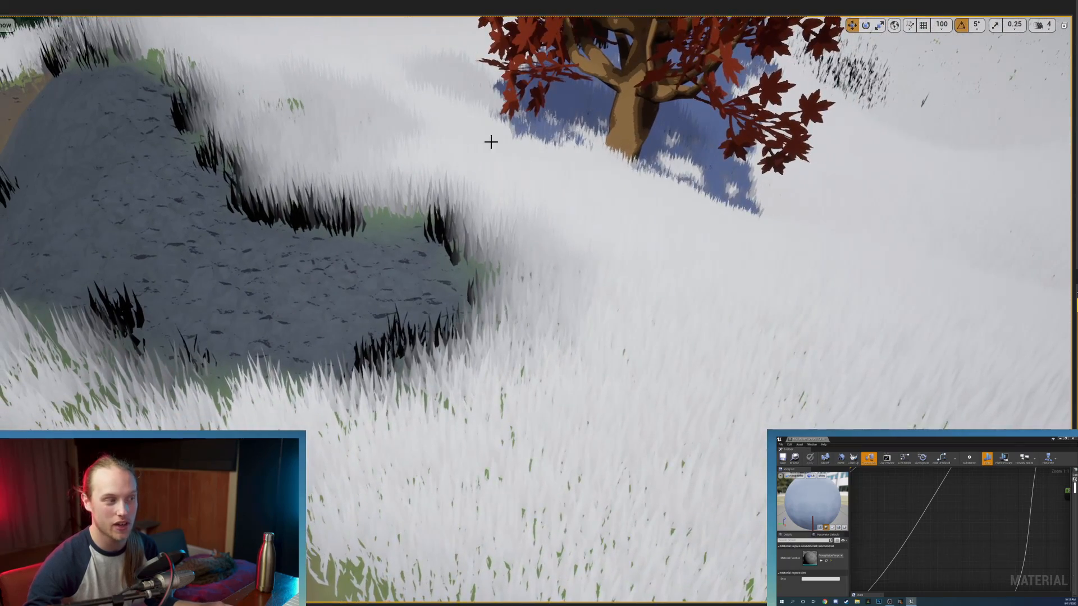
pyautogui.moveTo(434, 138)
pyautogui.mouseDown(button='right')
pyautogui.moveTo(418, 139)
pyautogui.moveTo(434, 138)
pyautogui.mouseUp(button='right')
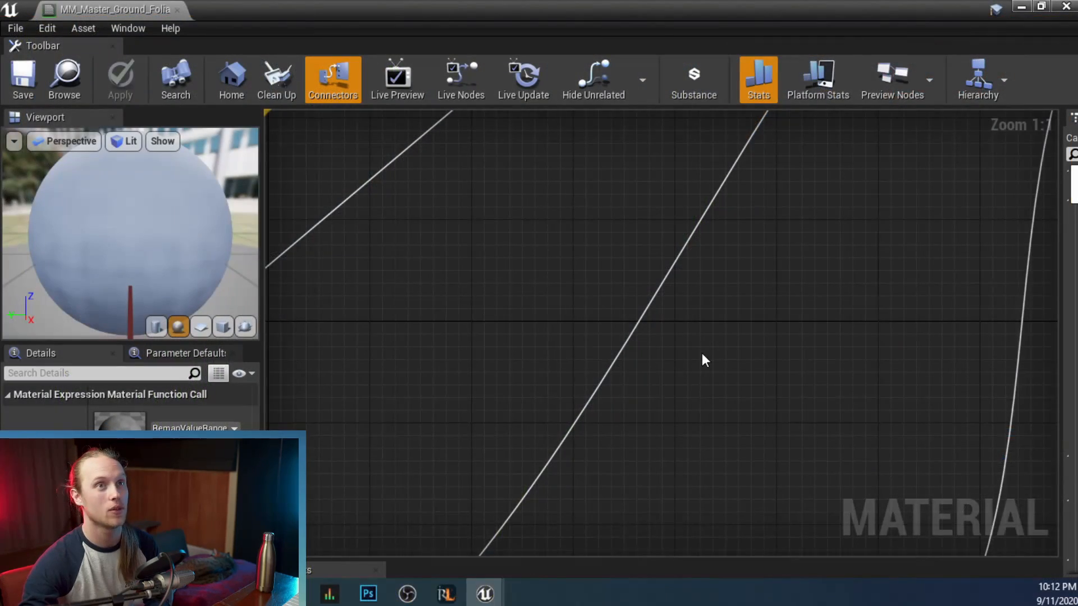
# Move the Clamp (Min=0) (Max=1) node slightly closer to RemapValueRange.
pyautogui.scroll(-5, 702, 352)
pyautogui.scroll(5, 685, 346)
pyautogui.click(584, 344)
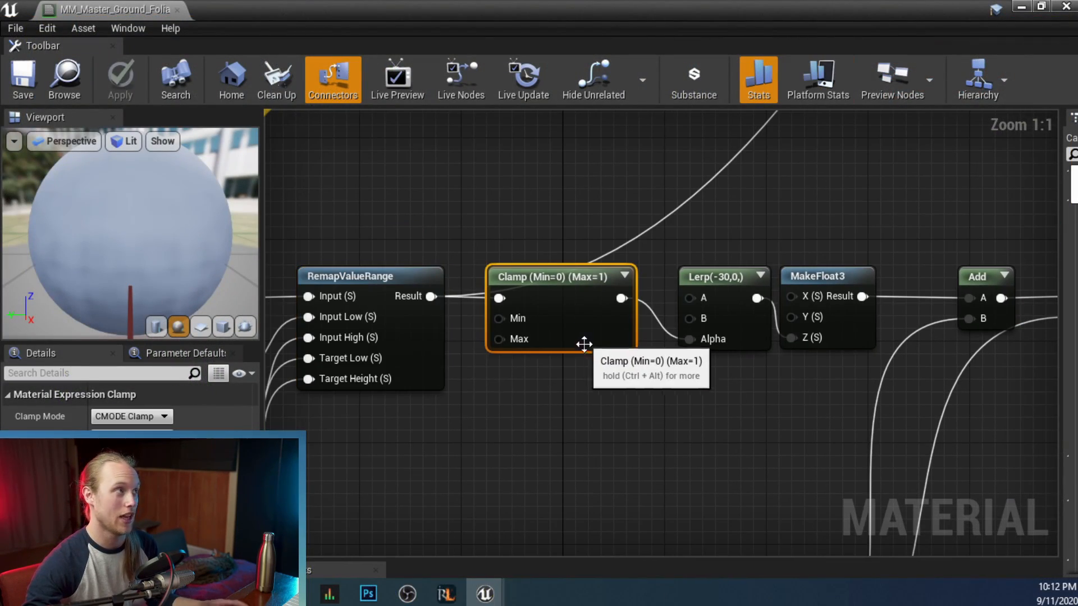
pyautogui.moveTo(589, 324); pyautogui.dragTo(587, 328, button='right')
pyautogui.moveTo(587, 327); pyautogui.dragTo(580, 335)
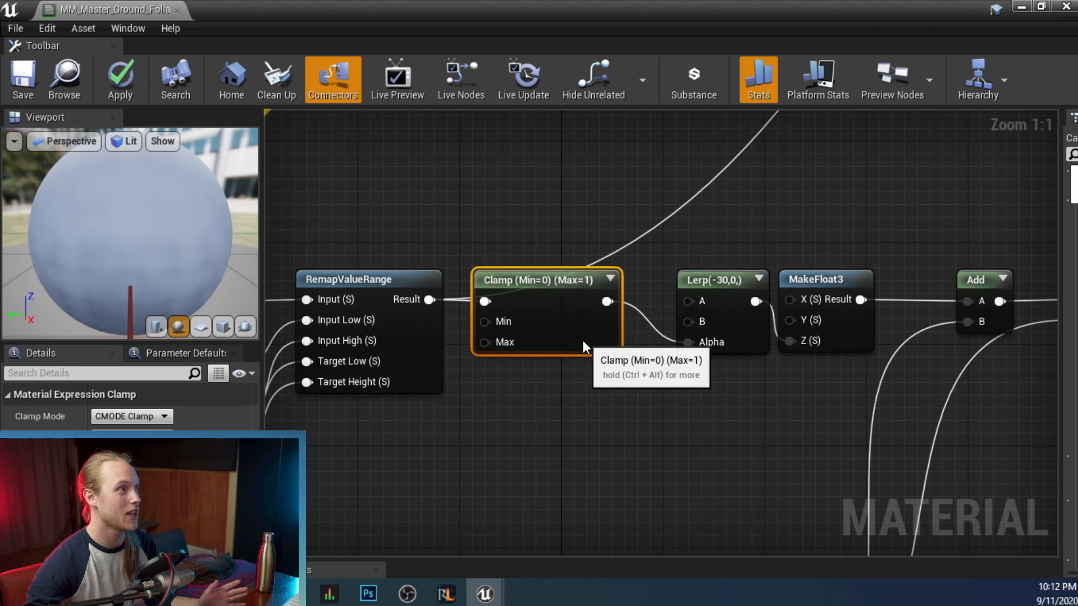
pyautogui.moveTo(656, 434); pyautogui.dragTo(508, 459, button='right')
pyautogui.click(551, 439)
pyautogui.scroll(1, 442, 413)
pyautogui.moveTo(410, 422); pyautogui.dragTo(526, 403, button='right')
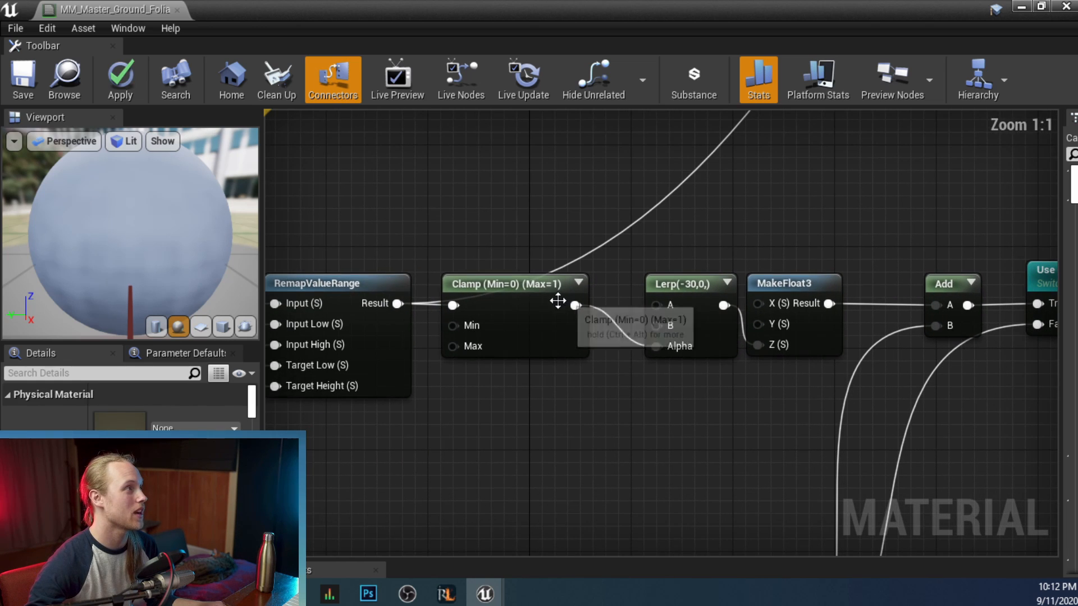
# Examine how the Clamp output drives the Lerp alpha and how the Lerp feeds the Z input of MakeFloat3.
pyautogui.click(596, 331)
pyautogui.moveTo(635, 362); pyautogui.dragTo(486, 368, button='right')
pyautogui.click(565, 322)
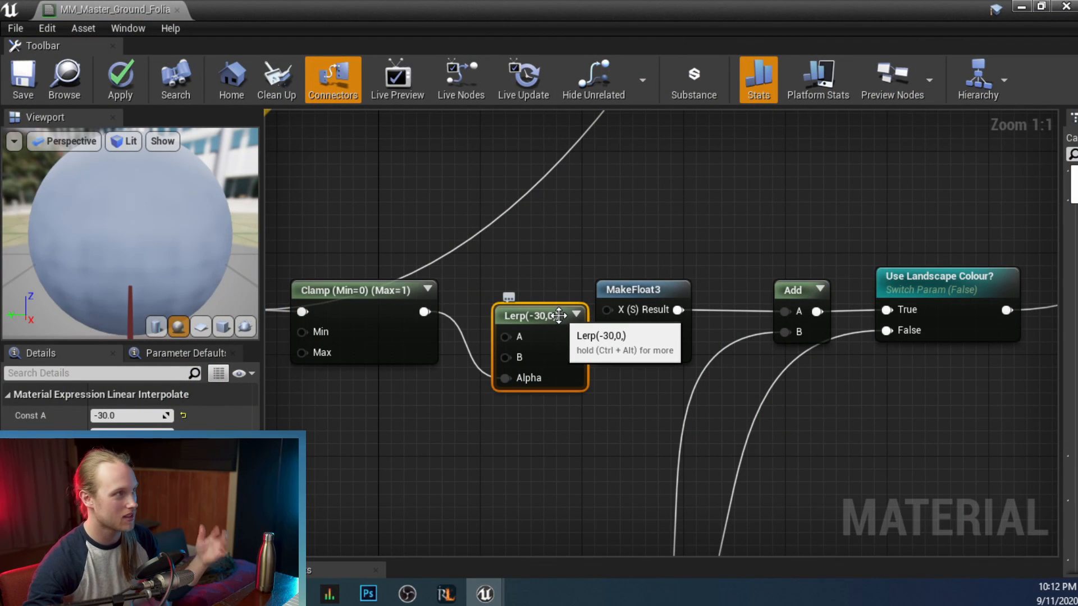
pyautogui.moveTo(574, 371); pyautogui.dragTo(560, 346)
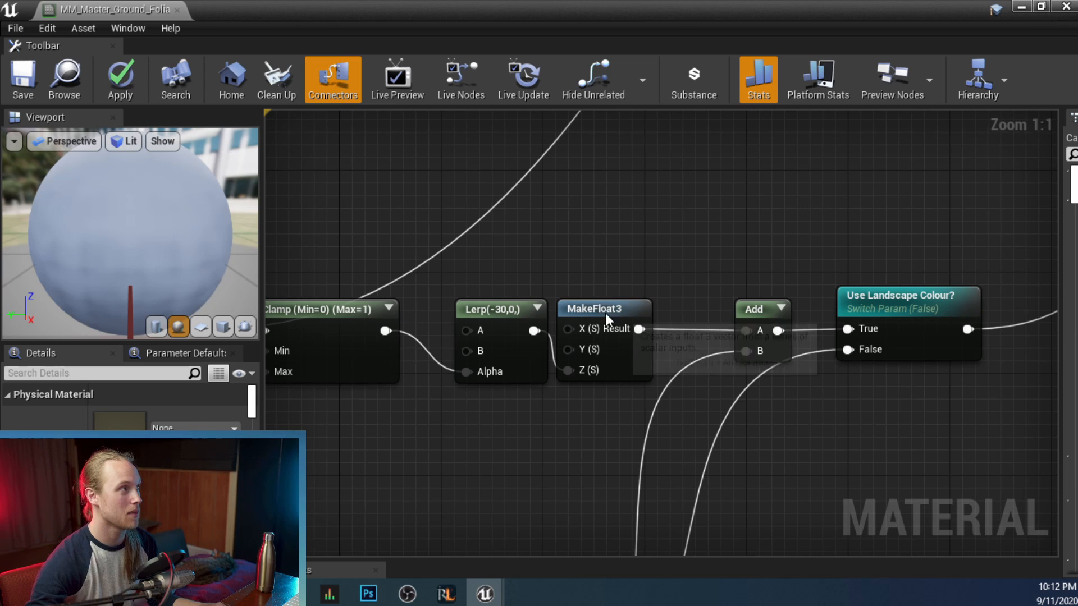
pyautogui.click(605, 314)
pyautogui.moveTo(652, 291); pyautogui.dragTo(579, 265, button='right')
pyautogui.moveTo(526, 279); pyautogui.dragTo(534, 280)
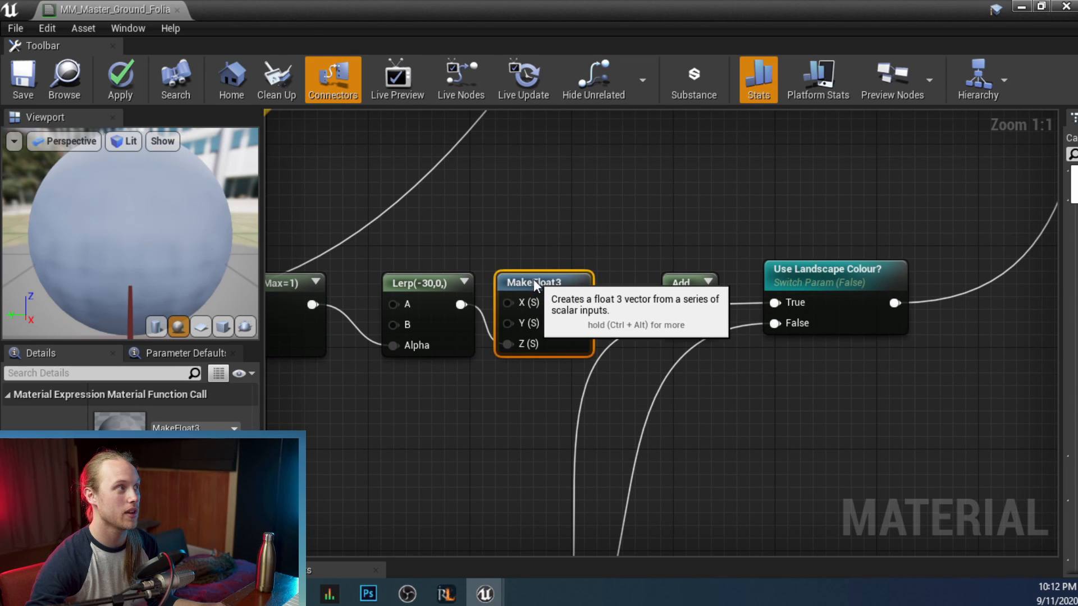
pyautogui.rightClick(522, 346)
pyautogui.click(513, 415)
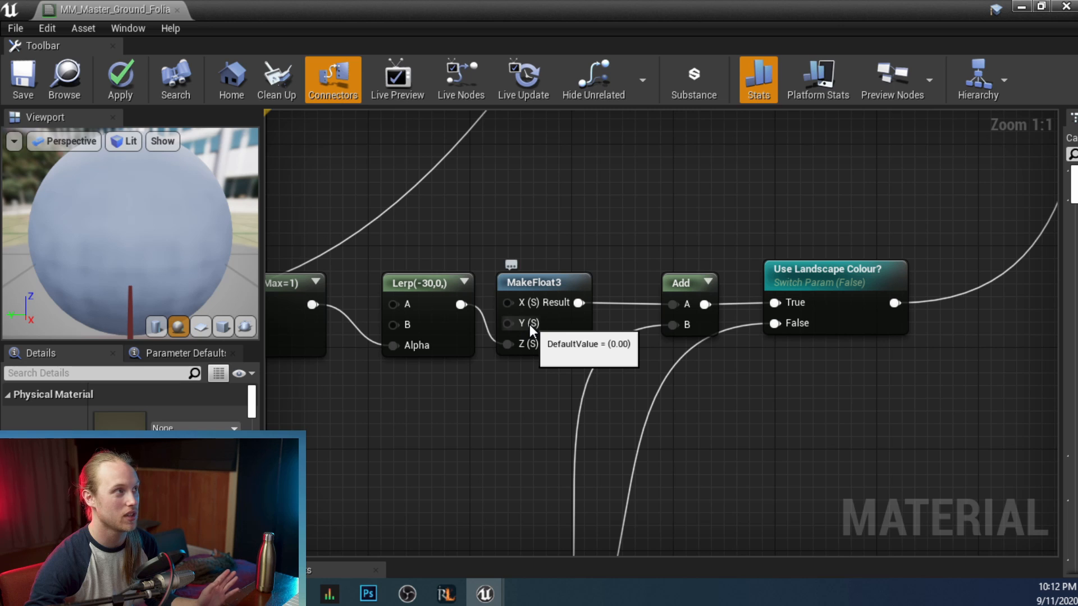
# Examine the SimpleGrassWind node group and how its Use Wind? switch joins the height offset at the Add node.
pyautogui.moveTo(699, 384); pyautogui.dragTo(577, 426, button='right')
pyautogui.scroll(-2, 606, 359)
pyautogui.moveTo(606, 359); pyautogui.dragTo(808, 228, button='right')
pyautogui.moveTo(472, 403); pyautogui.dragTo(660, 221, button='right')
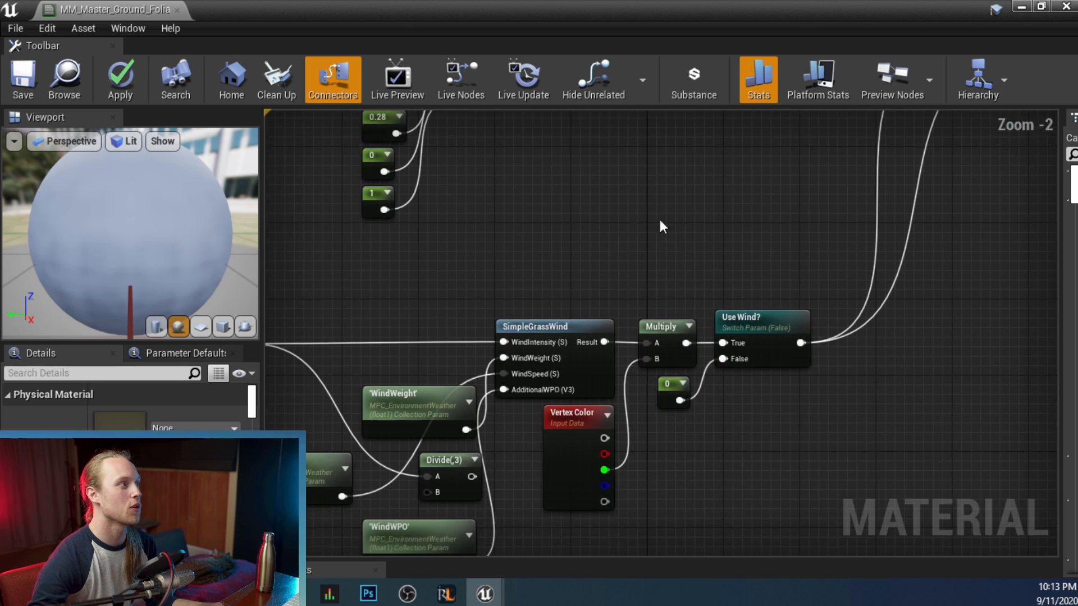
pyautogui.moveTo(441, 388); pyautogui.dragTo(635, 271, button='right')
pyautogui.moveTo(976, 156); pyautogui.dragTo(403, 362)
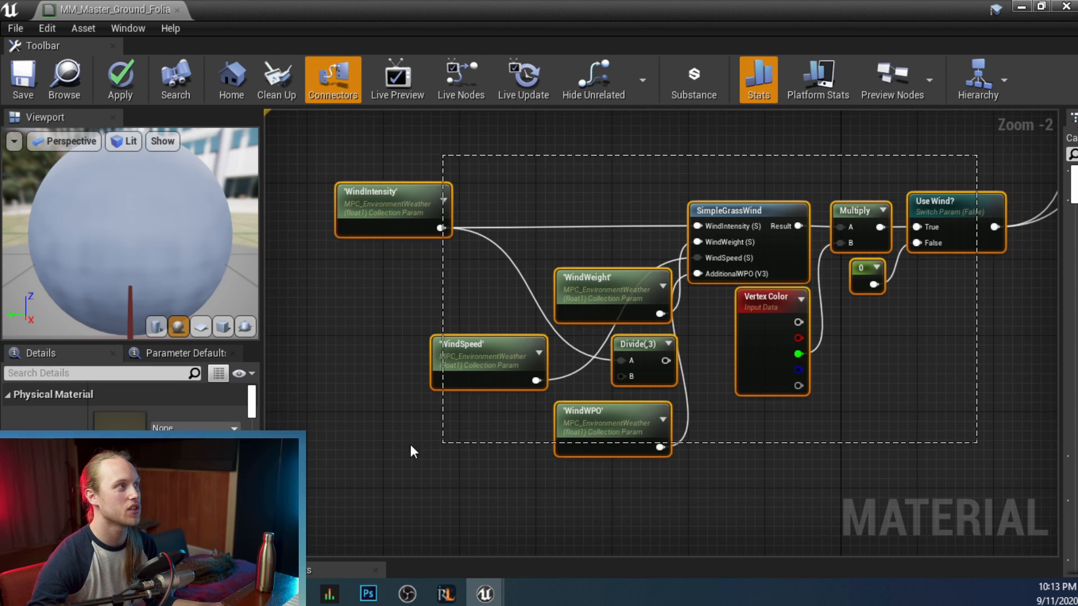
pyautogui.moveTo(904, 335); pyautogui.dragTo(661, 531, button='right')
pyautogui.moveTo(939, 212); pyautogui.dragTo(699, 408, button='right')
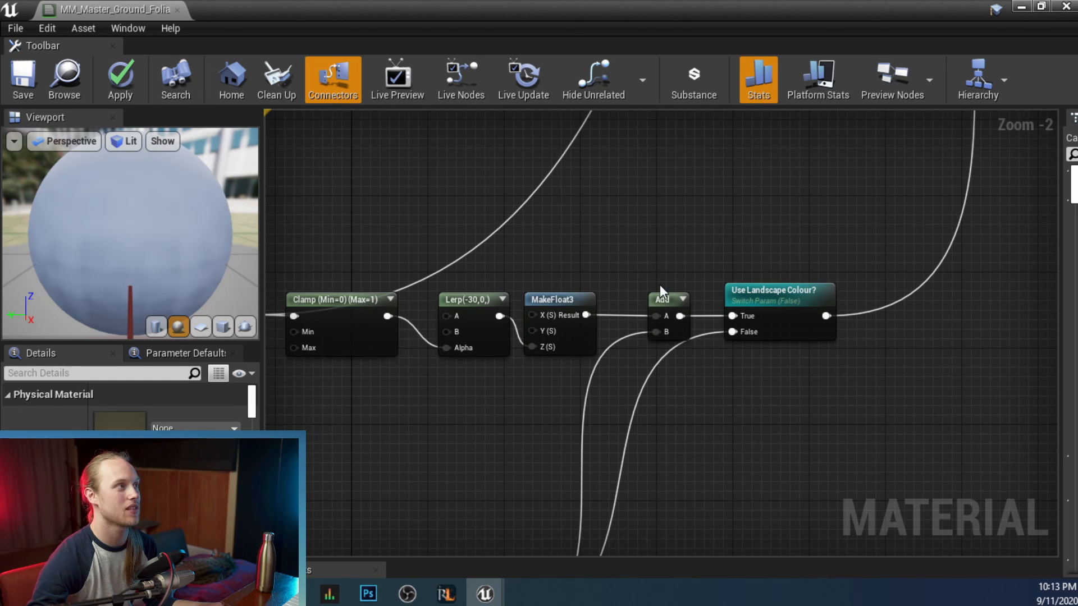
# Connect the Add node's output directly to World Position Offset and save the material.
pyautogui.scroll(2, 660, 292)
pyautogui.moveTo(560, 317); pyautogui.dragTo(842, 210)
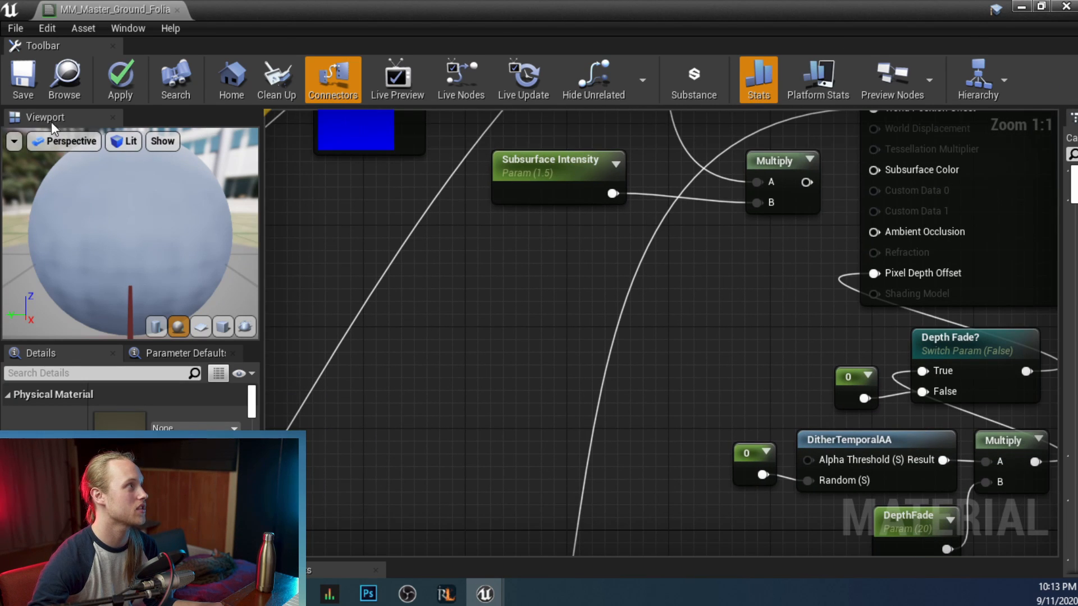
pyautogui.click(23, 79)
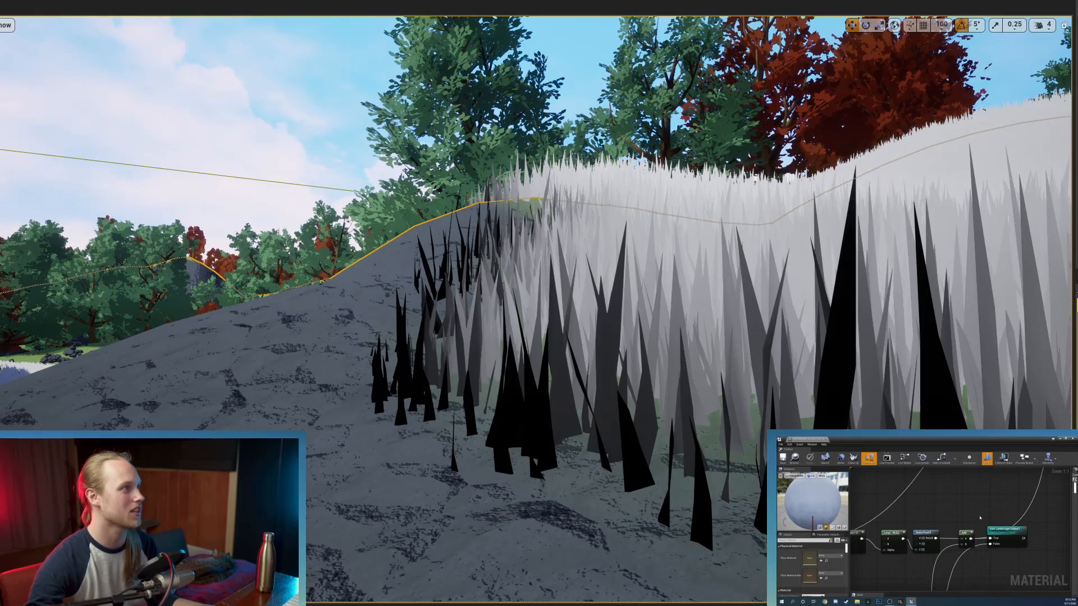
# Set the Lerp node's Const A to -50 and save the material to update the grass in the level.
pyautogui.moveTo(958, 505); pyautogui.dragTo(1032, 498, button='right')
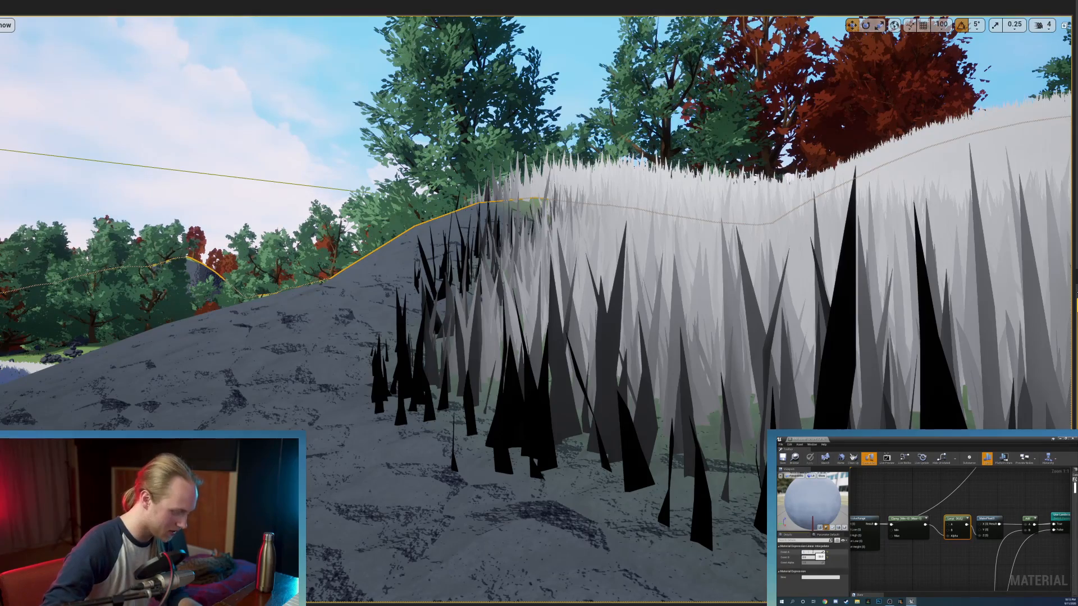
pyautogui.hotkey('ctrl', 's')
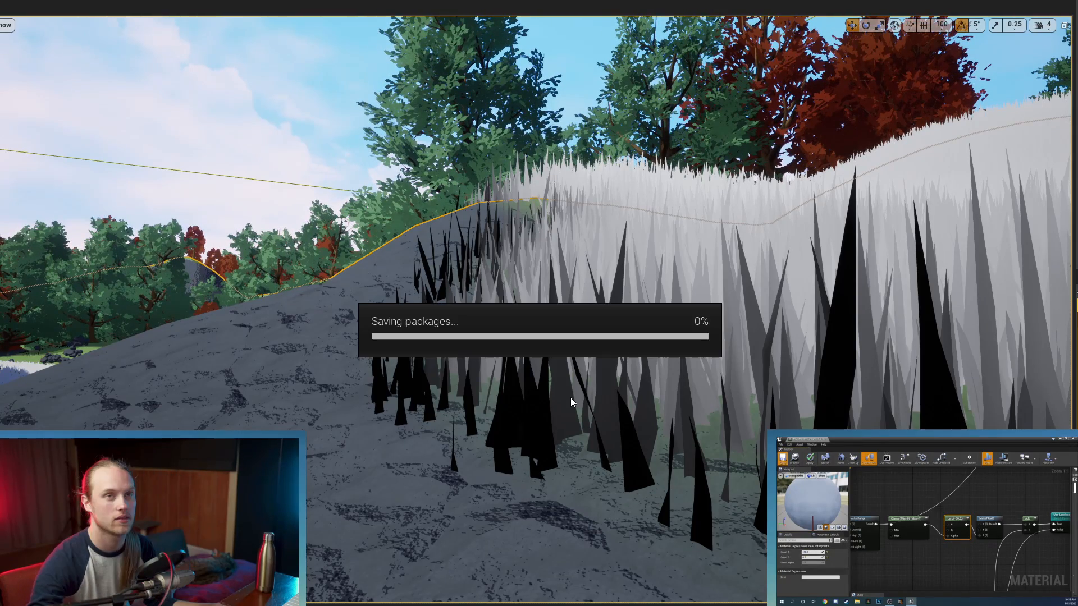
pyautogui.moveTo(539, 303); pyautogui.dragTo(539, 365, button='right')
pyautogui.moveTo(641, 170); pyautogui.dragTo(668, 202, button='right')
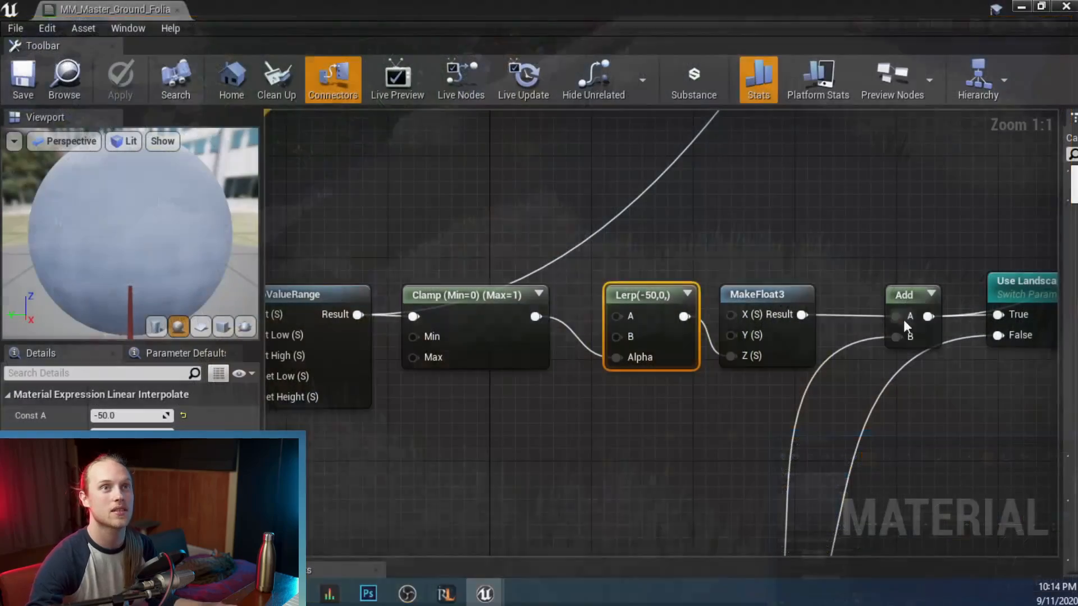
# Connect the Runtime Virtual Texture Sample's BaseColor to Base Color and the Subsurface Intensity Multiply to Subsurface Color.
pyautogui.moveTo(917, 155); pyautogui.dragTo(548, 354, button='right')
pyautogui.scroll(-5, 547, 354)
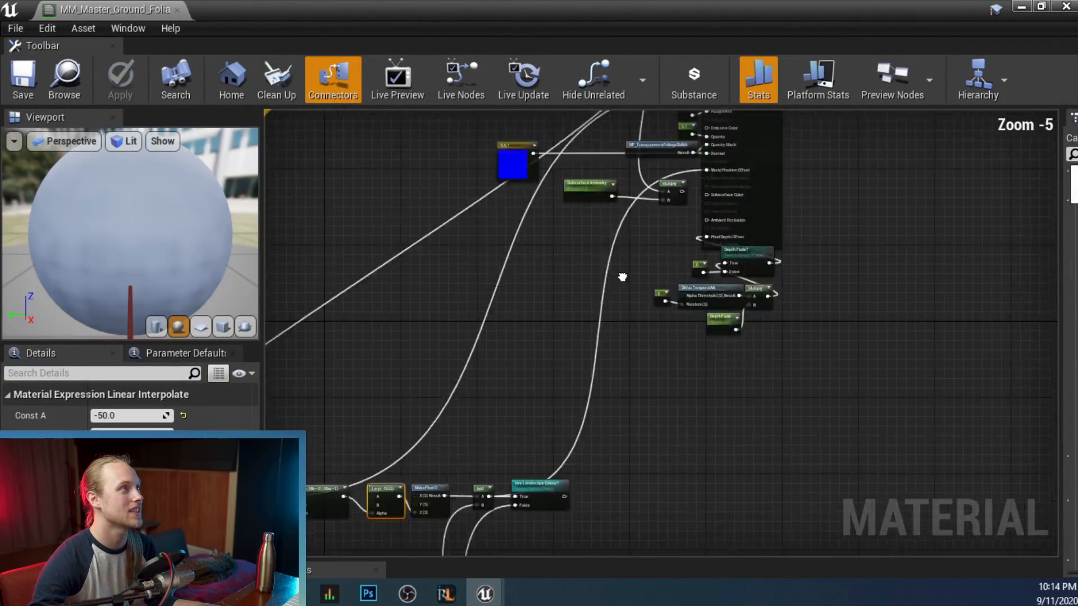
pyautogui.scroll(4, 763, 331)
pyautogui.moveTo(637, 225); pyautogui.dragTo(696, 262)
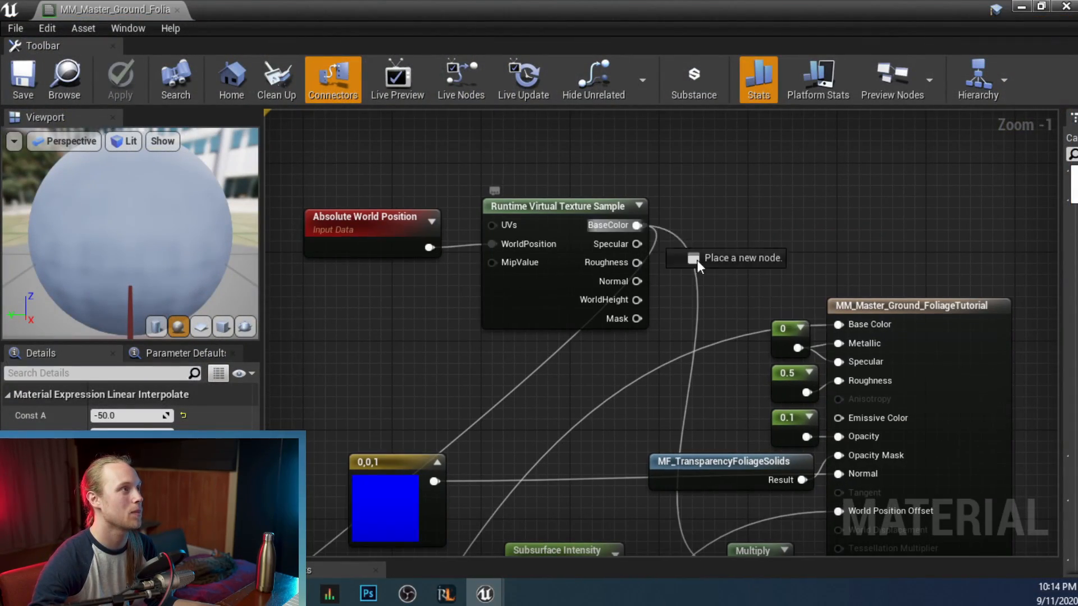
pyautogui.moveTo(843, 321); pyautogui.dragTo(838, 324)
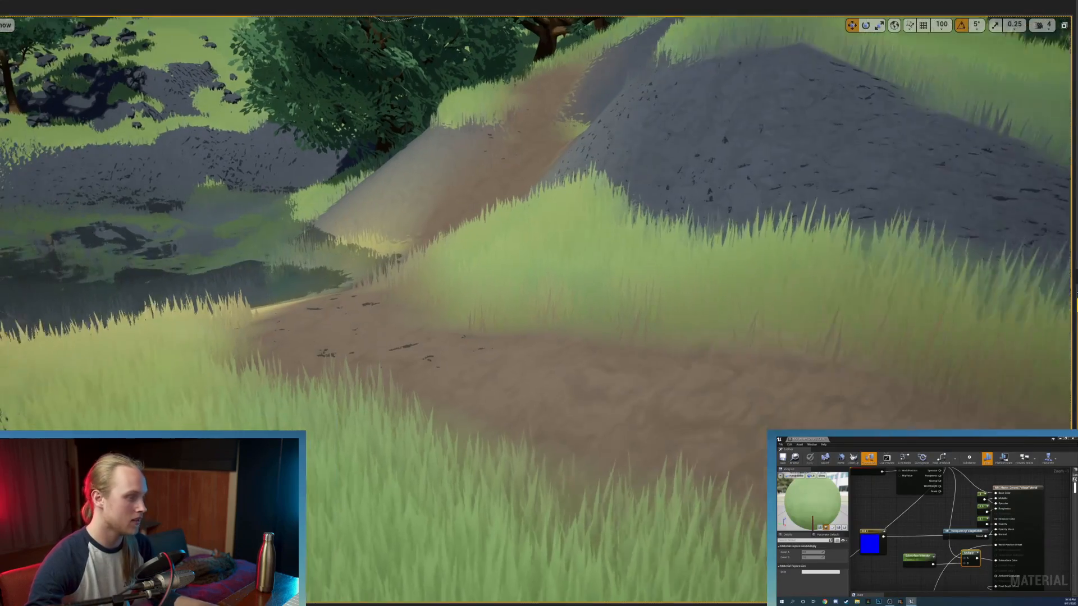
# Inspect in the level how the grass height and colour blend along the dirt path and rocky mounds.
pyautogui.moveTo(539, 303); pyautogui.dragTo(735, 306, button='right')
pyautogui.moveTo(643, 329); pyautogui.dragTo(726, 325, button='right')
pyautogui.moveTo(656, 380); pyautogui.dragTo(771, 337, button='right')
pyautogui.moveTo(584, 354); pyautogui.dragTo(584, 354, button='right')
pyautogui.moveTo(435, 341); pyautogui.dragTo(434, 341, button='right')
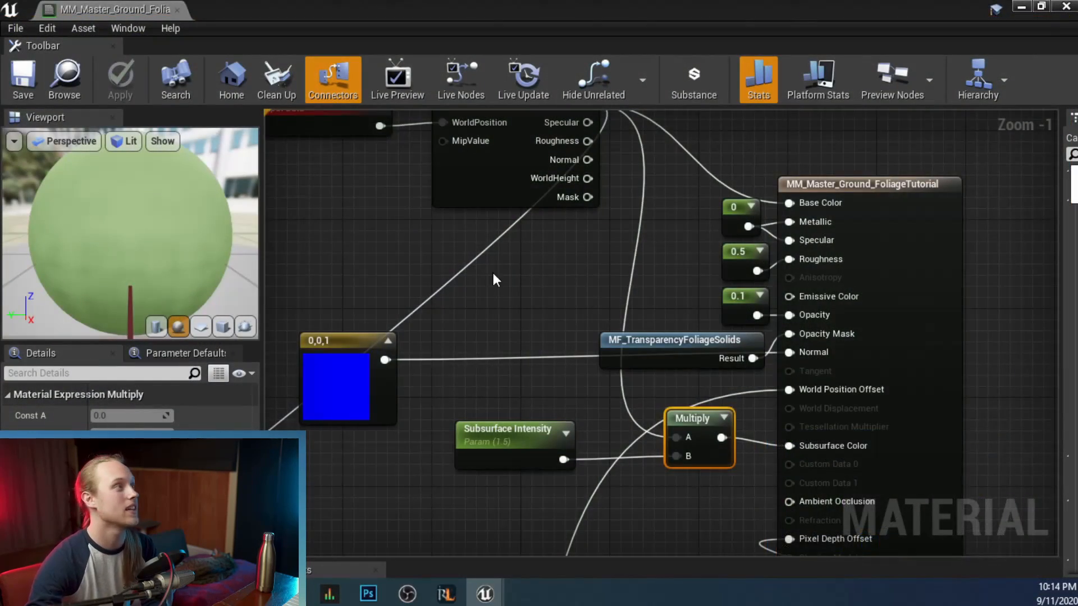
# Examine the 0.15, 0.28, 0 and 1 constants that feed the RemapValueRange node.
pyautogui.moveTo(467, 479); pyautogui.dragTo(965, 146, button='right')
pyautogui.moveTo(325, 494); pyautogui.dragTo(624, 261, button='right')
pyautogui.moveTo(695, 363); pyautogui.dragTo(636, 260, button='right')
pyautogui.scroll(1, 636, 328)
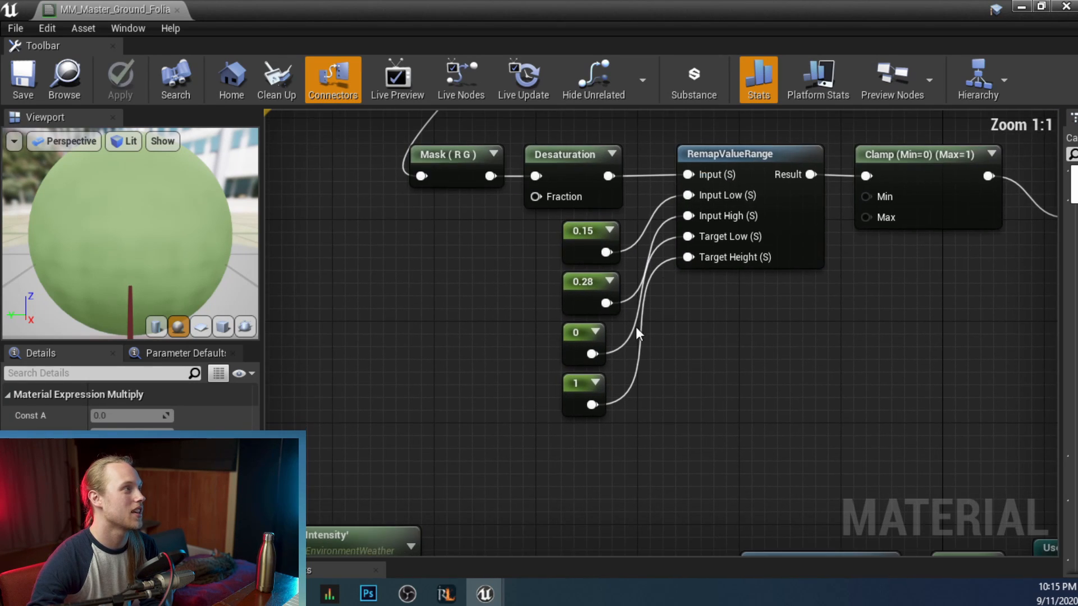
pyautogui.moveTo(636, 331); pyautogui.dragTo(567, 404, button='right')
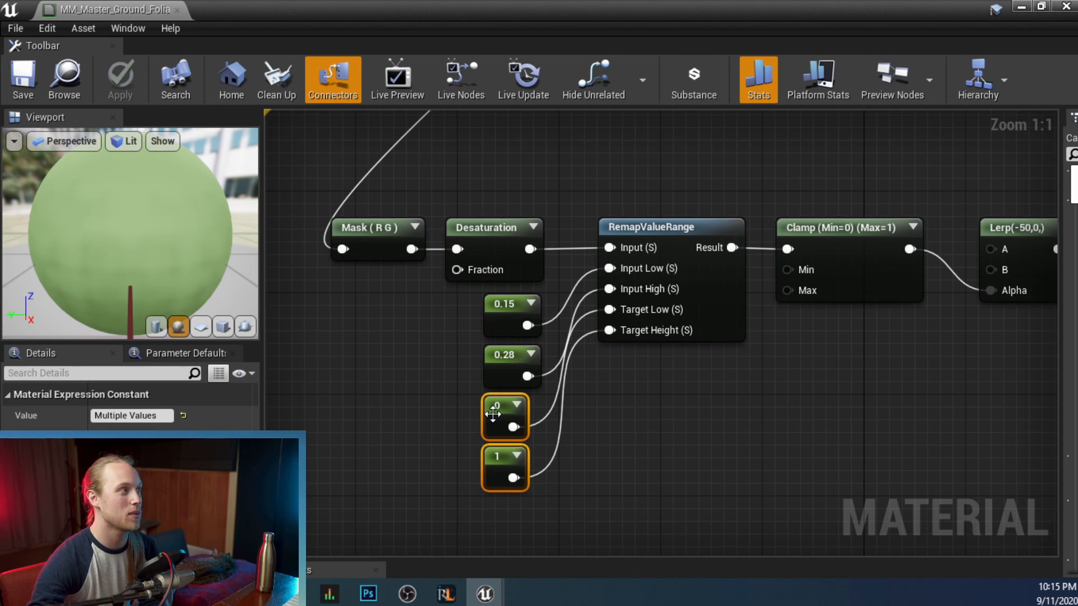
pyautogui.click(326, 379)
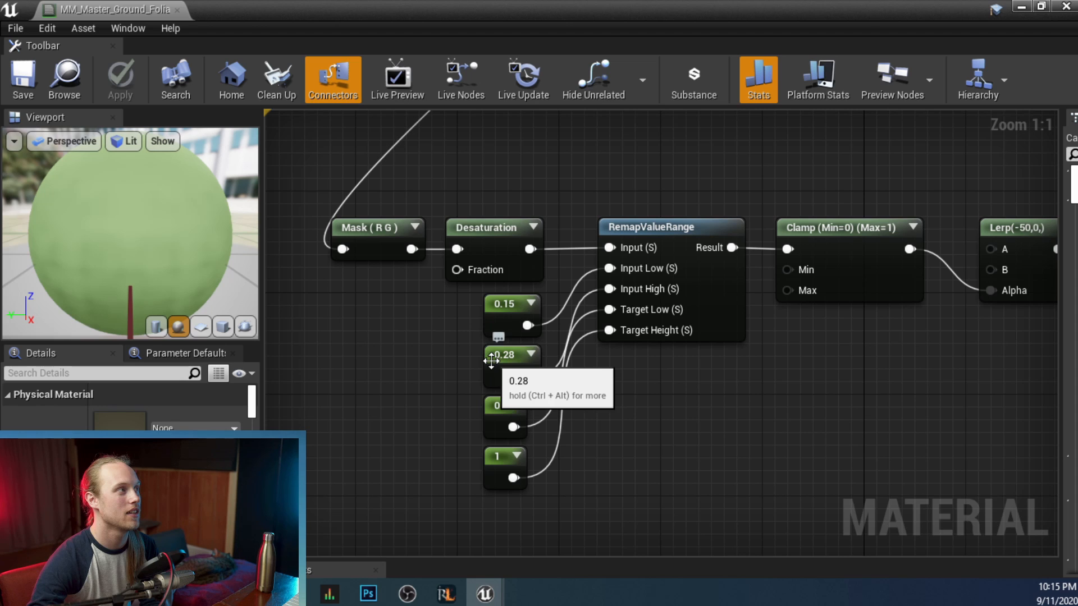
# Review the 0.15 and 0.28 constants feeding RemapValueRange and follow the chain through Clamp and Lerp to MakeFloat3.
pyautogui.moveTo(466, 361); pyautogui.dragTo(515, 313)
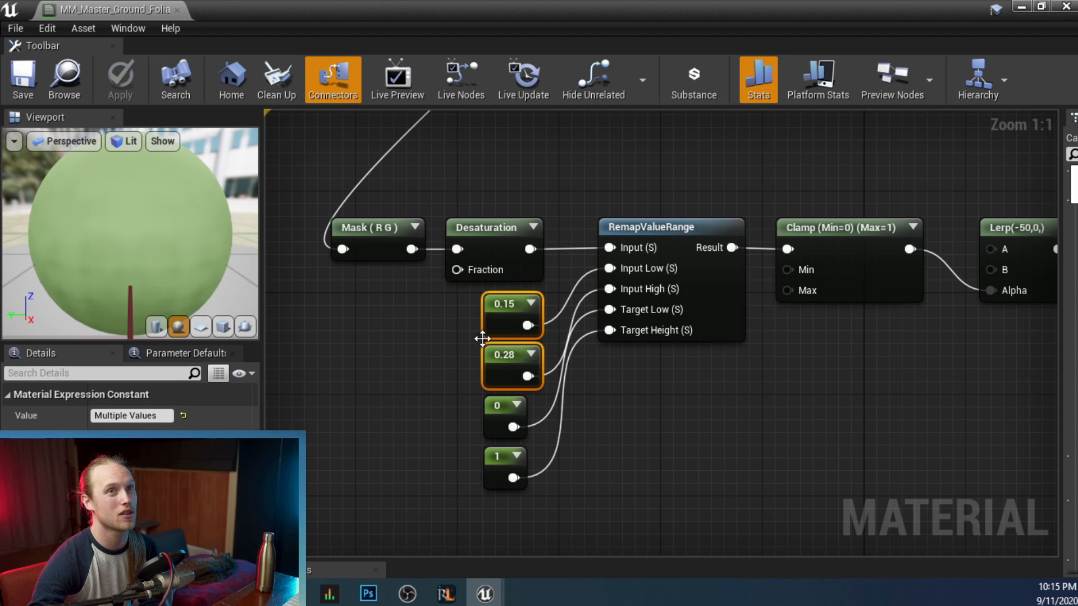
pyautogui.moveTo(499, 354); pyautogui.dragTo(567, 346, button='right')
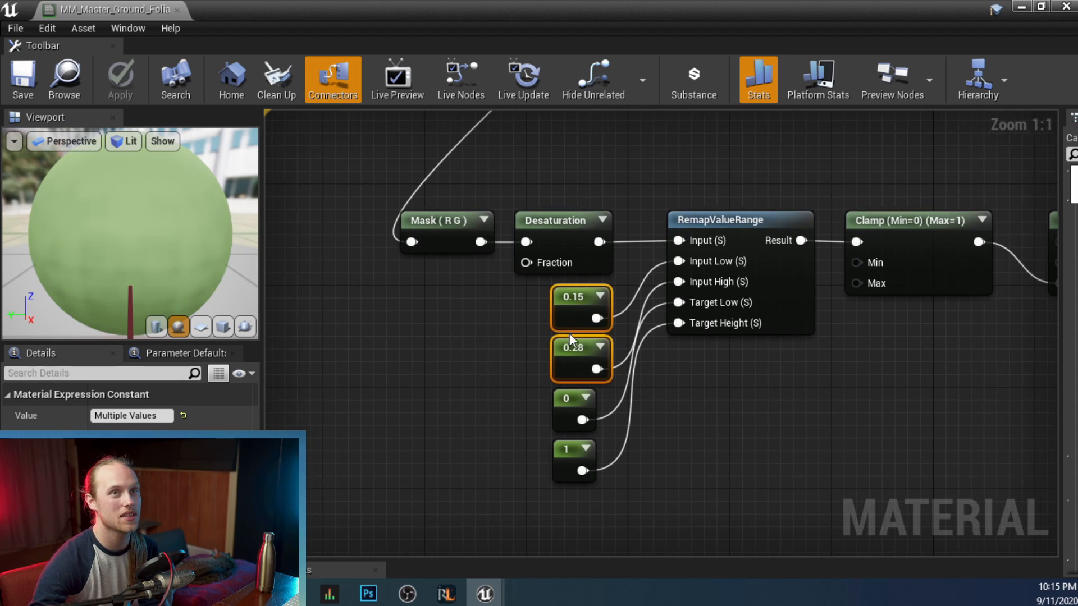
pyautogui.click(512, 318)
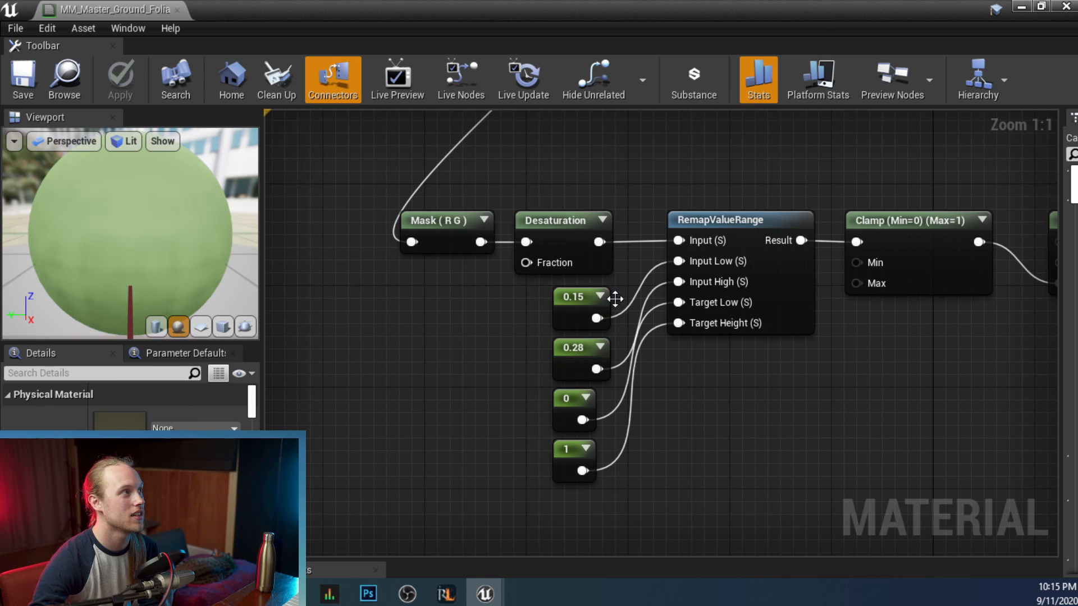
pyautogui.moveTo(614, 298); pyautogui.dragTo(367, 405, button='right')
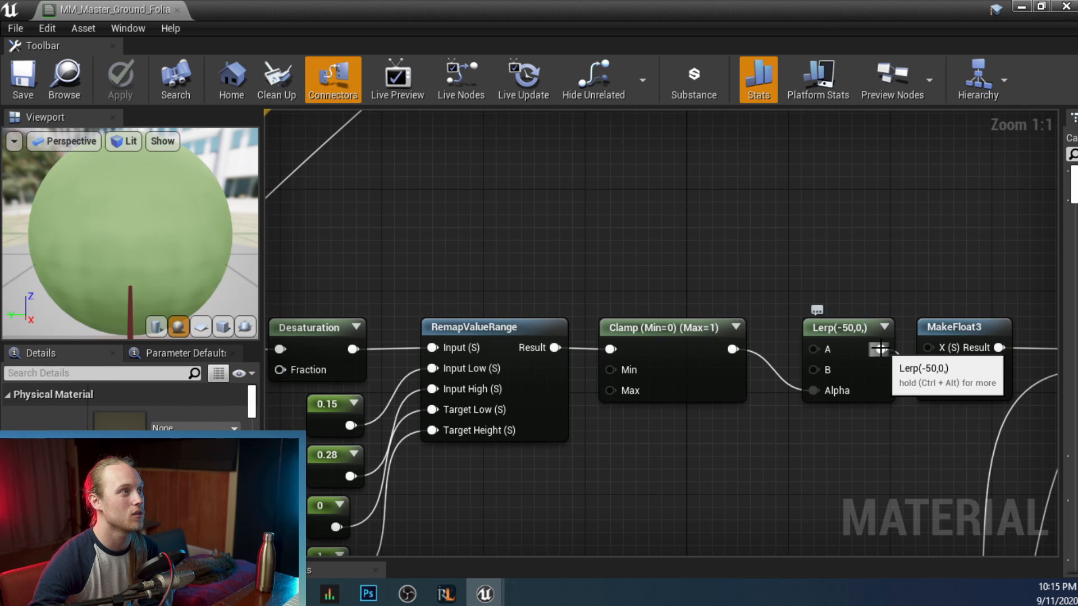
pyautogui.moveTo(880, 349); pyautogui.dragTo(869, 257)
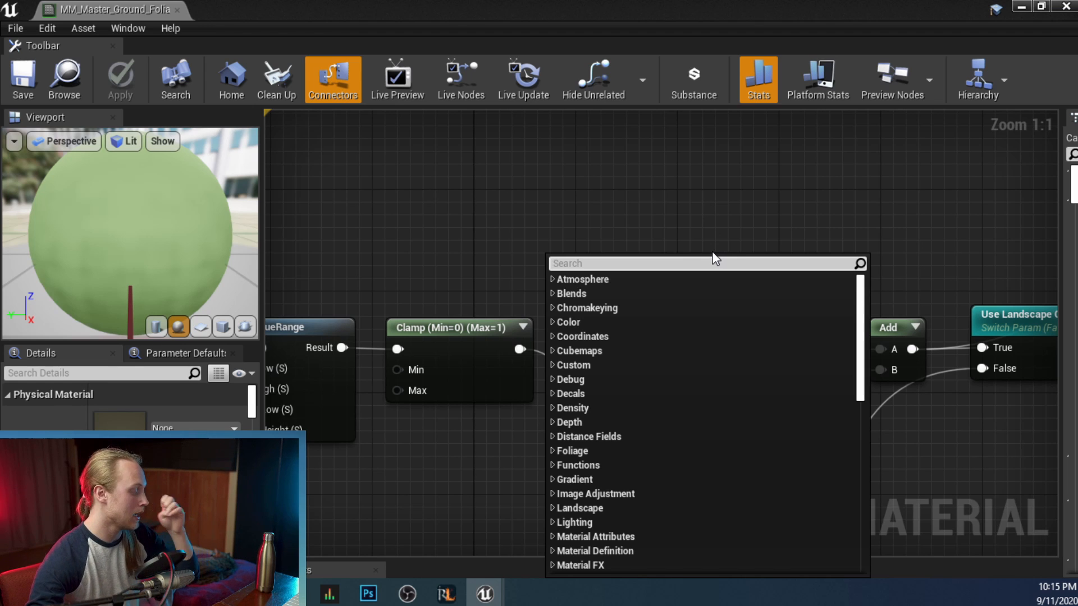
pyautogui.moveTo(417, 271); pyautogui.dragTo(835, 150, button='right')
pyautogui.scroll(1, 584, 378)
pyautogui.moveTo(548, 325); pyautogui.dragTo(496, 396, button='right')
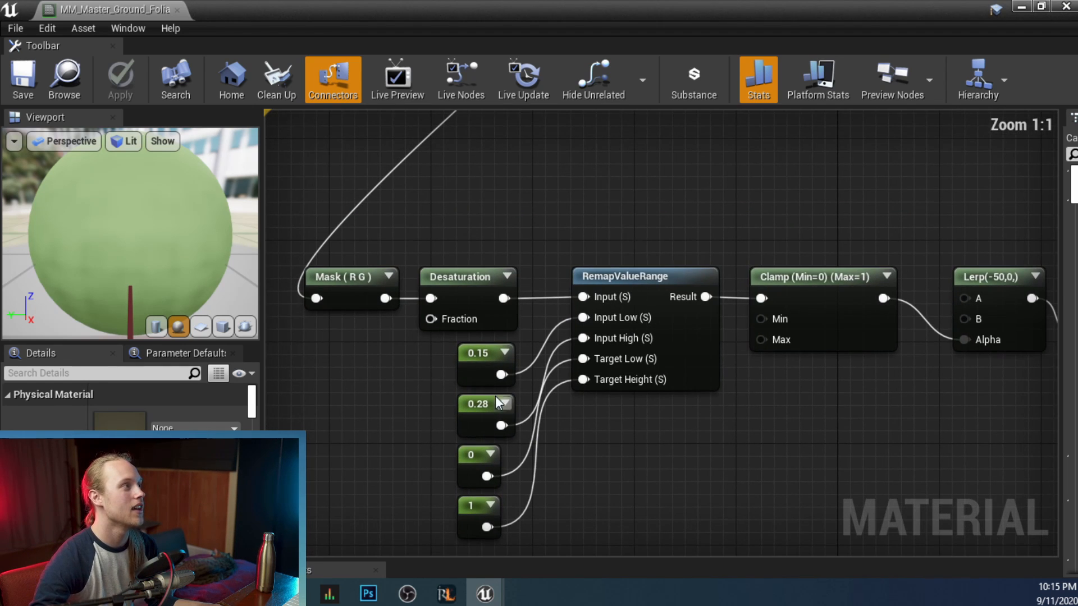
pyautogui.moveTo(476, 396); pyautogui.dragTo(486, 407)
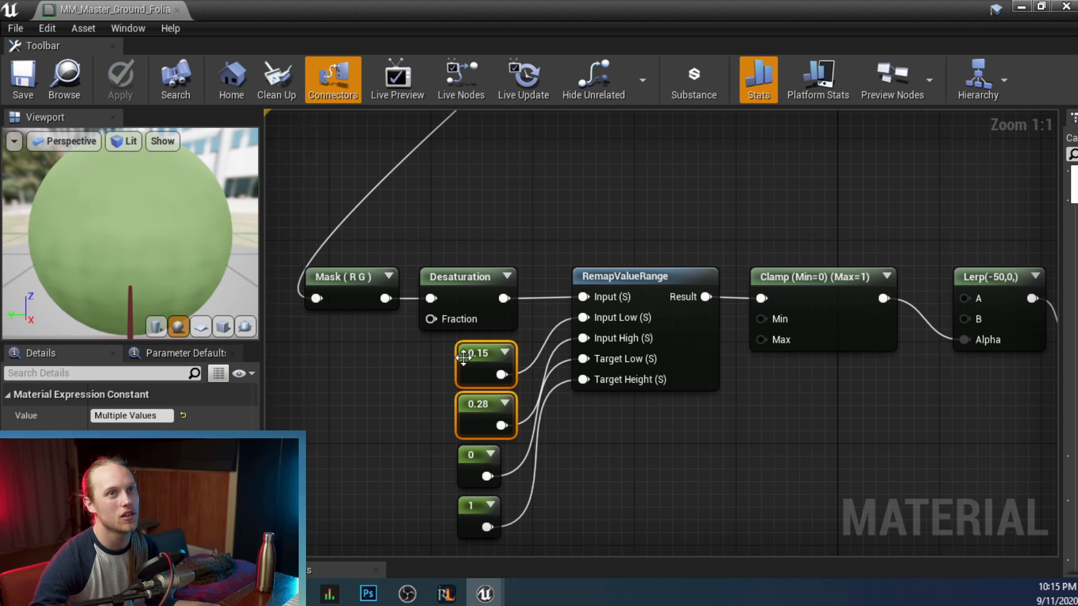
pyautogui.click(587, 460)
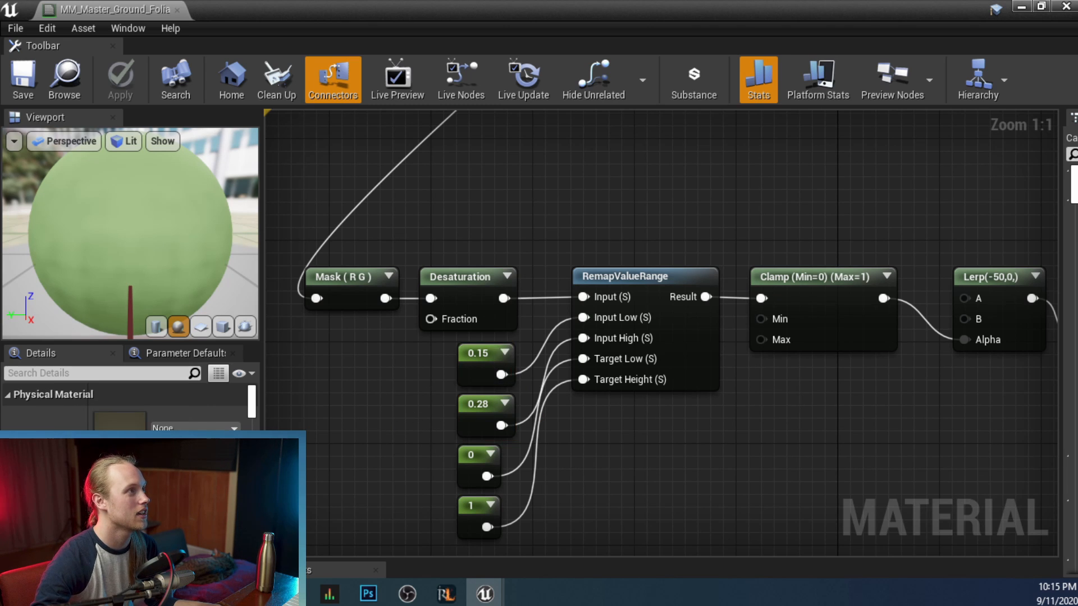
pyautogui.scroll(-2, 587, 460)
pyautogui.moveTo(586, 461); pyautogui.dragTo(315, 487, button='right')
pyautogui.moveTo(710, 302); pyautogui.dragTo(463, 465, button='right')
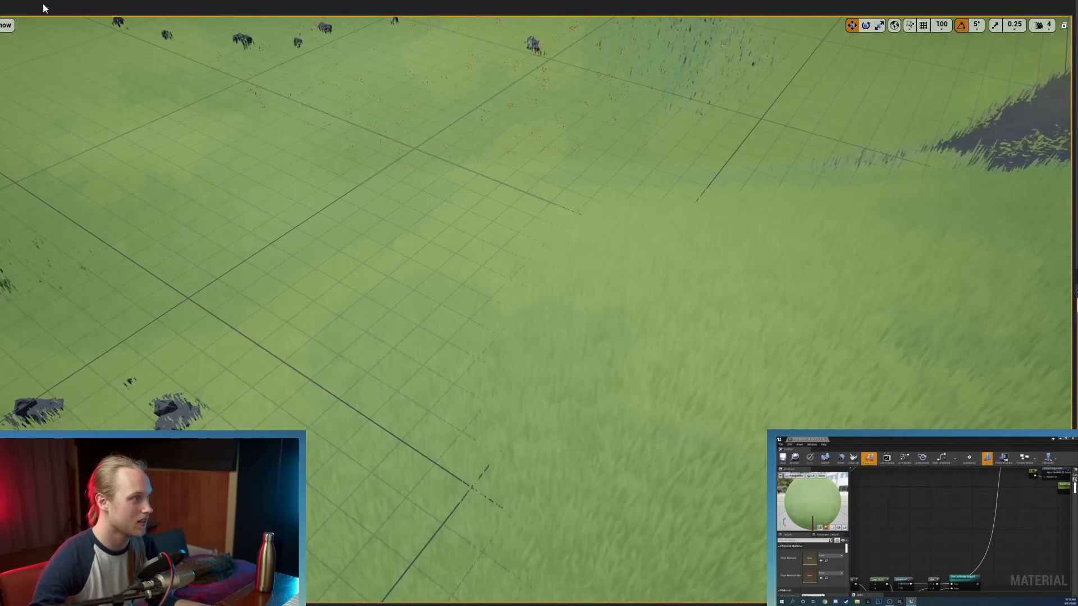
# Switch the level editor to Landscape mode and paint yellow ground colour in broad patches across the grassy field.
pyautogui.click(44, 8)
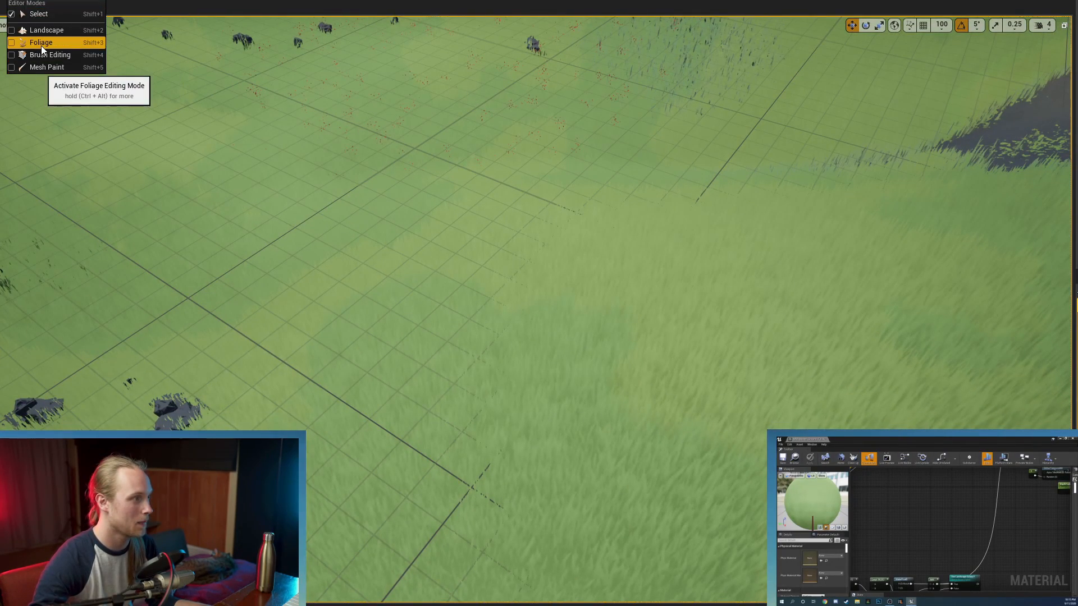
pyautogui.click(36, 31)
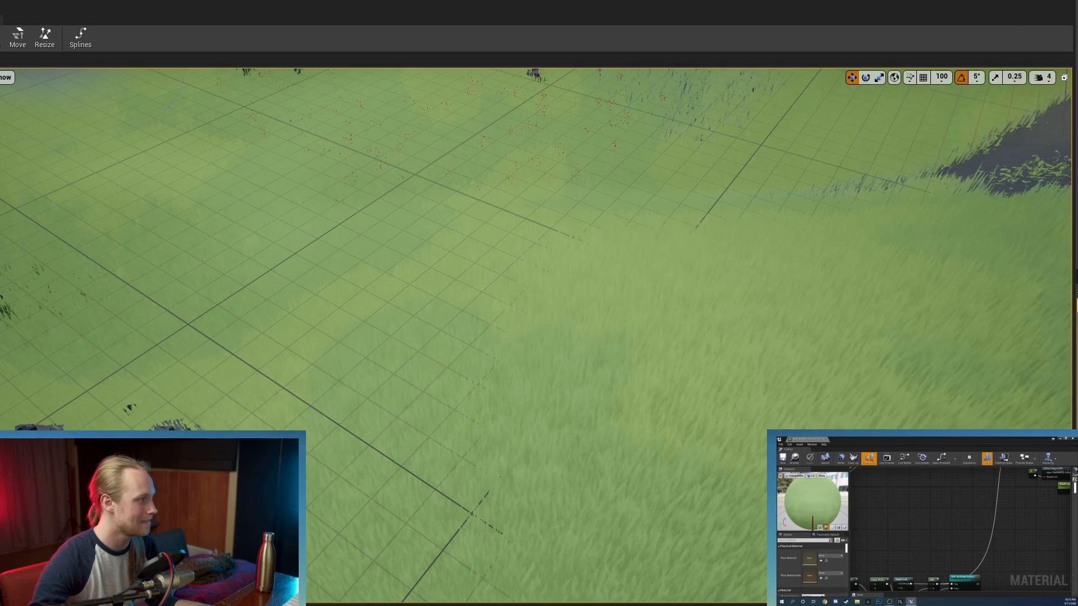
pyautogui.moveTo(321, 286); pyautogui.dragTo(281, 272, button='right')
pyautogui.moveTo(483, 395)
pyautogui.mouseDown()
pyautogui.moveTo(314, 238)
pyautogui.moveTo(568, 370)
pyautogui.moveTo(544, 322)
pyautogui.moveTo(334, 277)
pyautogui.moveTo(343, 297)
pyautogui.mouseUp()
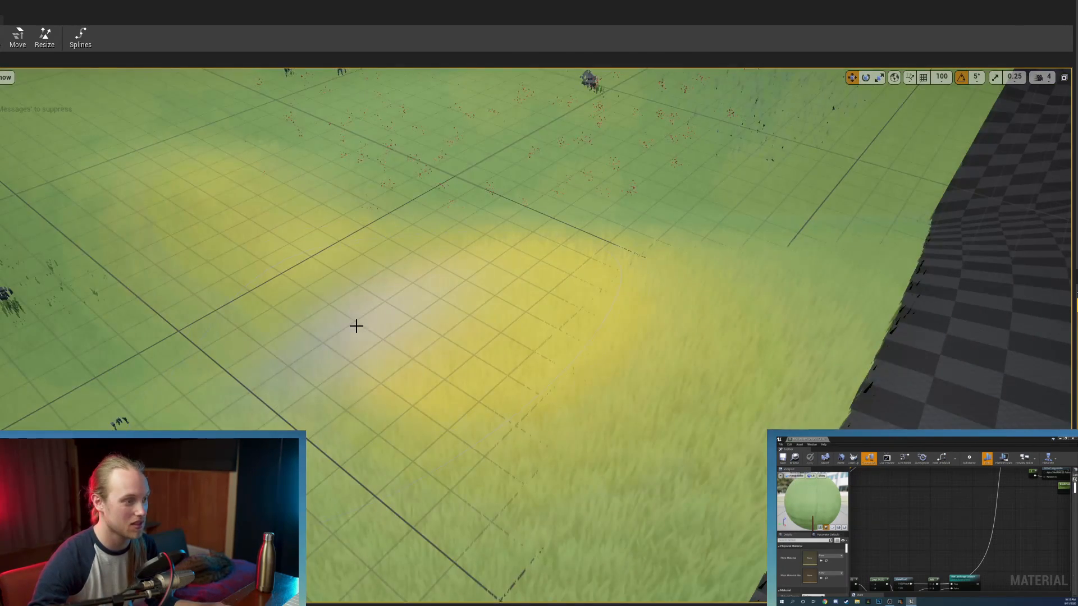
pyautogui.moveTo(356, 324); pyautogui.dragTo(349, 315, button='right')
pyautogui.moveTo(293, 233)
pyautogui.mouseDown()
pyautogui.moveTo(498, 161)
pyautogui.moveTo(864, 378)
pyautogui.moveTo(892, 359)
pyautogui.mouseUp()
pyautogui.moveTo(892, 359); pyautogui.dragTo(948, 348, button='right')
pyautogui.moveTo(469, 414)
pyautogui.mouseDown(button='right')
pyautogui.moveTo(533, 405)
pyautogui.moveTo(573, 421)
pyautogui.moveTo(553, 379)
pyautogui.moveTo(505, 396)
pyautogui.moveTo(514, 443)
pyautogui.moveTo(502, 409)
pyautogui.moveTo(486, 407)
pyautogui.mouseUp(button='right')
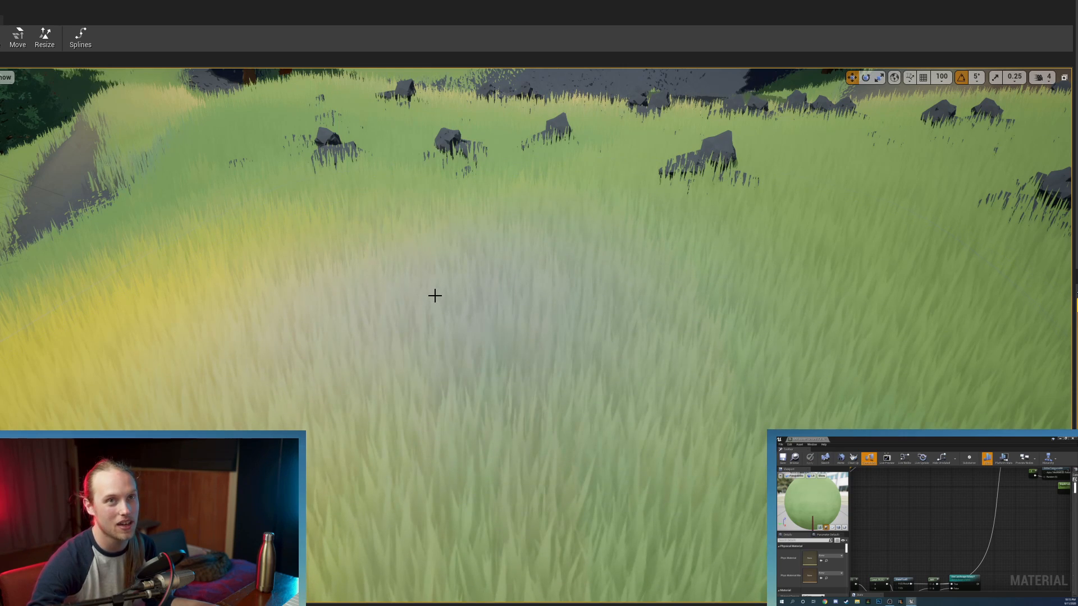
# Extend the yellow landscape paint over the field toward the scattered rocks and undo the last stroke.
pyautogui.moveTo(326, 333)
pyautogui.mouseDown(button='right')
pyautogui.moveTo(224, 387)
pyautogui.moveTo(392, 337)
pyautogui.mouseUp(button='right')
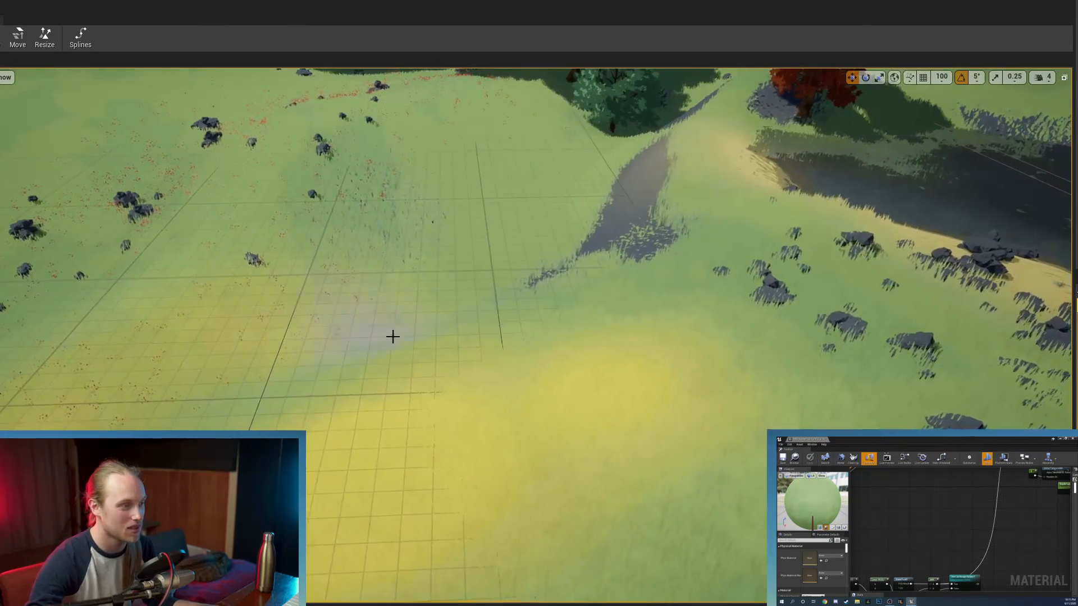
pyautogui.moveTo(487, 322); pyautogui.dragTo(433, 218)
pyautogui.moveTo(433, 218)
pyautogui.mouseDown(button='right')
pyautogui.moveTo(337, 196)
pyautogui.moveTo(253, 225)
pyautogui.mouseUp(button='right')
pyautogui.moveTo(230, 359); pyautogui.dragTo(208, 295)
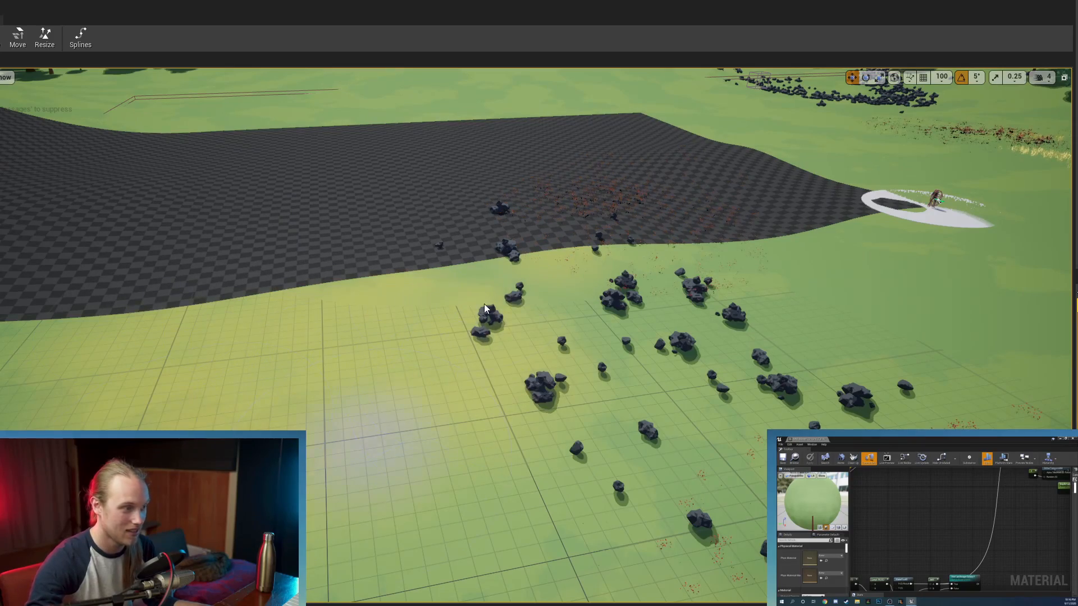
pyautogui.moveTo(439, 325)
pyautogui.mouseDown(button='right')
pyautogui.moveTo(439, 350)
pyautogui.moveTo(435, 292)
pyautogui.moveTo(439, 334)
pyautogui.mouseUp(button='right')
pyautogui.moveTo(101, 229); pyautogui.dragTo(115, 250, button='right')
pyautogui.hotkey('ctrl', 'z')
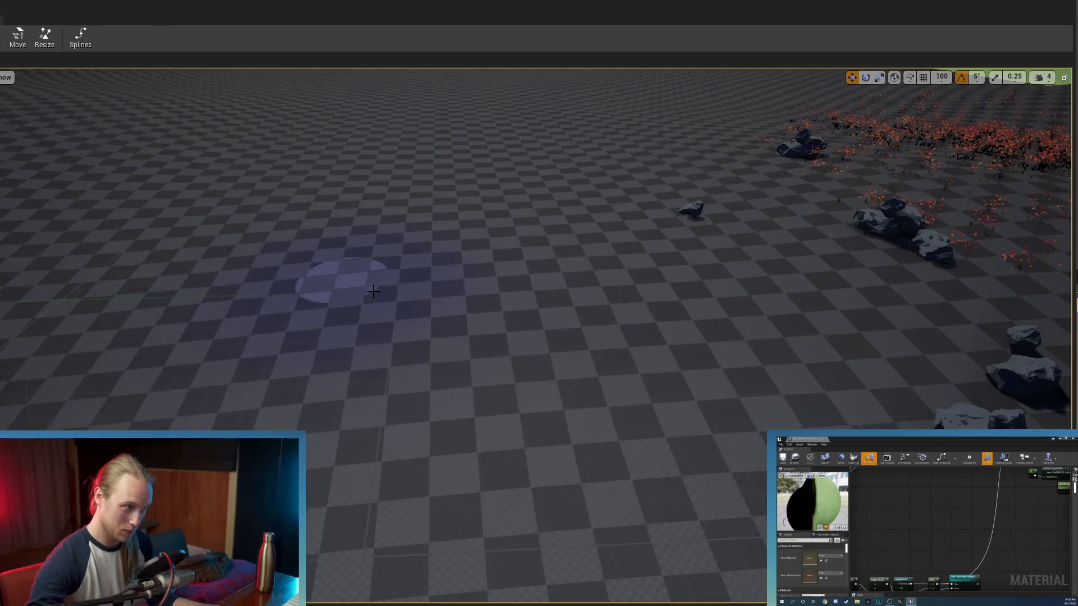
# Paint a brown dirt strip, a dark rock patch and a pale sand patch on the open grass and inspect the blending.
pyautogui.moveTo(463, 410)
pyautogui.mouseDown(button='right')
pyautogui.moveTo(463, 368)
pyautogui.moveTo(463, 410)
pyautogui.mouseUp(button='right')
pyautogui.moveTo(463, 410)
pyautogui.mouseDown()
pyautogui.moveTo(312, 248)
pyautogui.moveTo(457, 392)
pyautogui.moveTo(293, 199)
pyautogui.moveTo(411, 393)
pyautogui.moveTo(343, 222)
pyautogui.moveTo(394, 219)
pyautogui.moveTo(414, 259)
pyautogui.moveTo(405, 234)
pyautogui.moveTo(531, 339)
pyautogui.mouseUp()
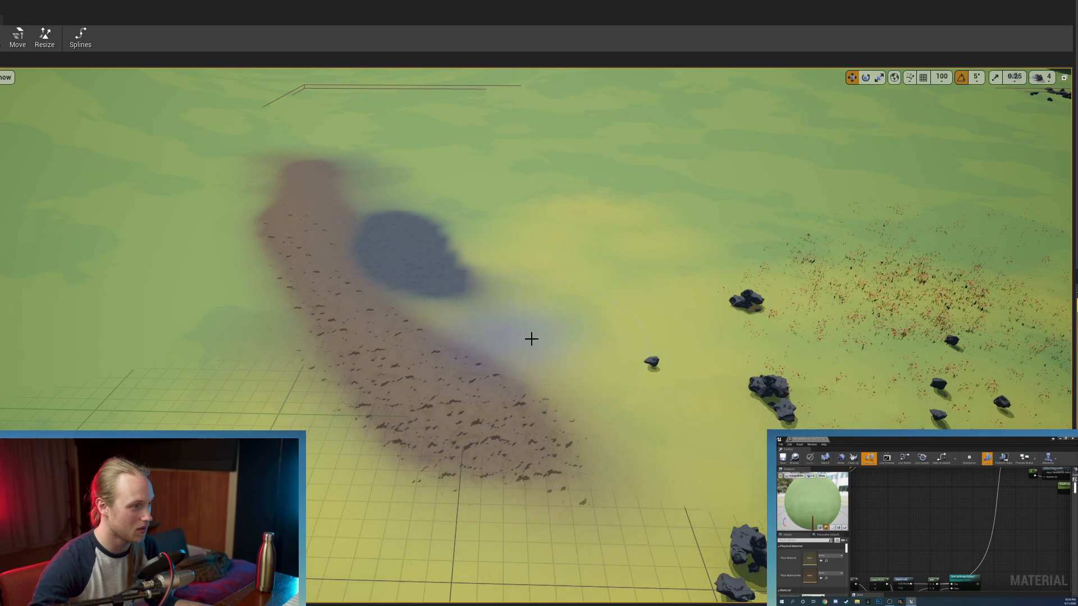
pyautogui.moveTo(514, 401); pyautogui.dragTo(486, 272, button='right')
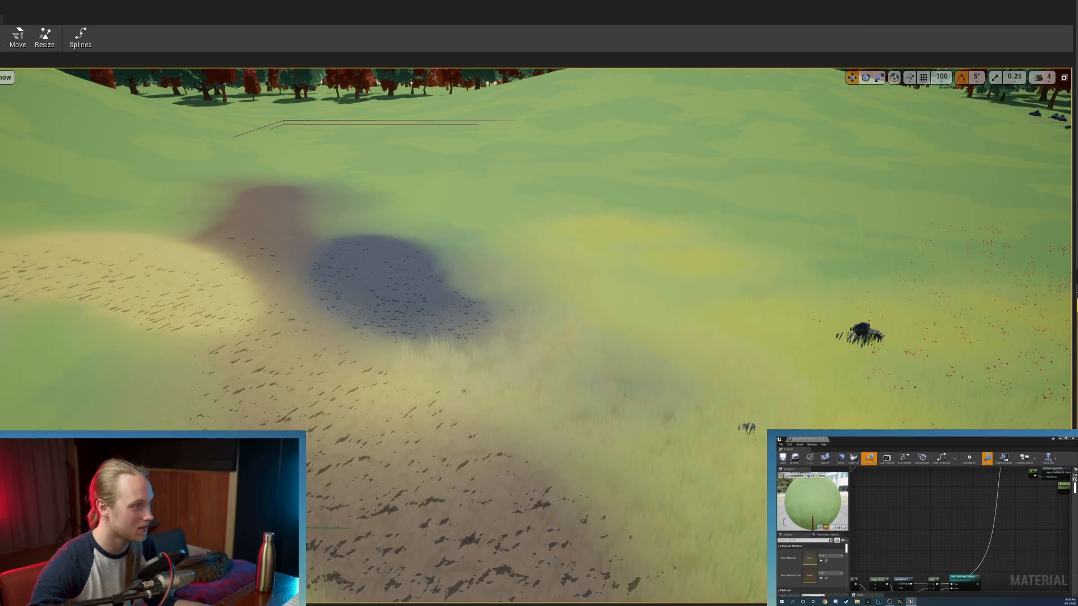
pyautogui.moveTo(539, 337)
pyautogui.mouseDown(button='right')
pyautogui.moveTo(485, 311)
pyautogui.moveTo(518, 328)
pyautogui.moveTo(700, 321)
pyautogui.moveTo(681, 346)
pyautogui.moveTo(714, 347)
pyautogui.moveTo(483, 298)
pyautogui.moveTo(303, 306)
pyautogui.moveTo(49, 339)
pyautogui.mouseUp(button='right')
pyautogui.press('w')
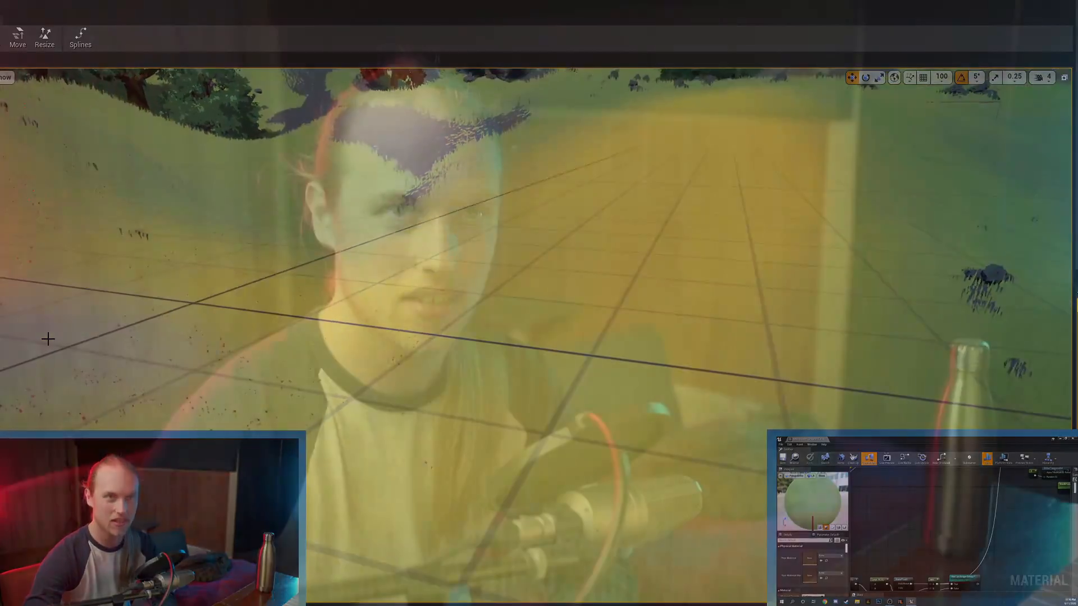